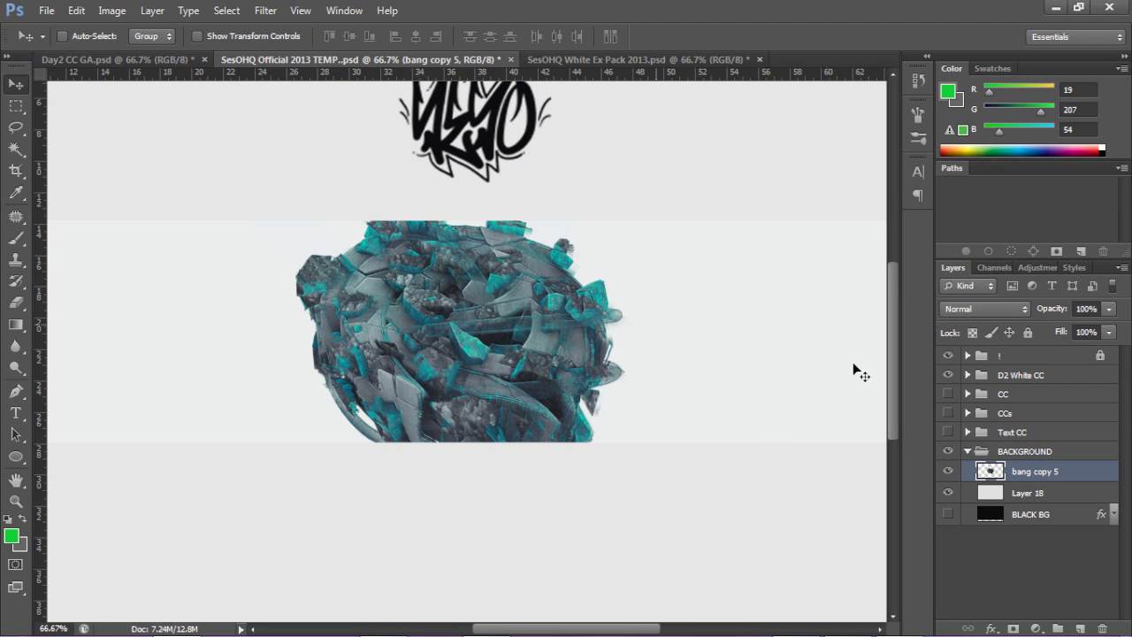
Look over the finished Day2 CC GA render and the White Ex Pack document, and return to the SesOHQ Official 2013 TEMP document
left_click(416, 181, "ctrl")
left_click(150, 59)
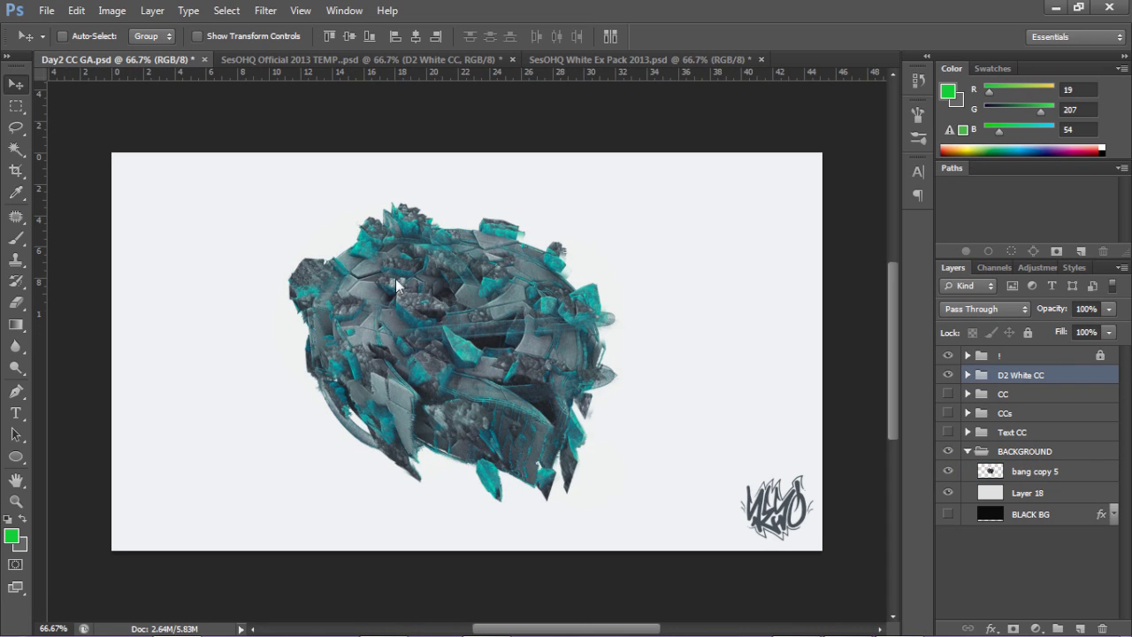
left_click(323, 60)
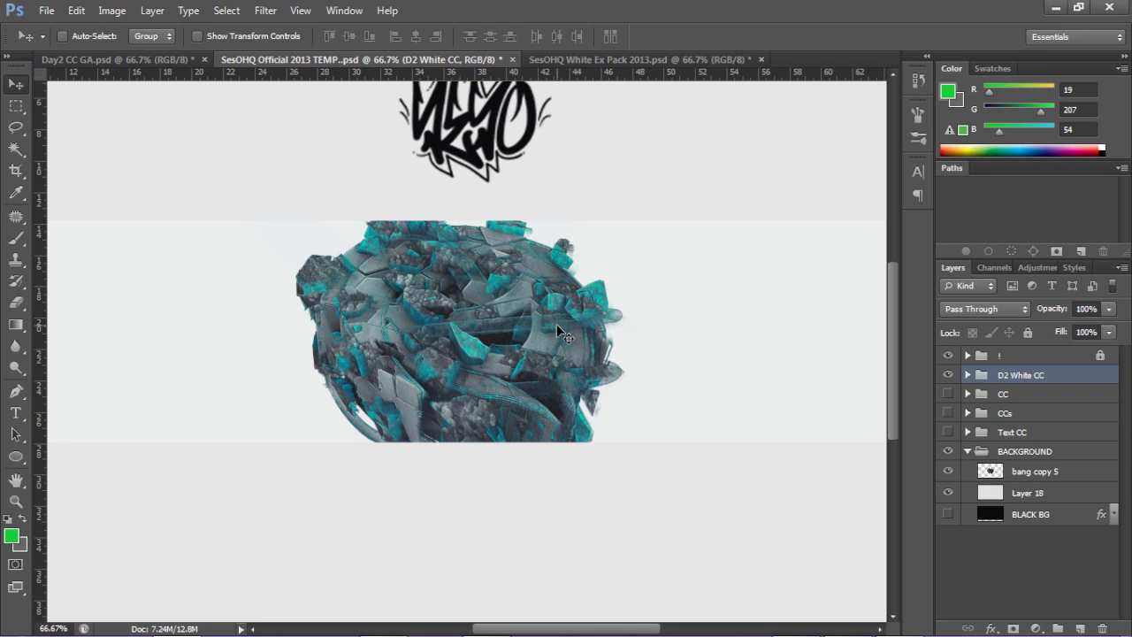
left_click(593, 56)
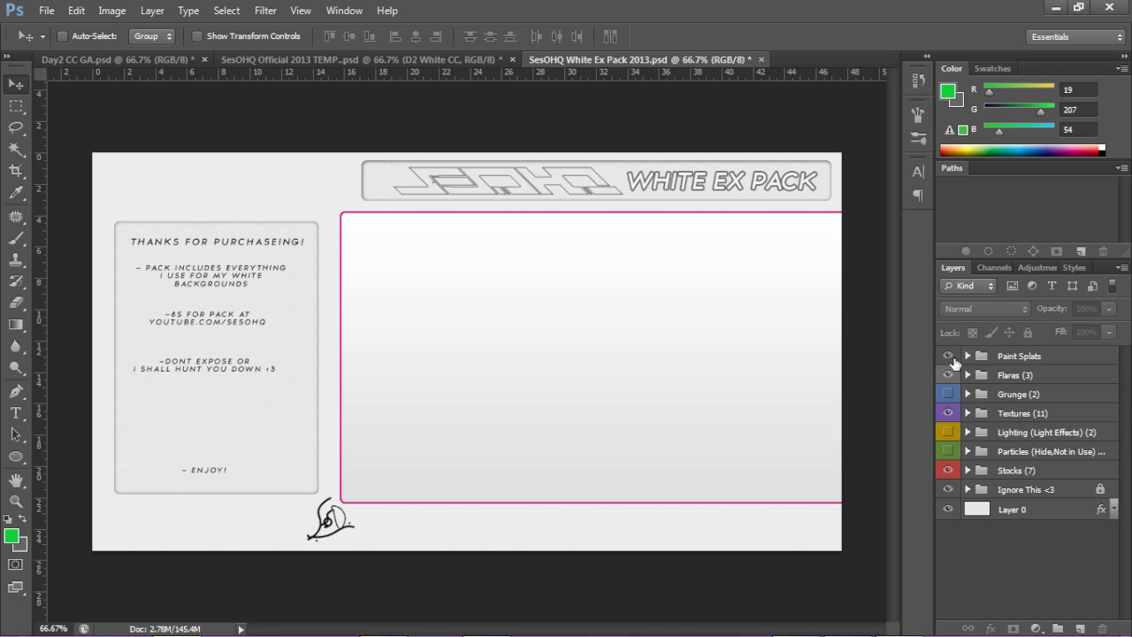
left_click(390, 60)
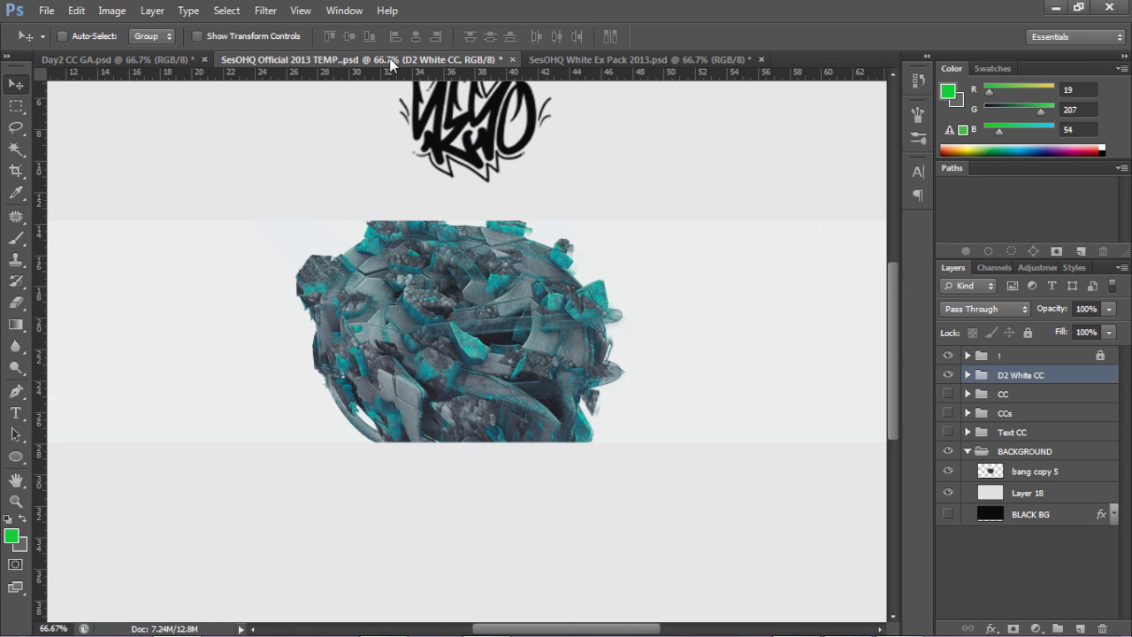
Add a new layer above bang copy 5 and paint a large soft green glow over the top of the sphere
left_click(1030, 471)
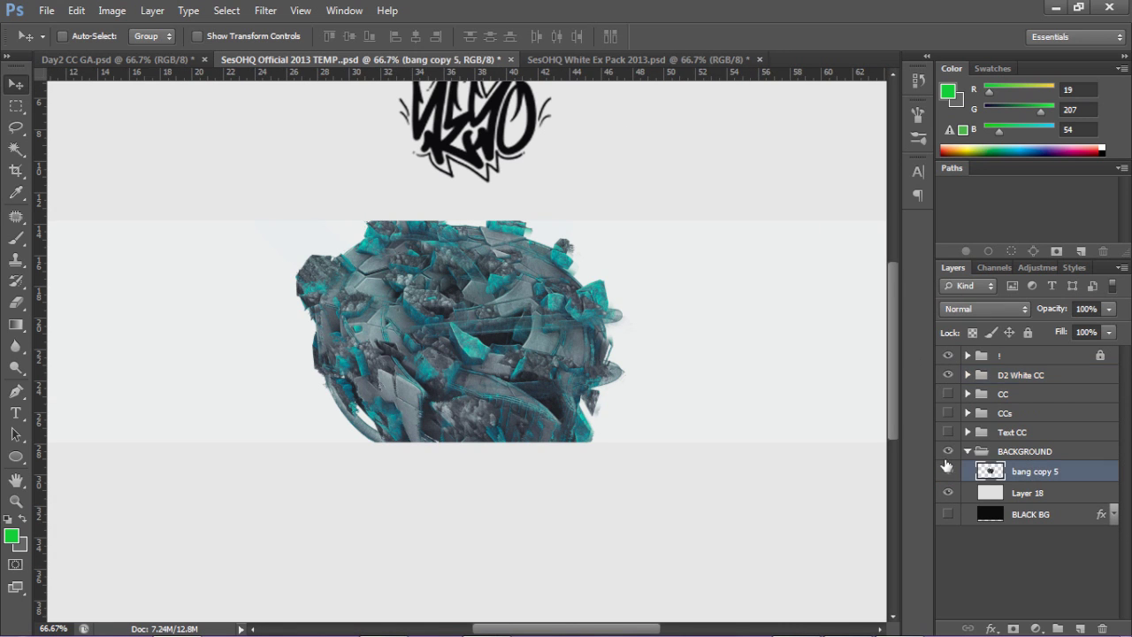
left_click(1080, 628)
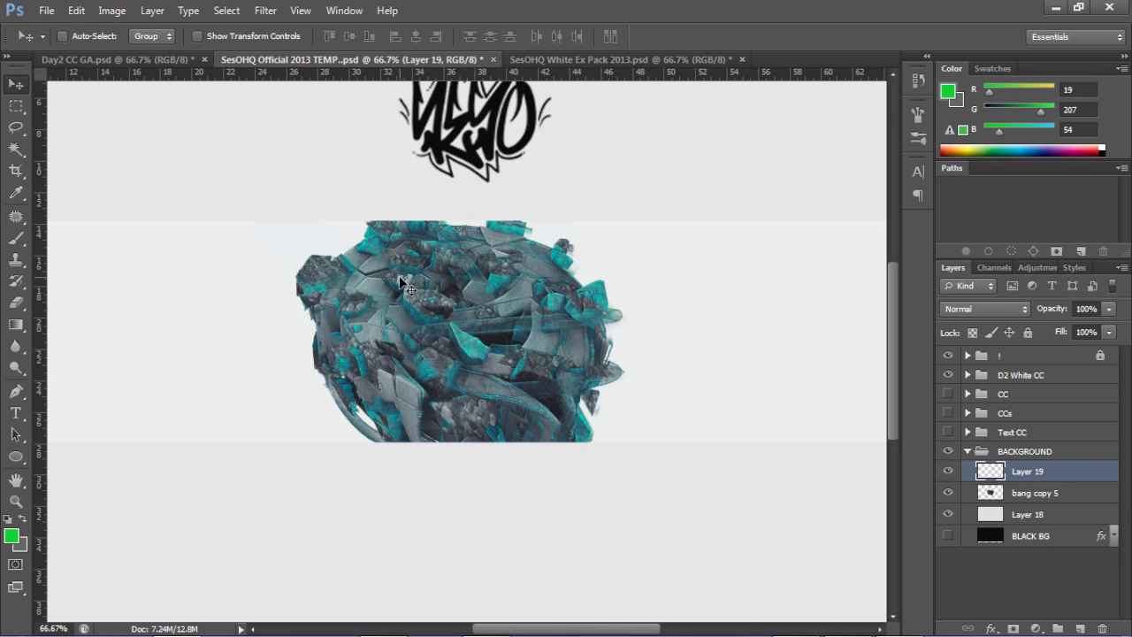
key("b")
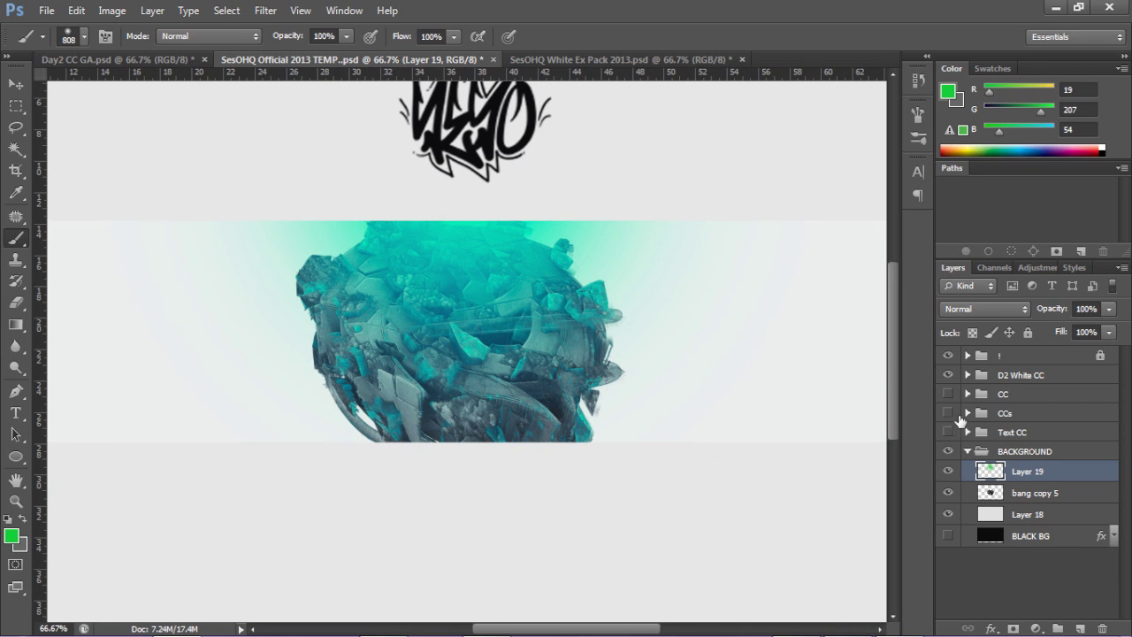
left_click(991, 375)
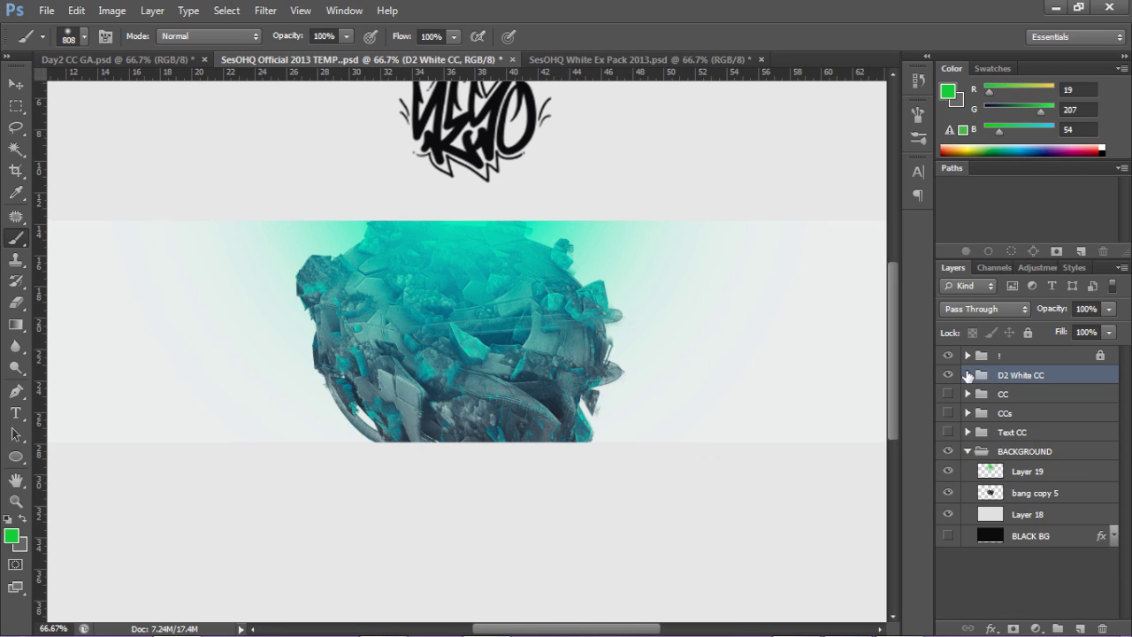
left_click(968, 375)
left_click(967, 375)
key("v")
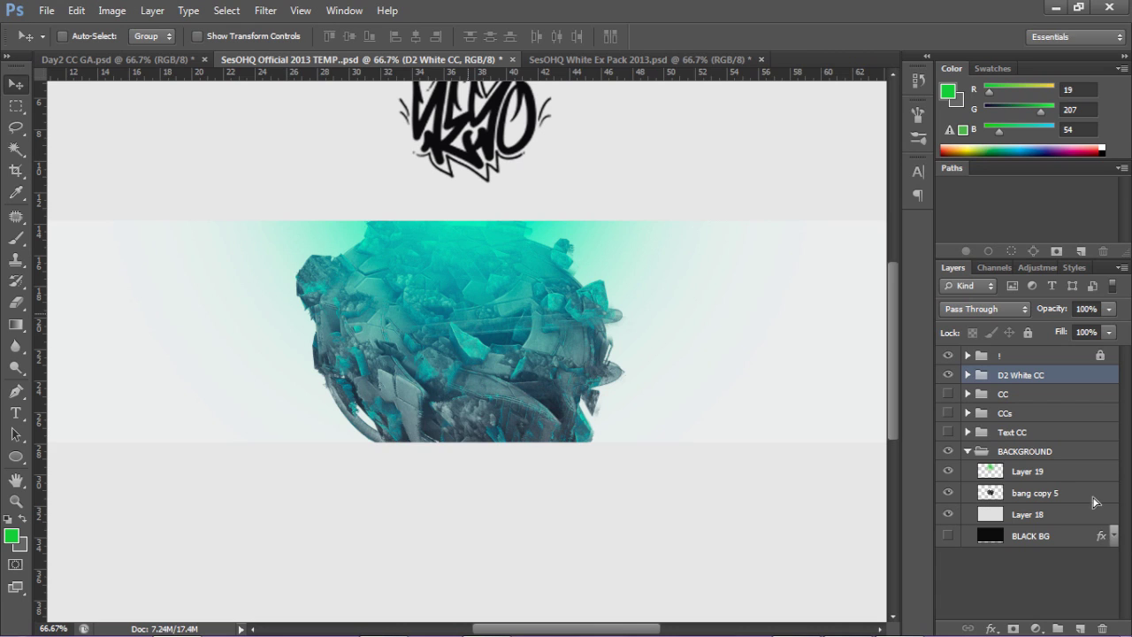
Lower the opacity of the green glow layer, Layer 19, to 40%
left_click(1050, 472)
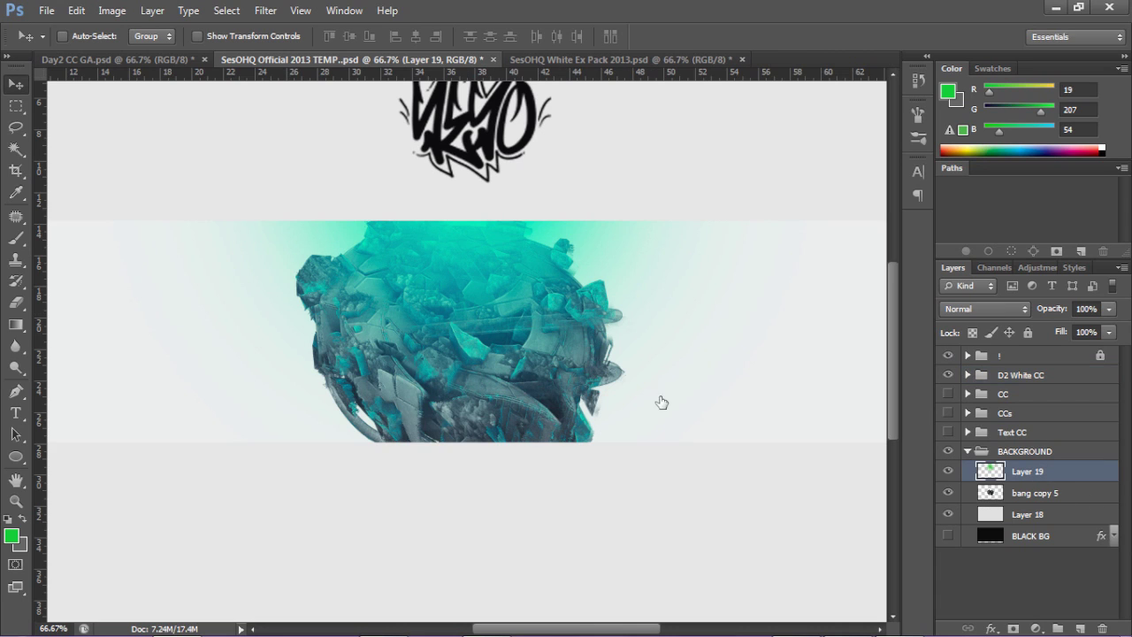
left_click(1108, 309)
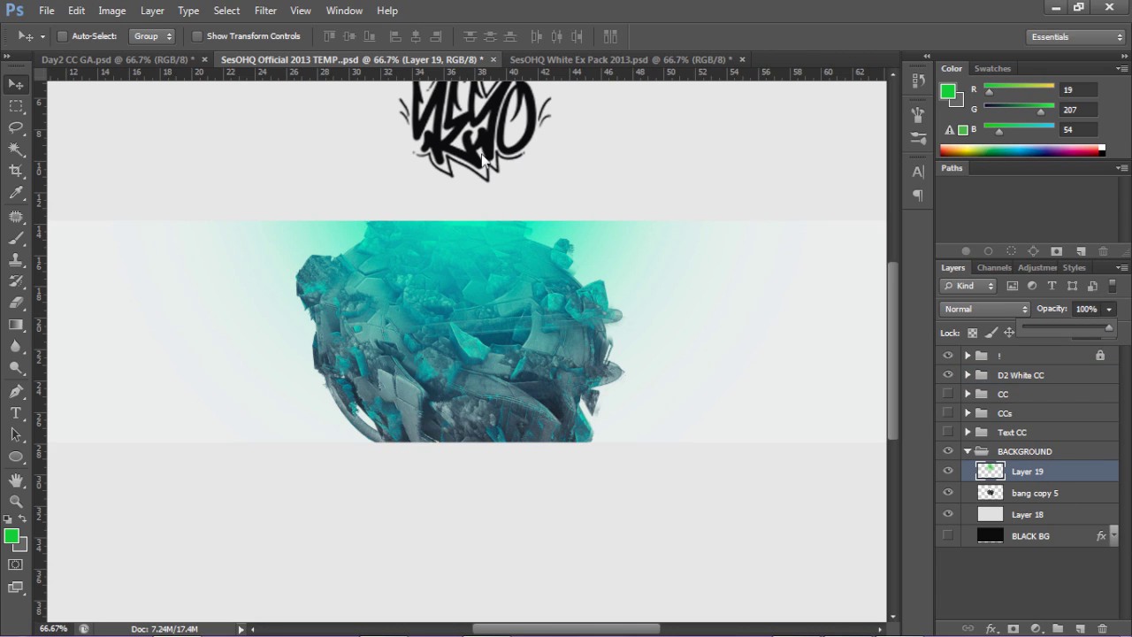
key("b")
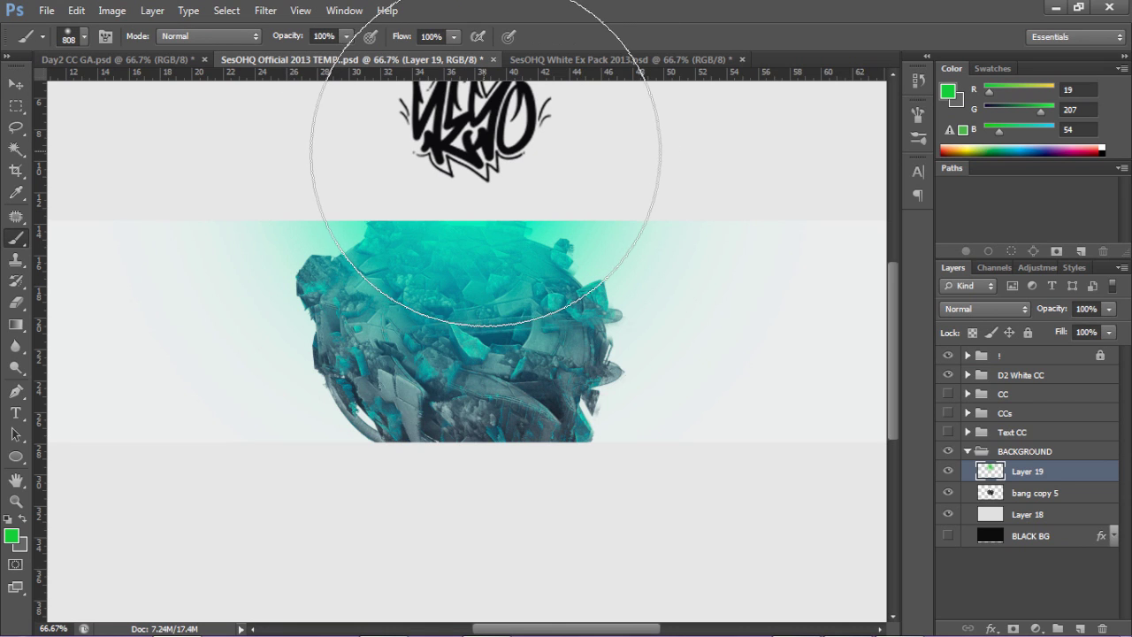
left_click(1109, 309)
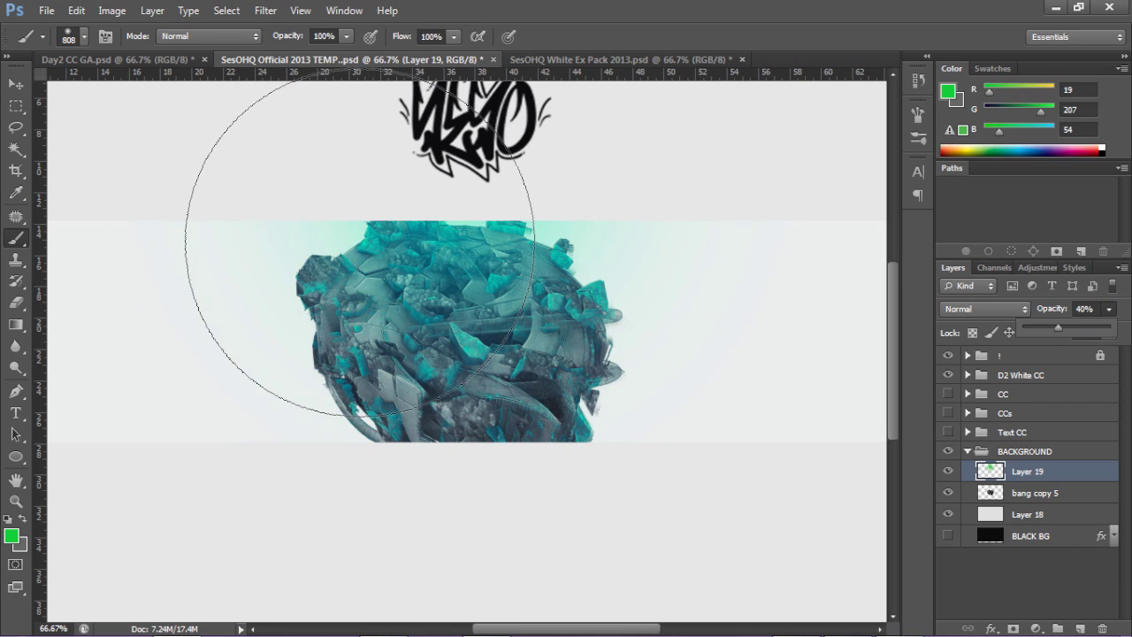
key("v")
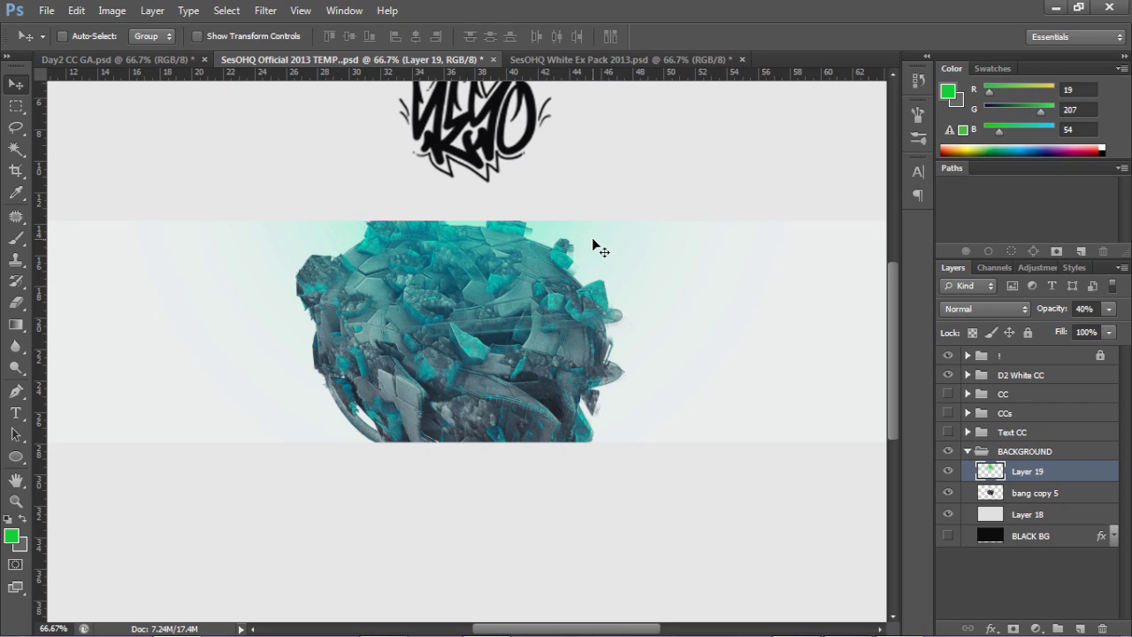
Preview the glow against BLACK BG instead of Layer 18, restore the light background, and delete the glow layer
left_click(948, 513)
left_click(948, 536)
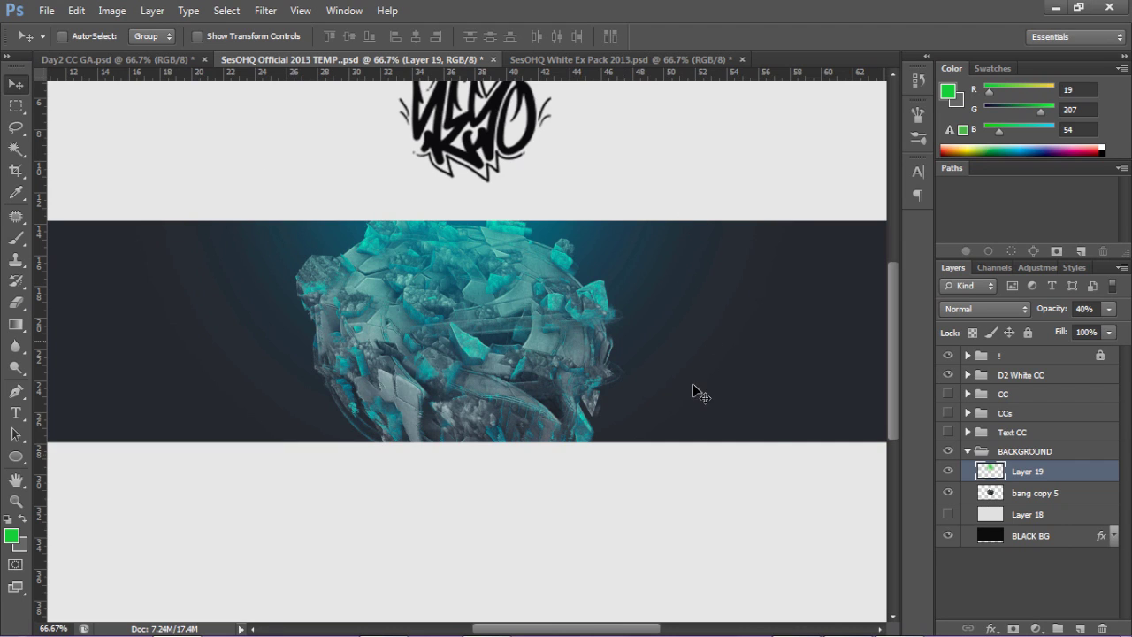
left_click(948, 536)
left_click(948, 514)
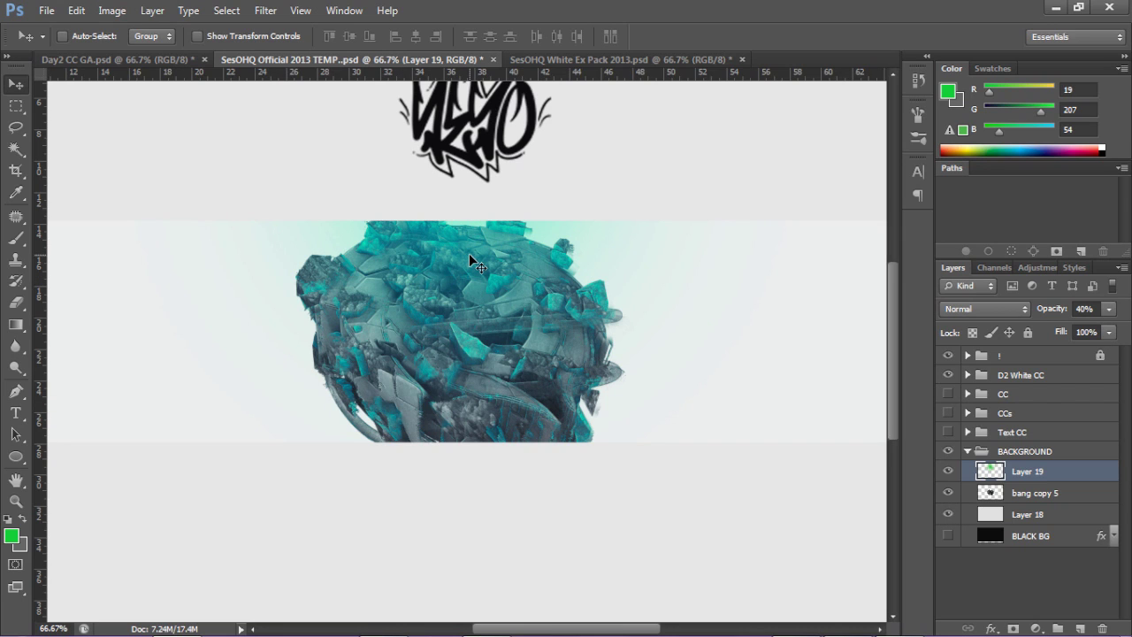
key("Delete")
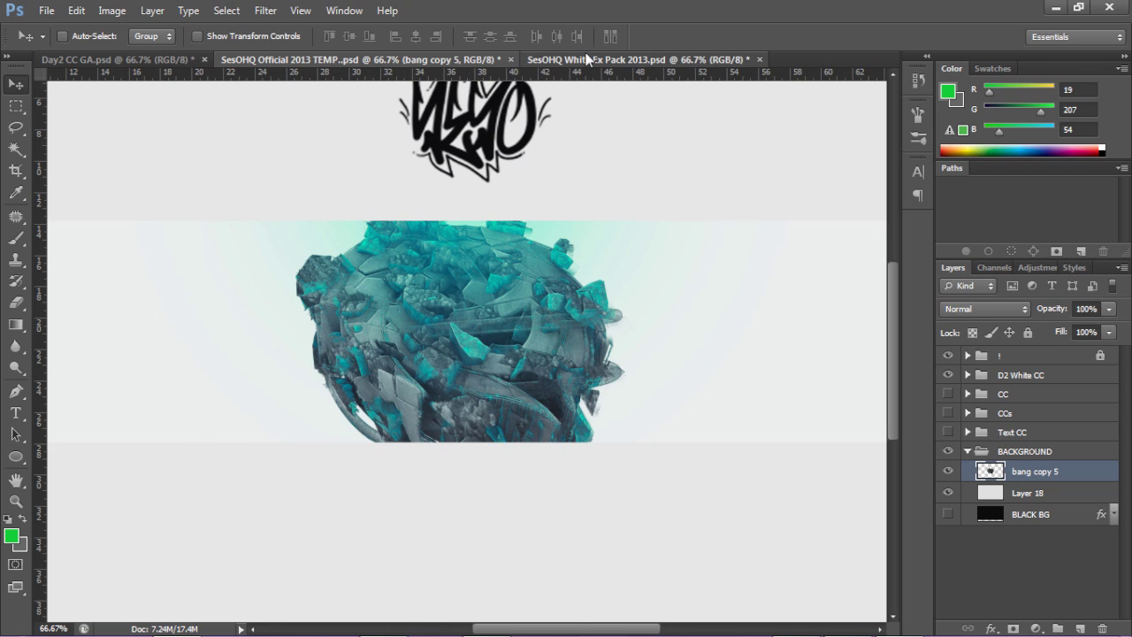
Show the Ocean Light layer in the White Ex Pack's Lighting group and copy it into the SesOHQ Official 2013 TEMP document
left_click(586, 59)
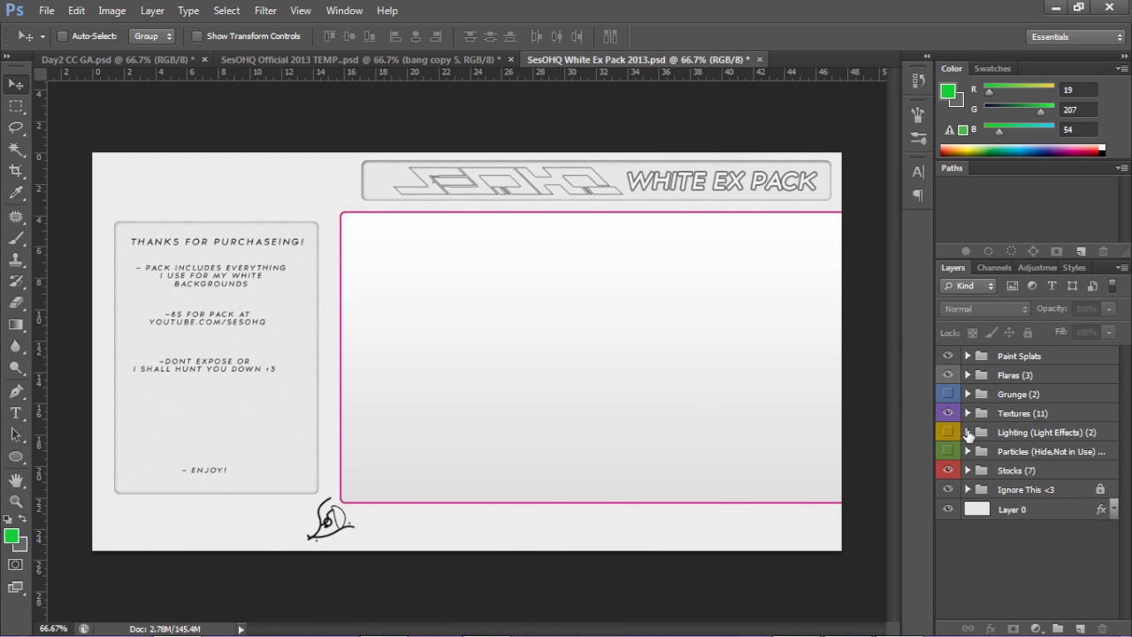
left_click(967, 432)
left_click(948, 493)
left_click(974, 500)
left_click_drag(658, 333, 400, 64)
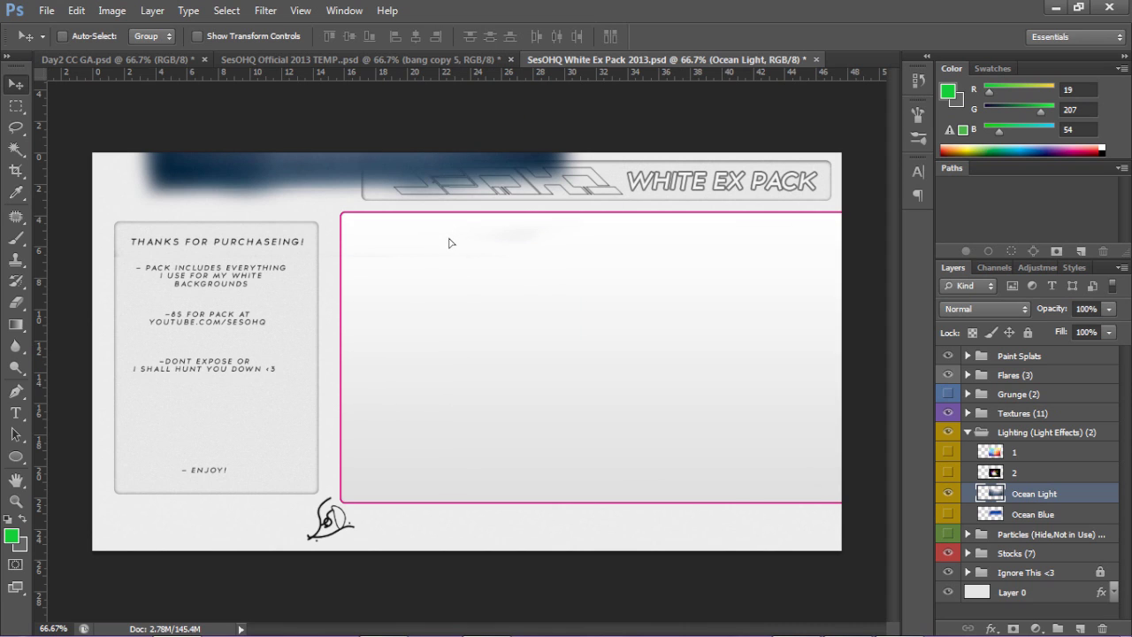
left_click_drag(449, 239, 453, 269)
Centre the Ocean Light layer horizontally over the sphere and softly erase its lower edge with the Eraser
left_click(618, 60)
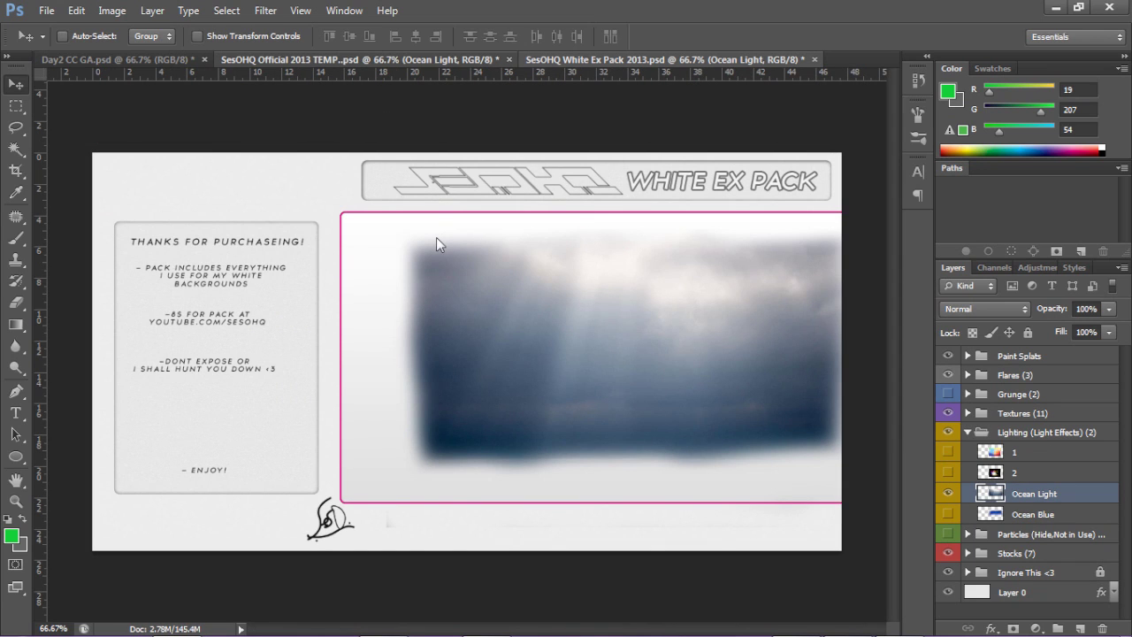
left_click(433, 59)
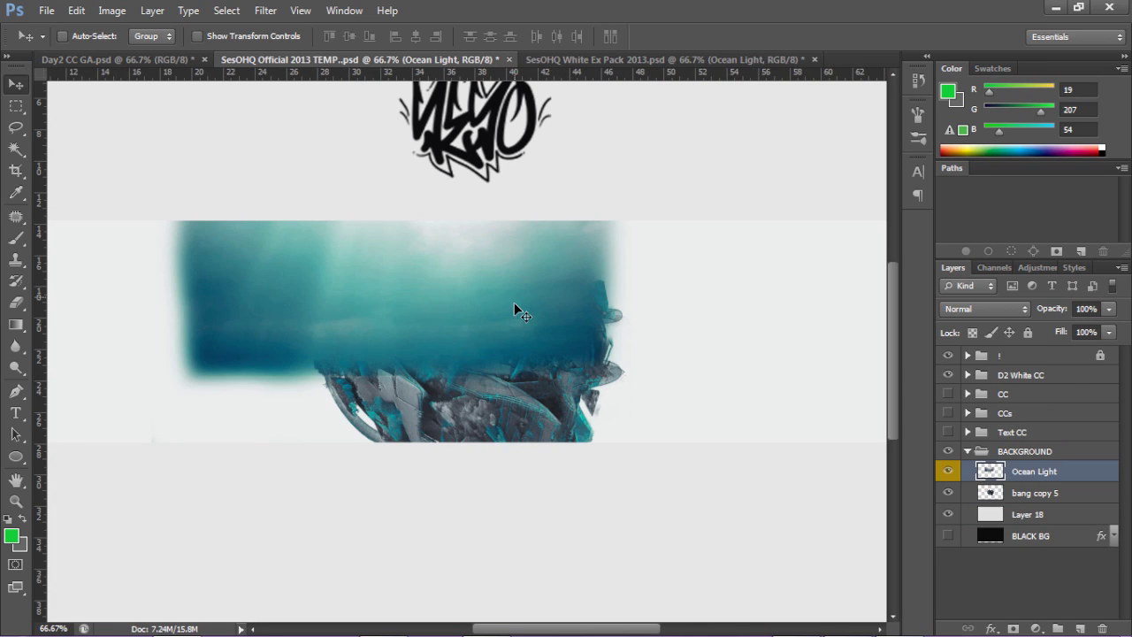
left_click_drag(534, 303, 593, 303)
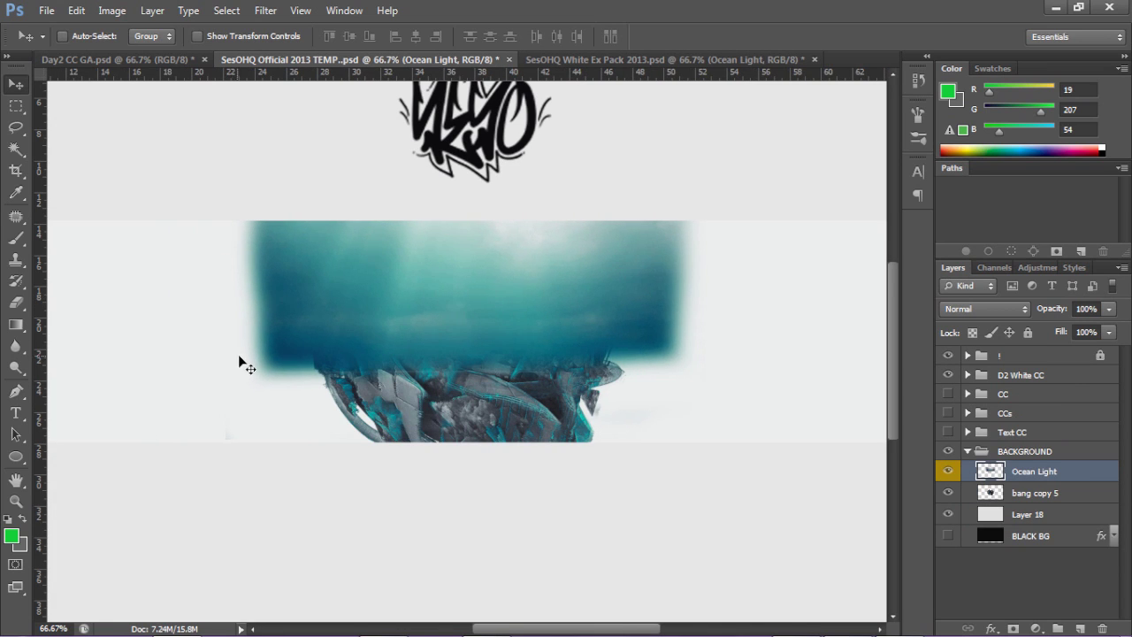
key("e")
mouse_move(222, 360)
left_mouse_down()
mouse_move(405, 425)
mouse_move(644, 399)
mouse_move(729, 361)
mouse_move(645, 397)
left_mouse_up()
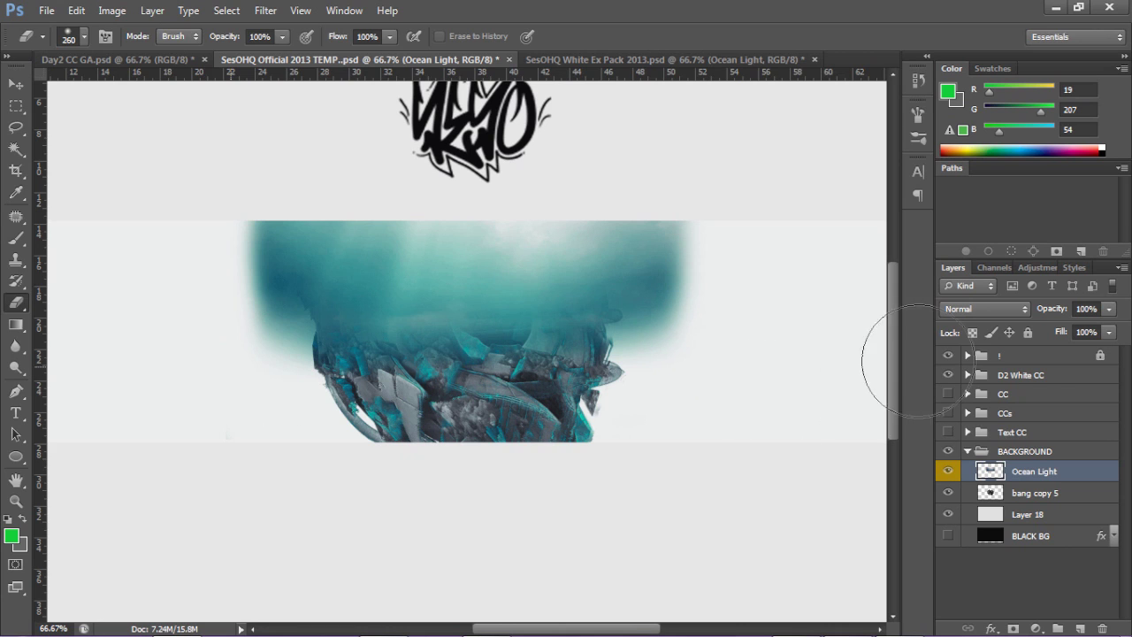
Set the Ocean Light layer to Screen blending at 44% opacity and fine-tune its position over the top of the sphere
key("v")
left_click(974, 315)
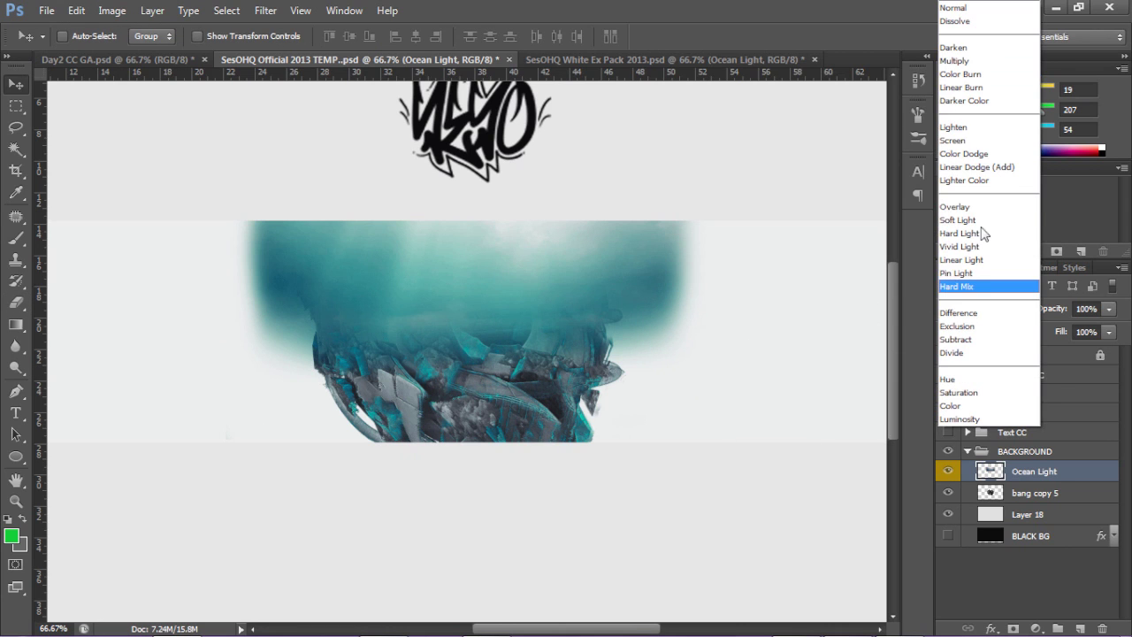
left_click(958, 142)
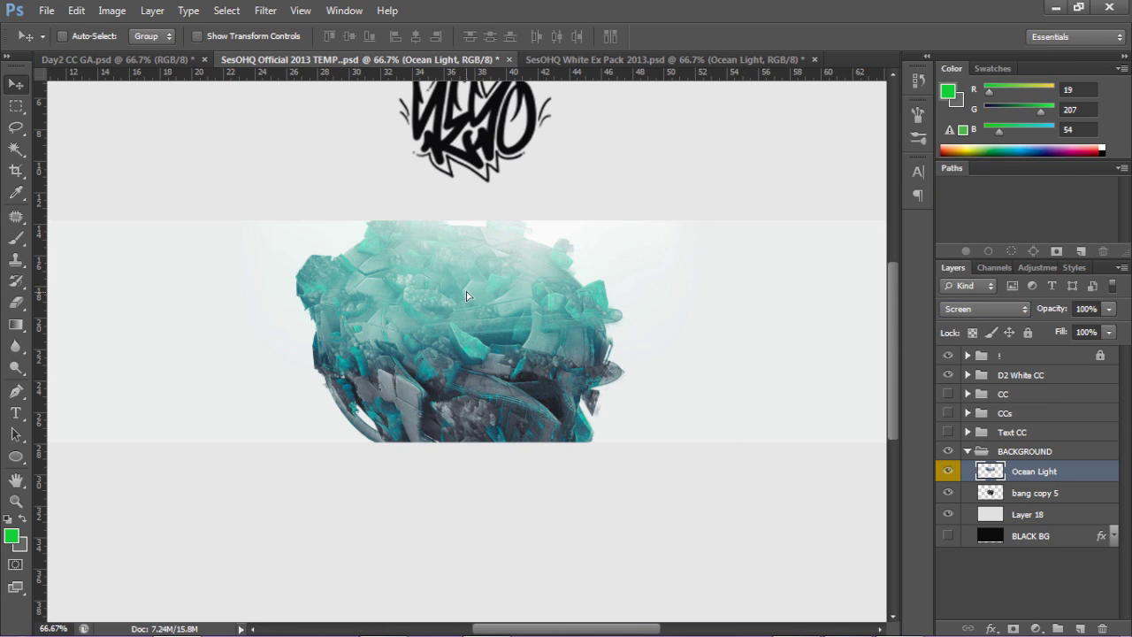
left_click_drag(465, 289, 846, 206)
left_click(1108, 309)
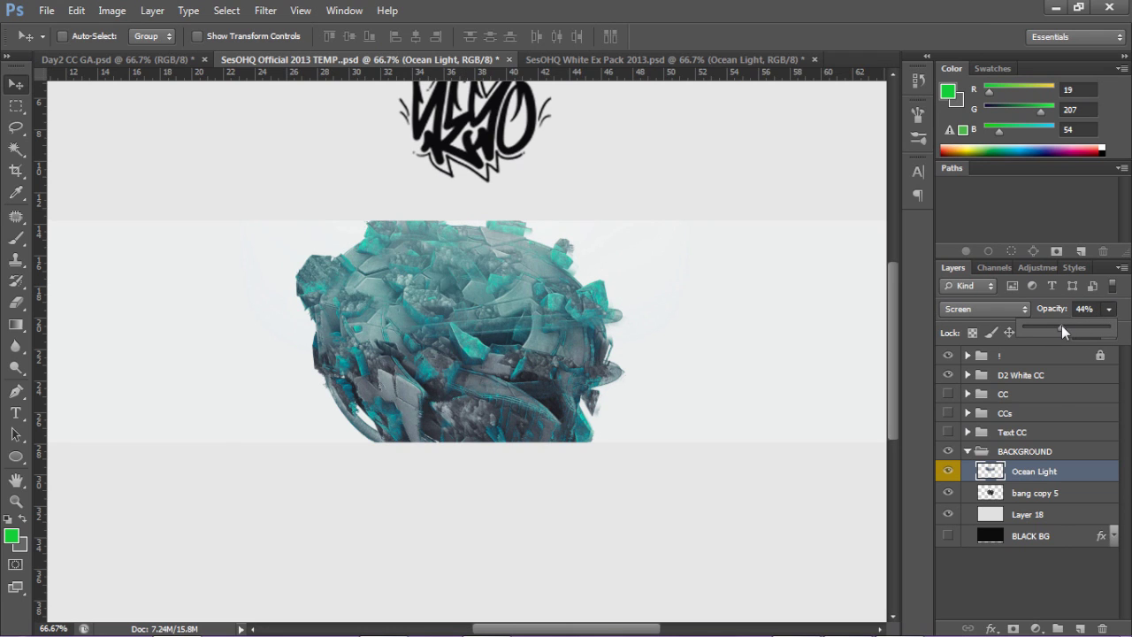
left_click(605, 329)
left_click_drag(603, 324, 603, 320)
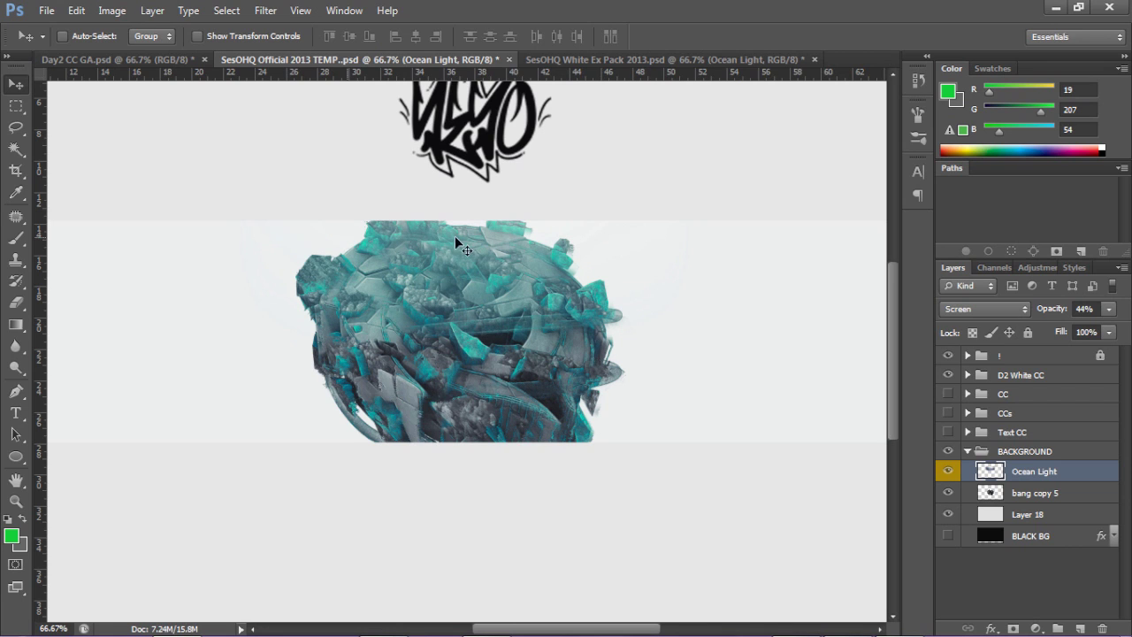
Duplicate the Ocean Light layer and turn the copy upside down with a Transform command
key("ctrl+j")
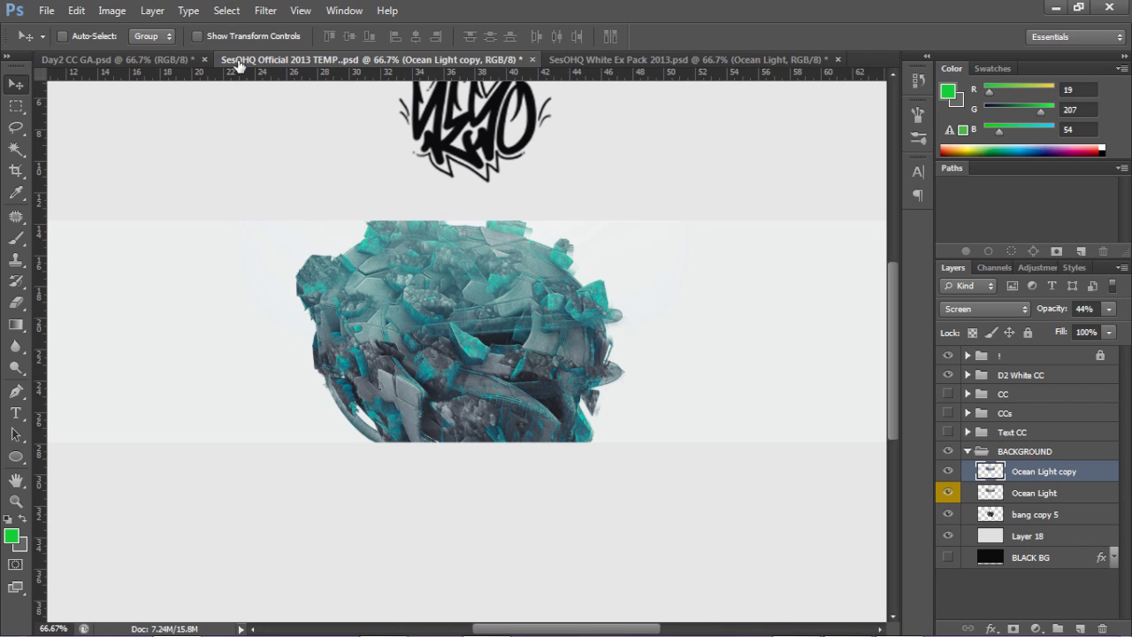
left_click(111, 11)
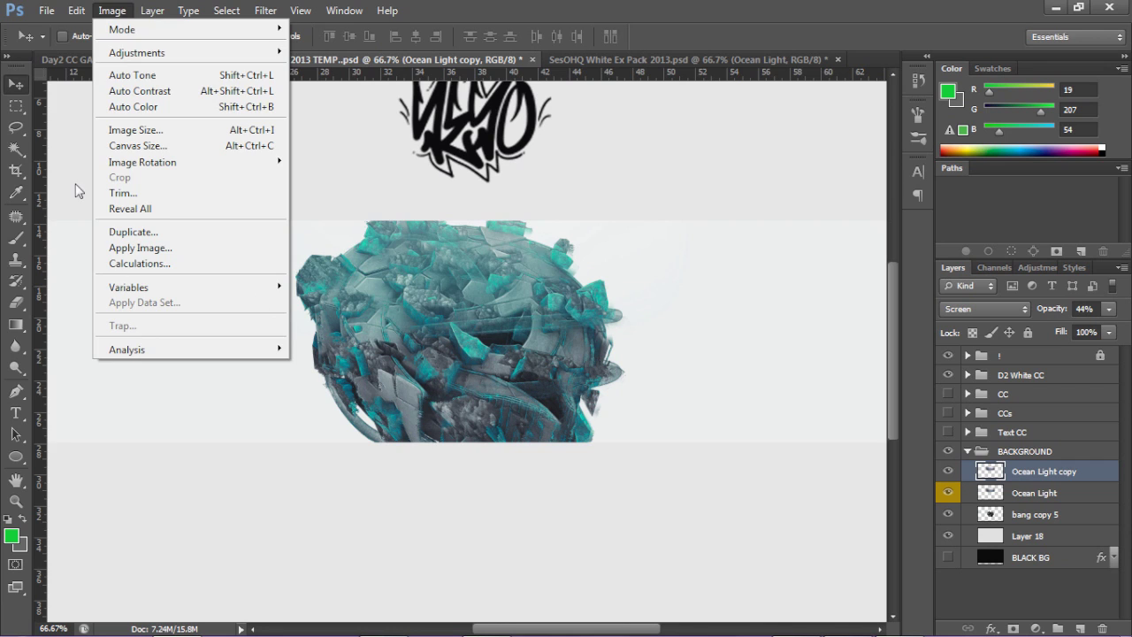
mouse_move(76, 11)
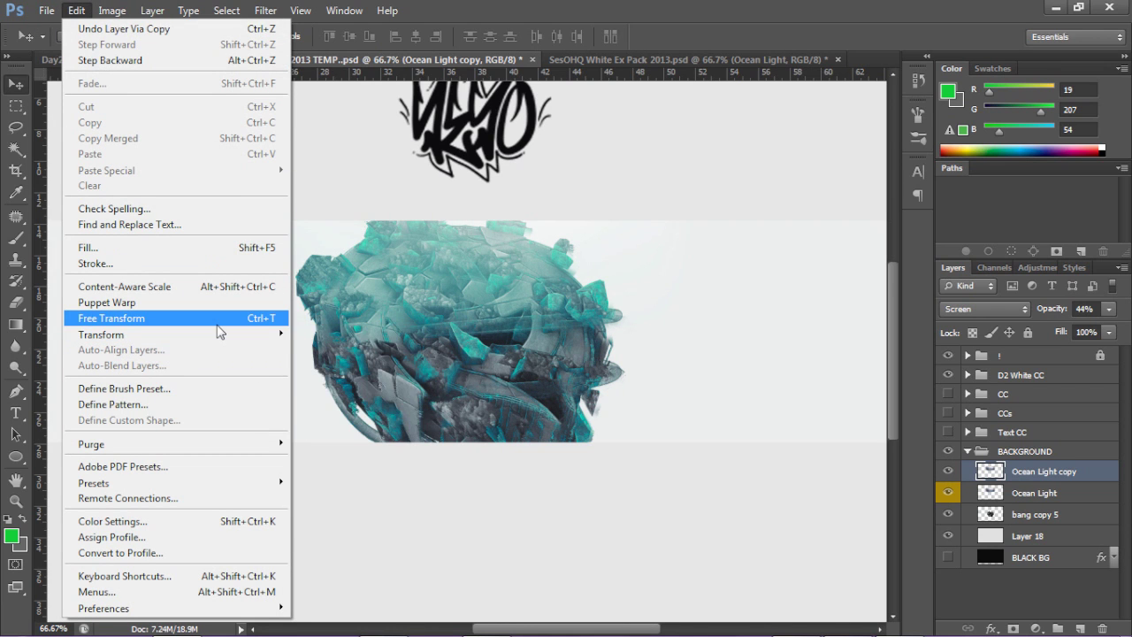
mouse_move(218, 335)
left_click(328, 462)
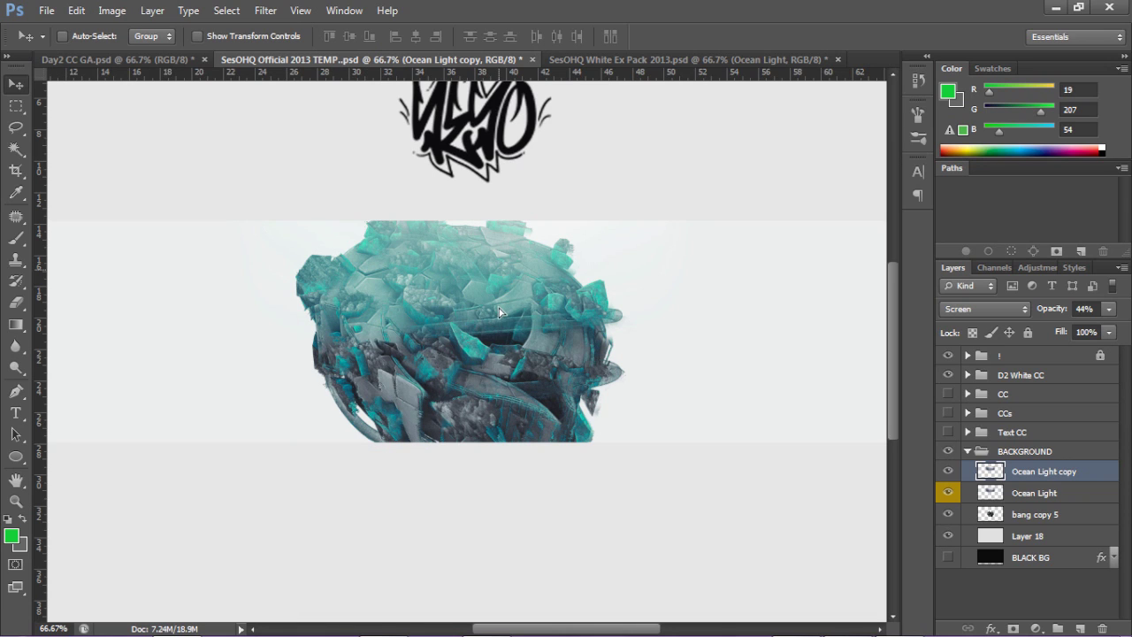
Move the Ocean Light copy down over the lower part of the sphere and set its fill to 61%
left_click_drag(510, 445, 510, 523)
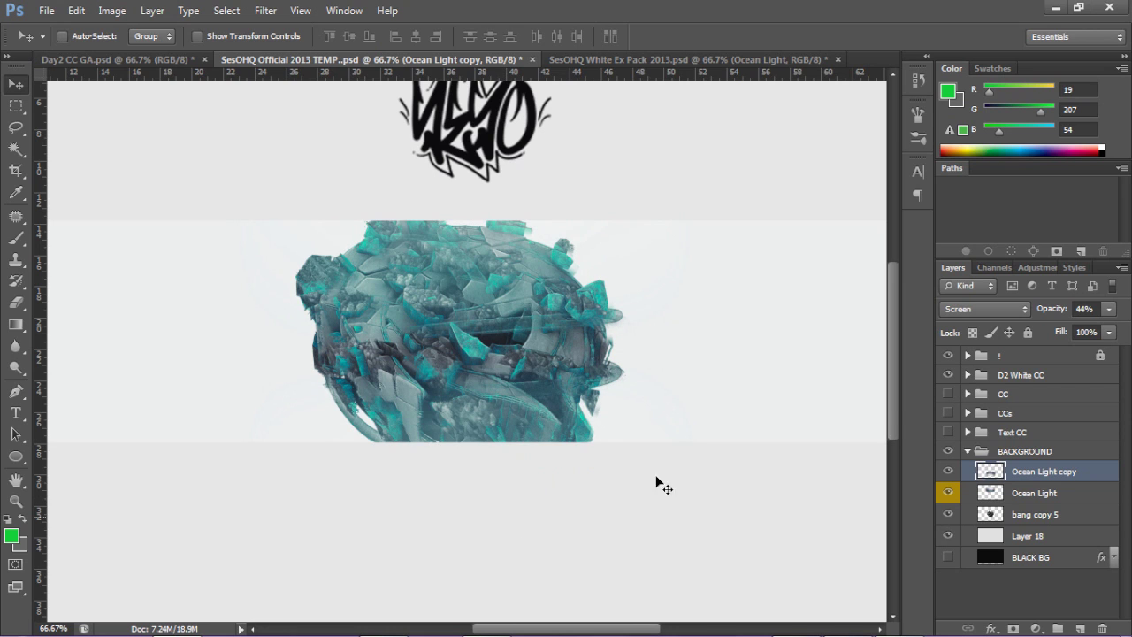
left_click(1108, 331)
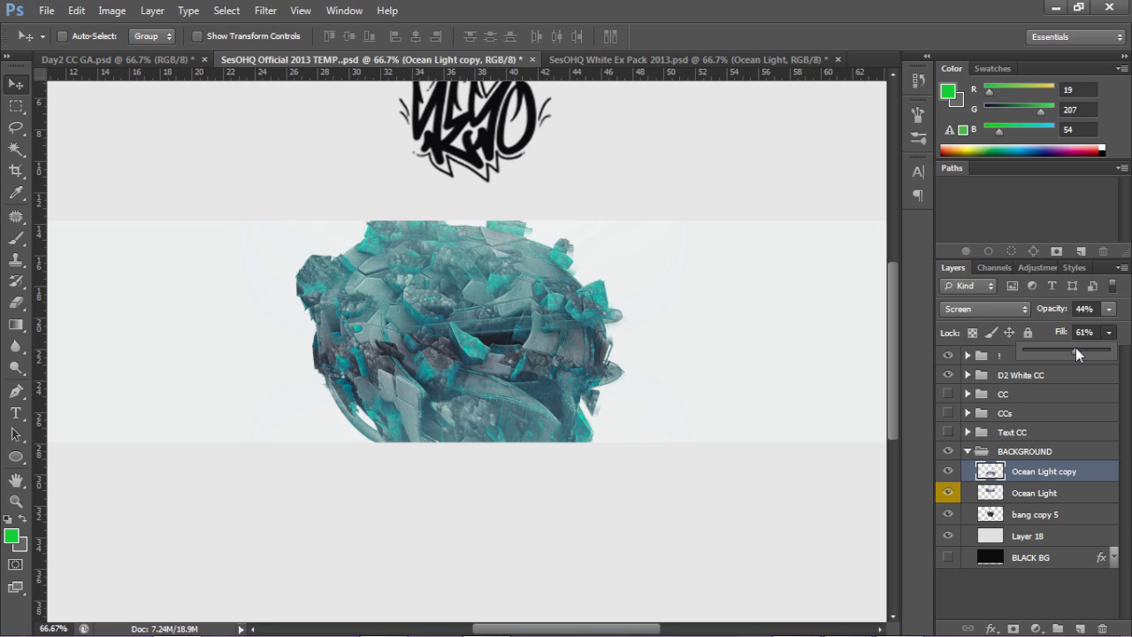
left_click(491, 392)
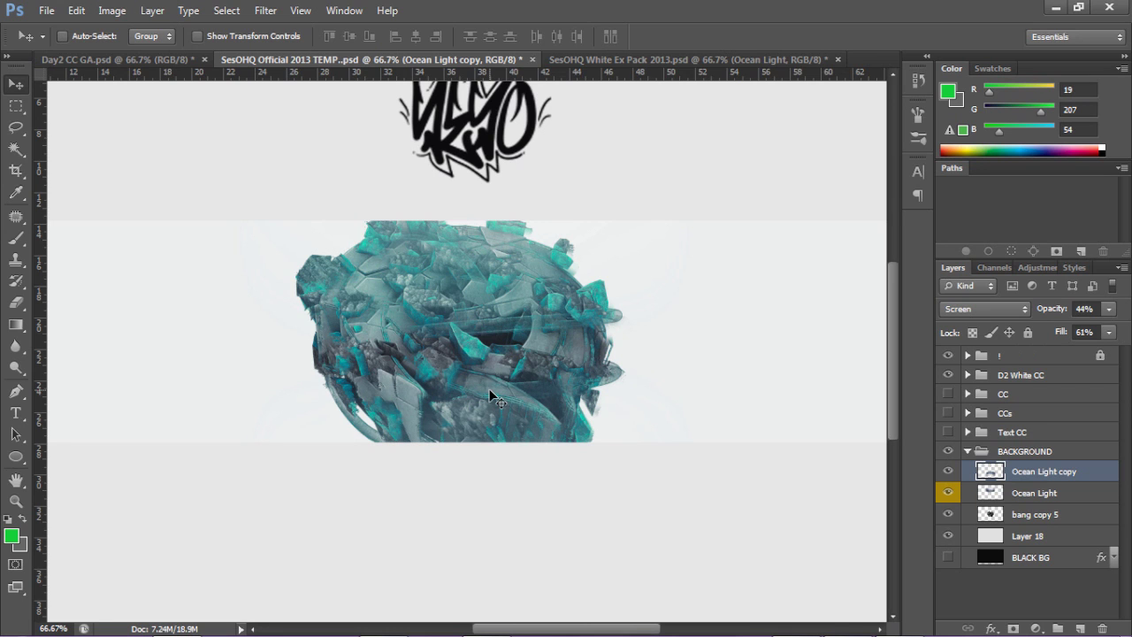
Copy the Ocean Blue light effect from the White Ex Pack document into the template and position it over the sphere's upper part
left_click(601, 60)
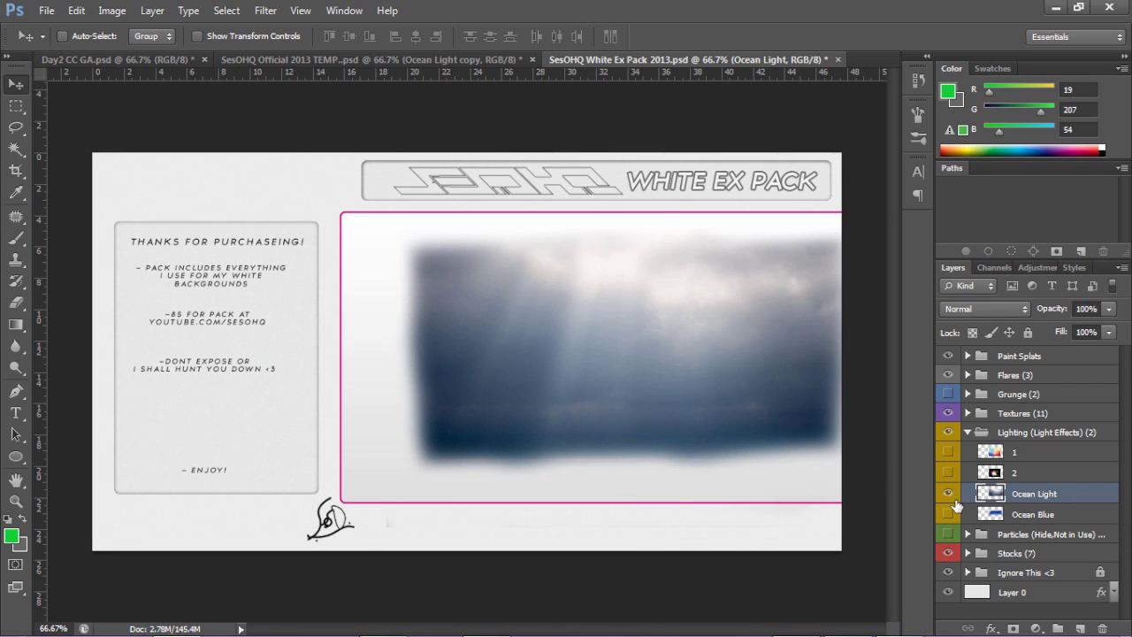
left_click(951, 497)
left_click(950, 513)
left_click(1046, 514)
left_click_drag(661, 299, 470, 60)
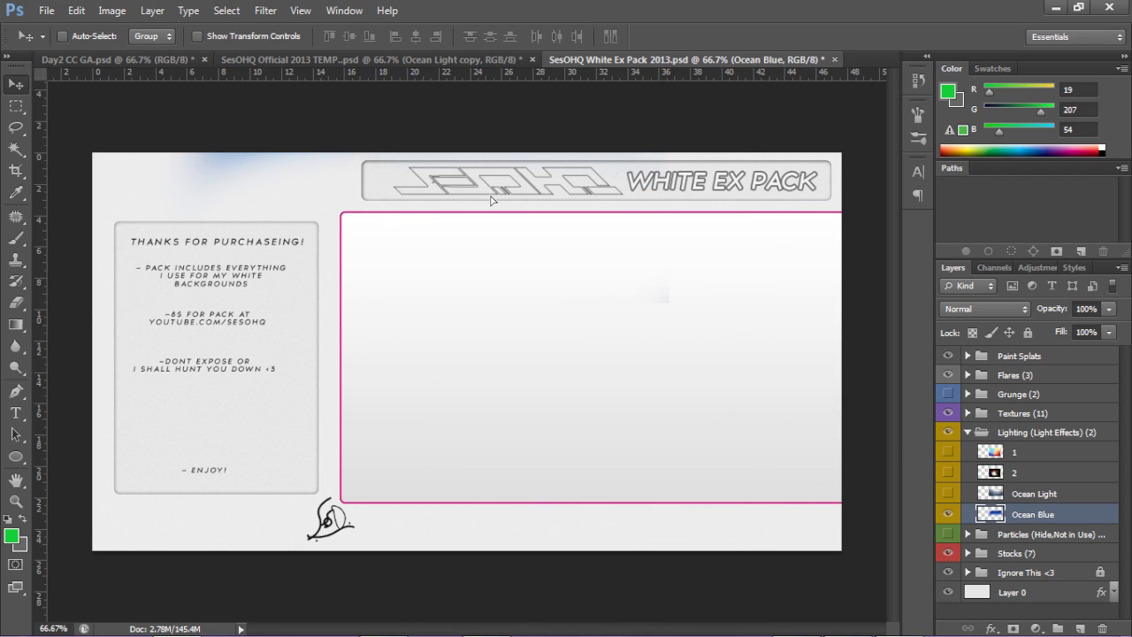
left_click_drag(466, 67, 509, 270)
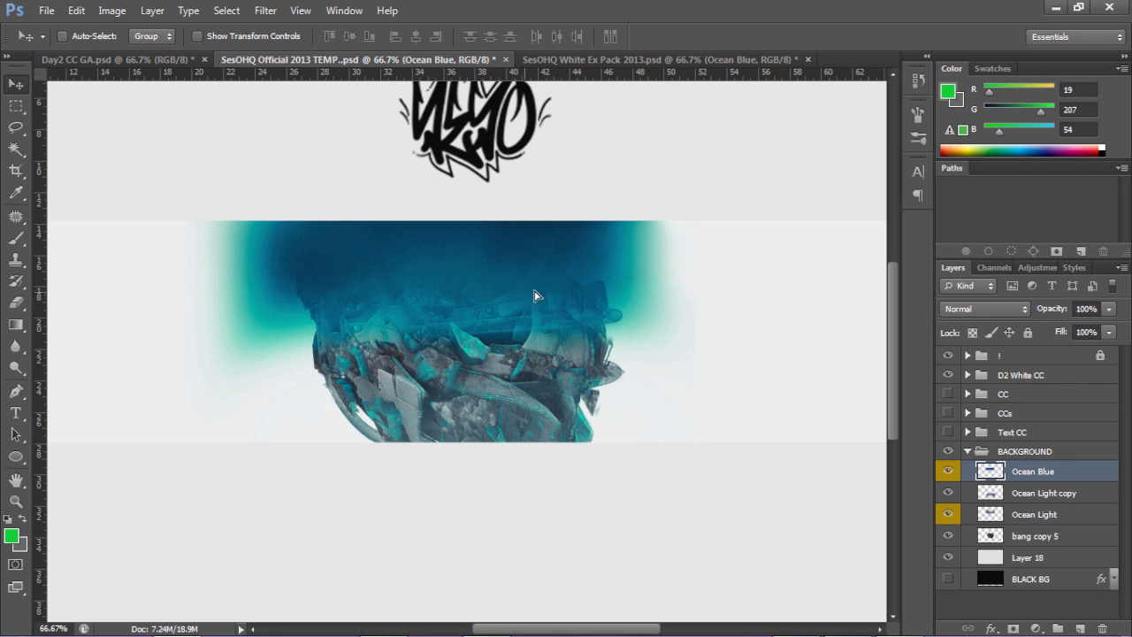
left_click_drag(520, 293, 535, 292)
Set the Ocean Blue layer to Screen blending with 28% opacity and 19% fill
left_click(1092, 310)
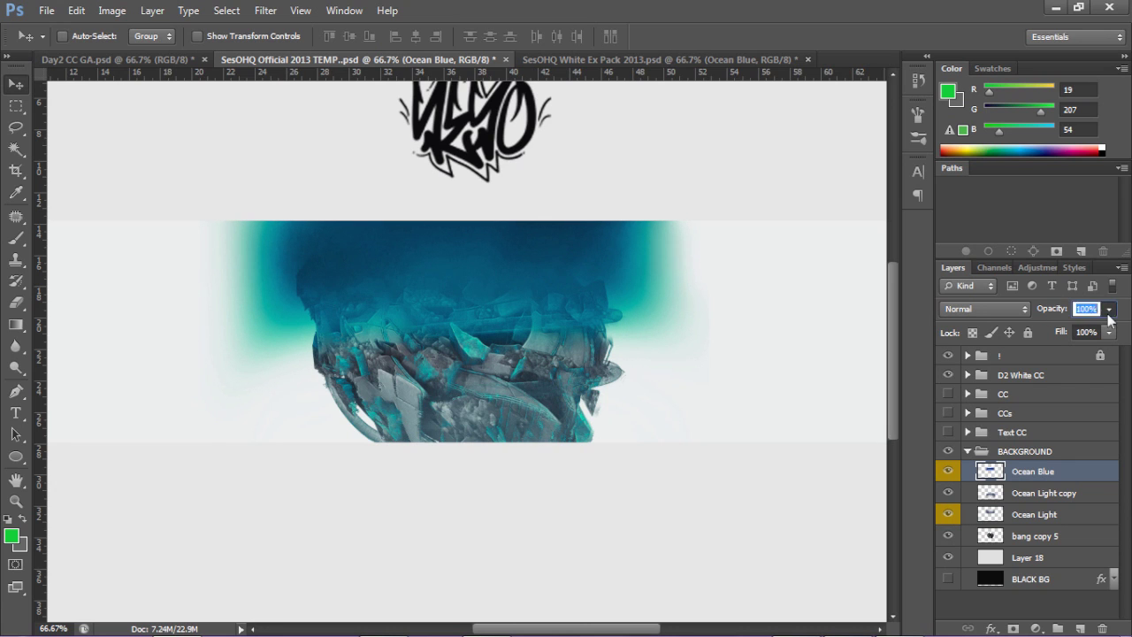
left_click(985, 308)
left_click(982, 139)
left_click(1108, 309)
left_click_drag(1110, 327, 1049, 335)
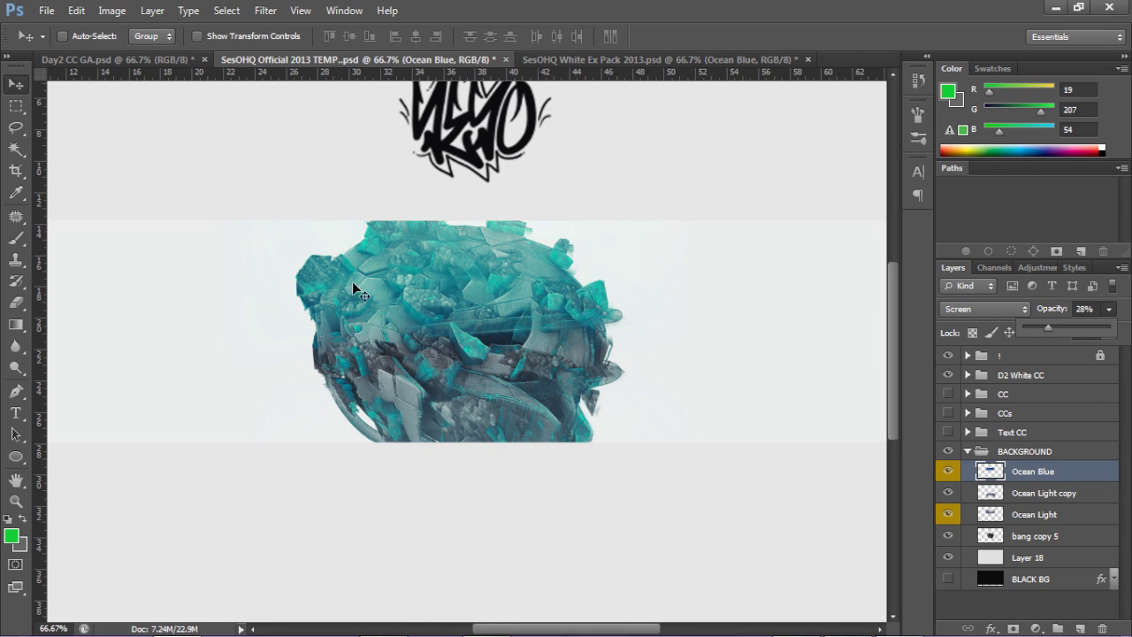
left_click(1108, 310)
left_click(1111, 311)
left_click(1120, 304)
left_click(1108, 333)
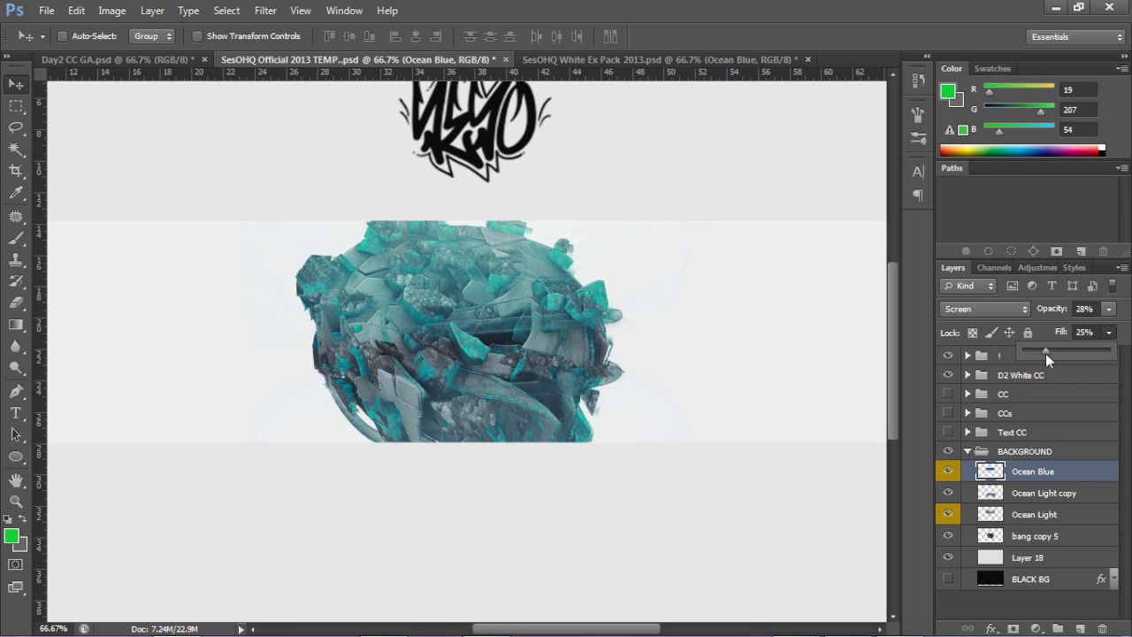
left_click_drag(1046, 353, 1040, 352)
left_click(570, 359)
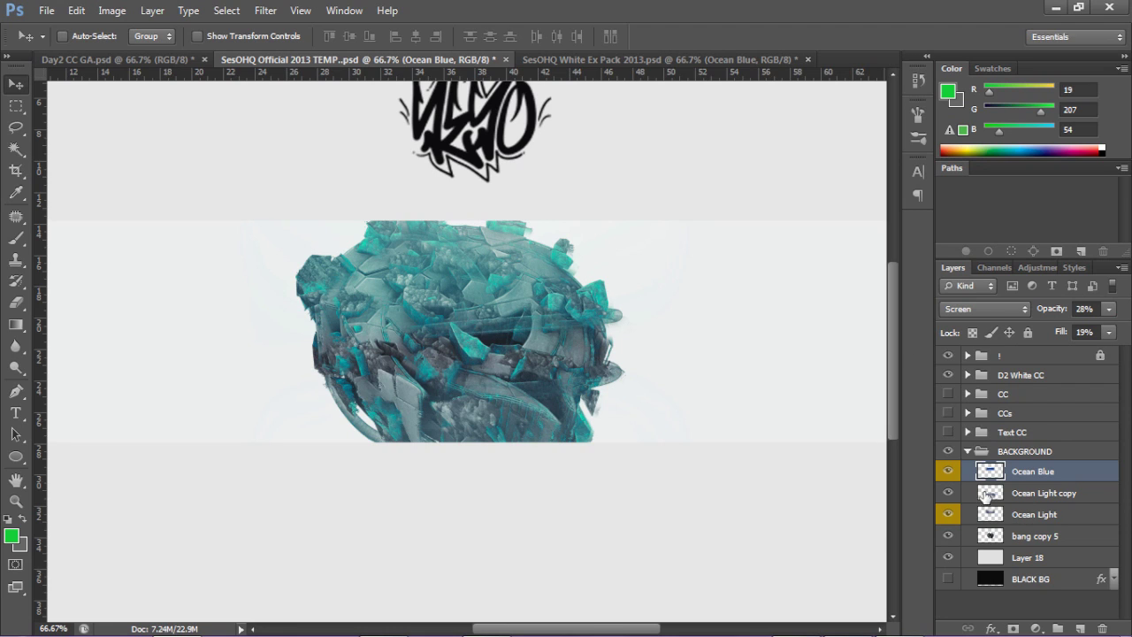
Paint a soft green band along the banner's upper edge on a new layer, using a 520 px brush and hiding the guides
key("b")
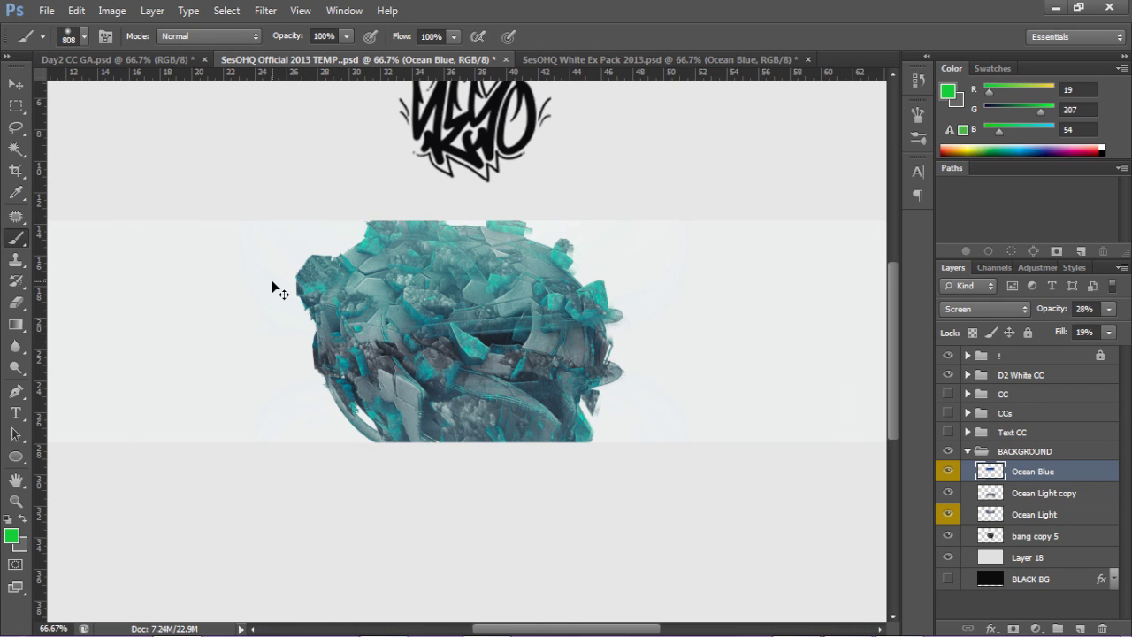
key("ctrl+minus")
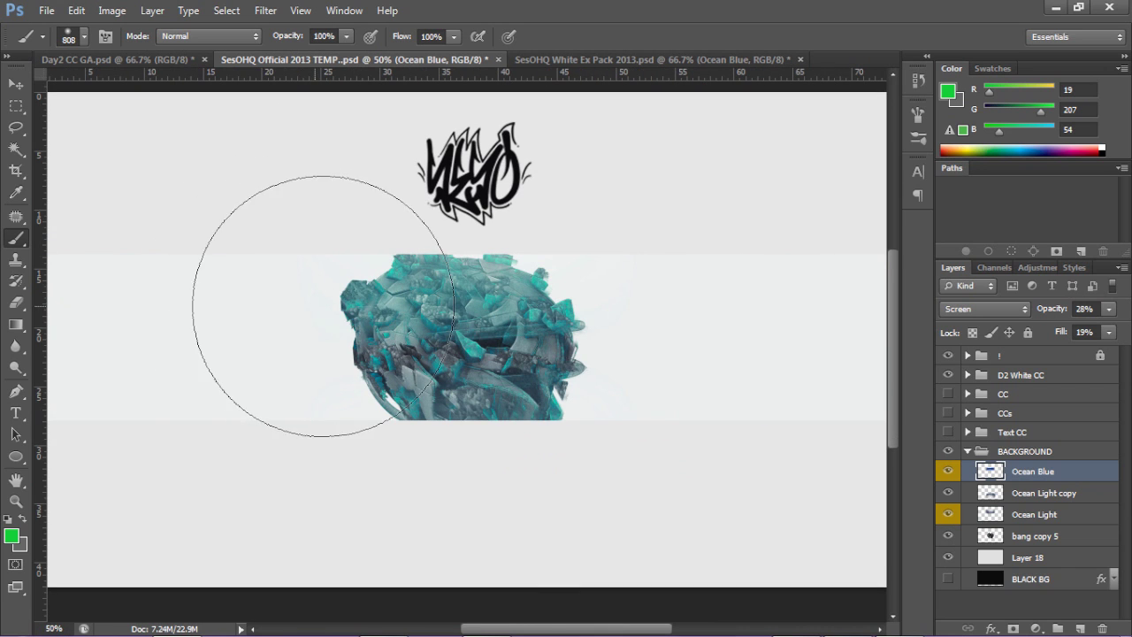
left_click_drag(409, 298, 350, 277)
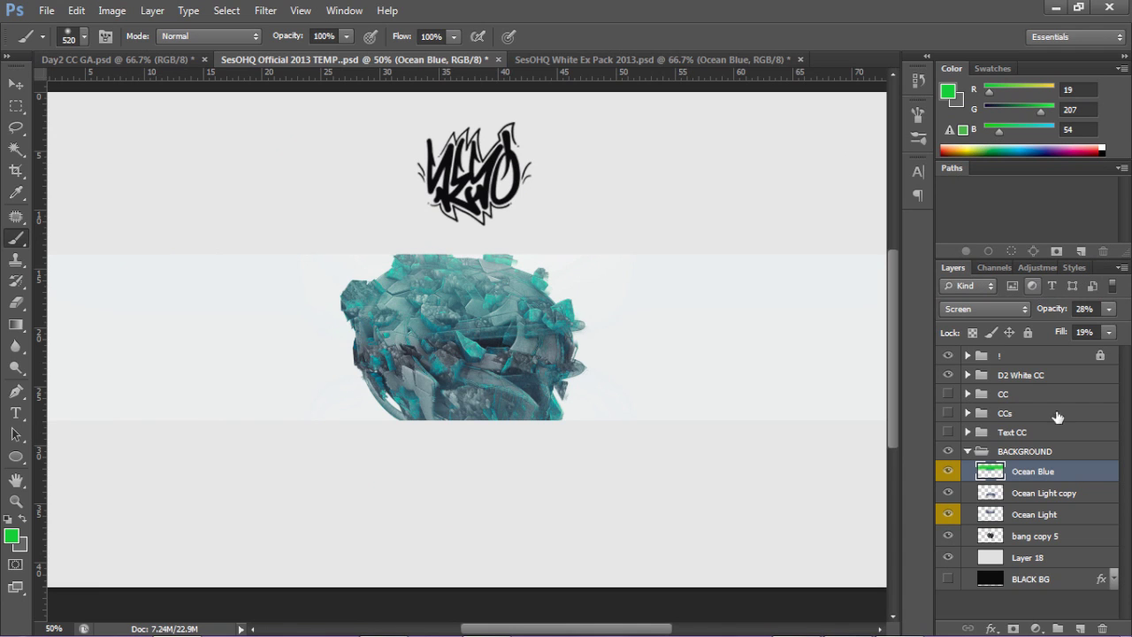
left_click(1077, 627)
mouse_move(40, 212)
left_mouse_down()
mouse_move(687, 207)
mouse_move(852, 221)
left_mouse_up()
key("ctrl+z")
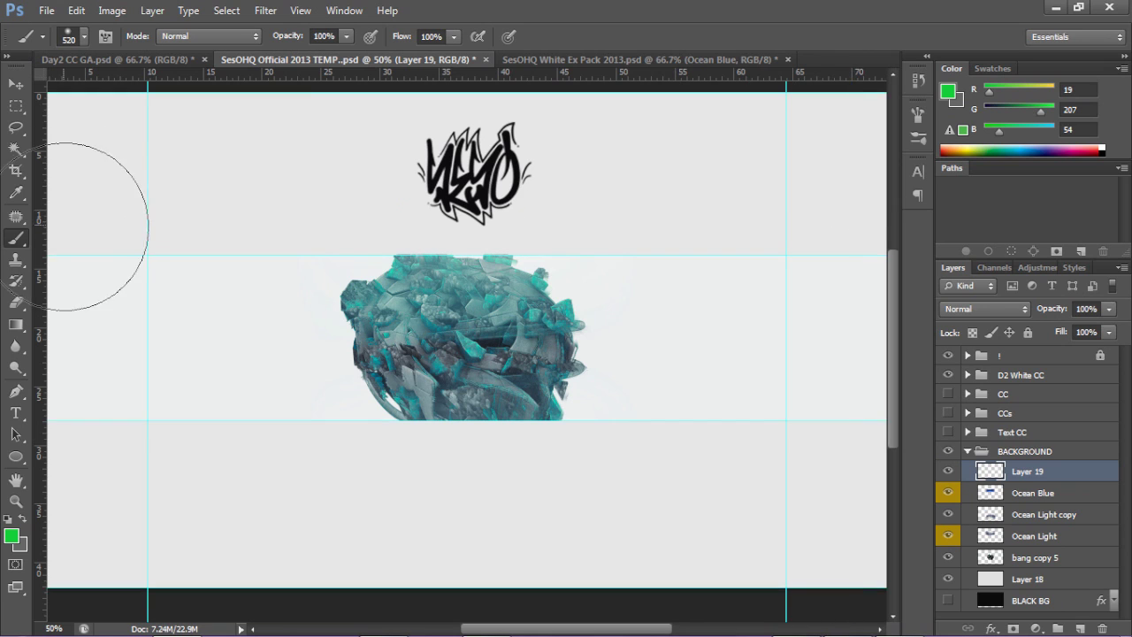
key("ctrl+z")
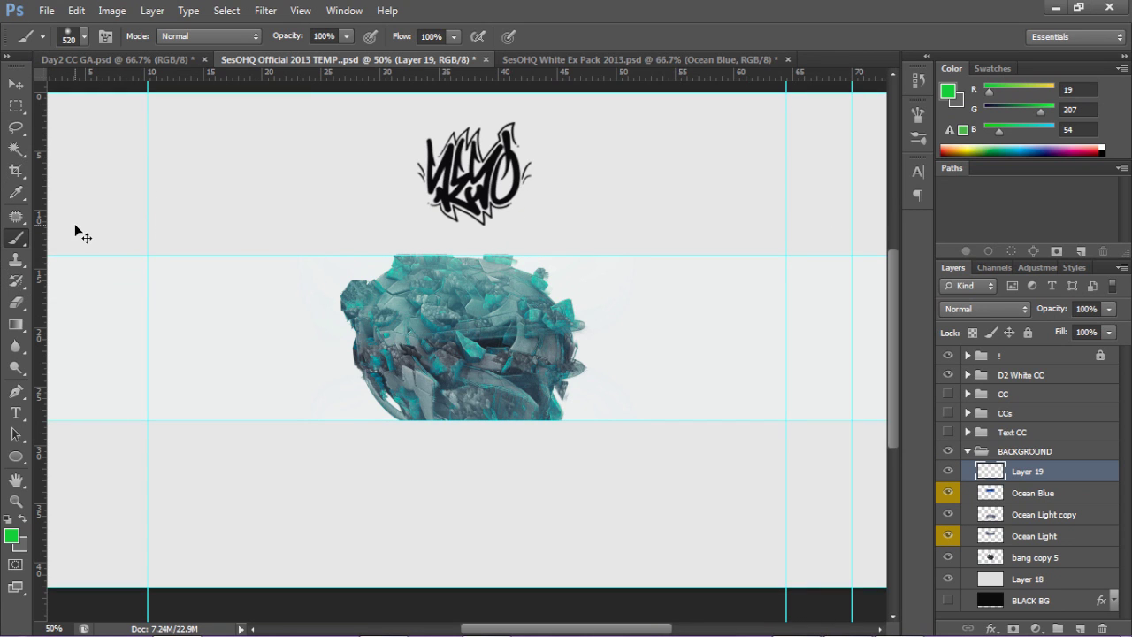
key("ctrl+semicolon")
mouse_move(101, 222)
left_mouse_down()
mouse_move(472, 182)
mouse_move(920, 220)
left_mouse_up()
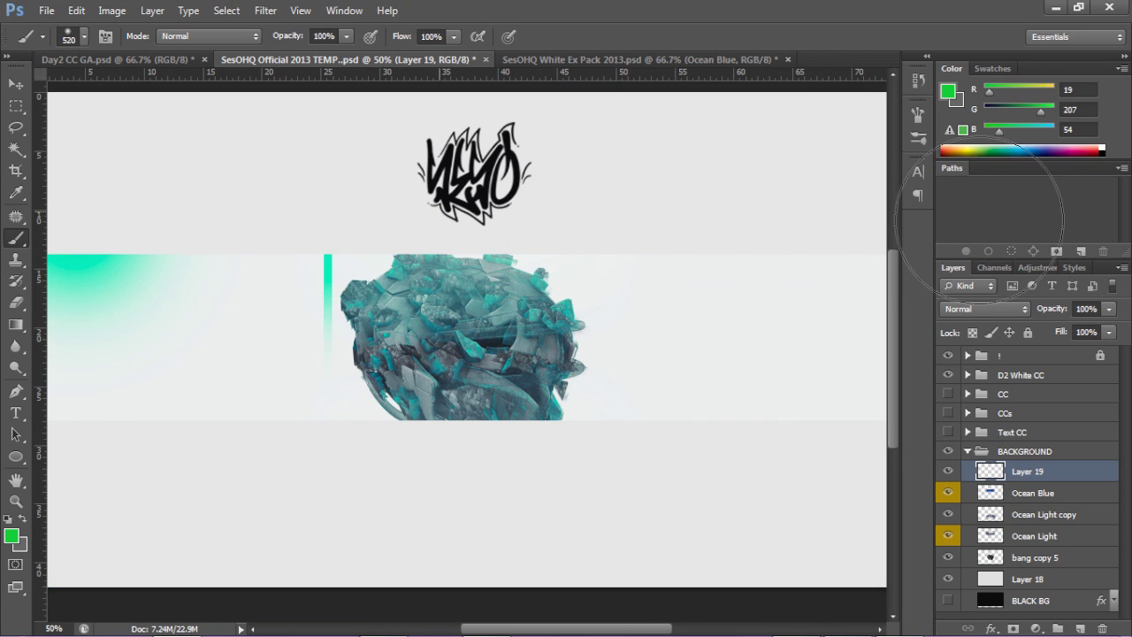
Lower the opacity of the painted green band layer to 14%
left_click(1109, 309)
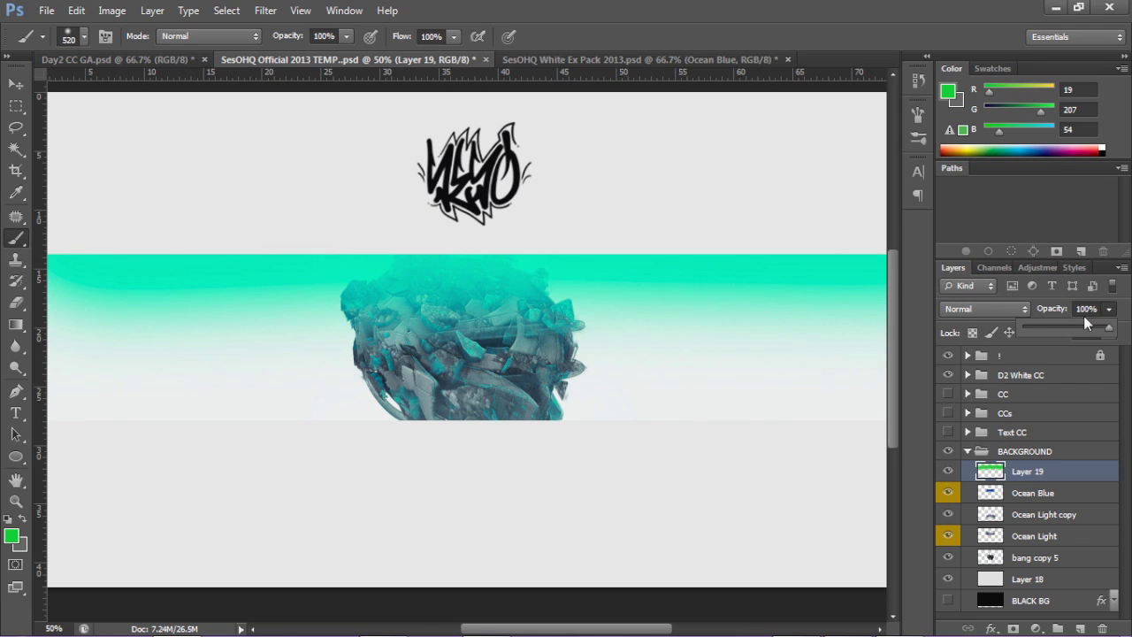
left_click_drag(1050, 326, 1039, 326)
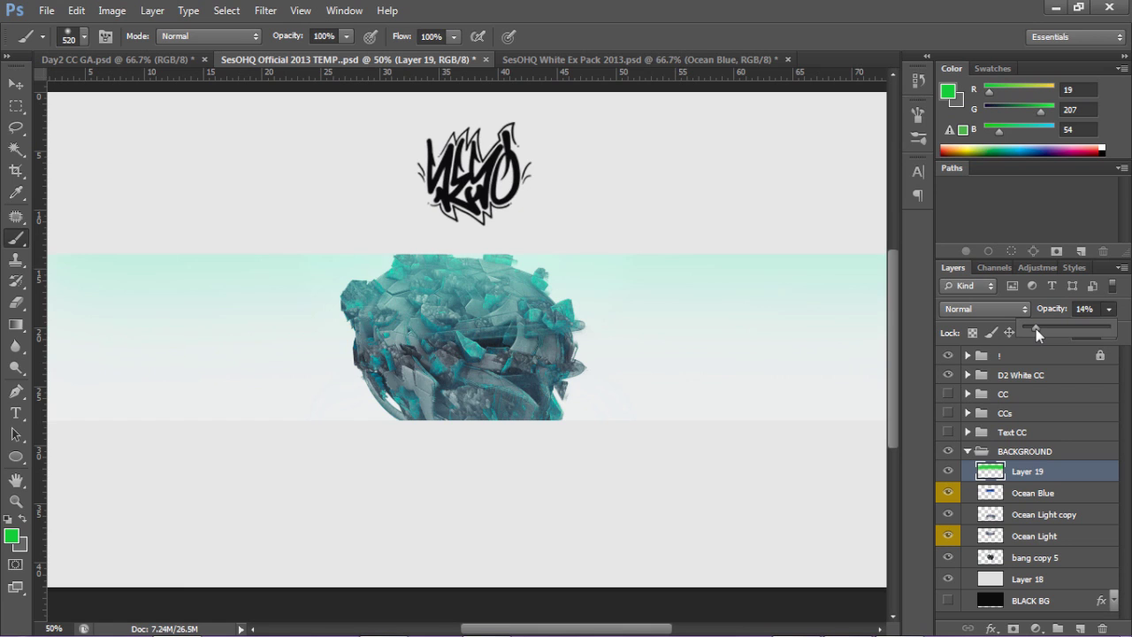
left_click(463, 328)
Hide the Ocean Blue layer in the White Ex Pack document and collapse the Lighting group
key("z")
left_click(462, 328)
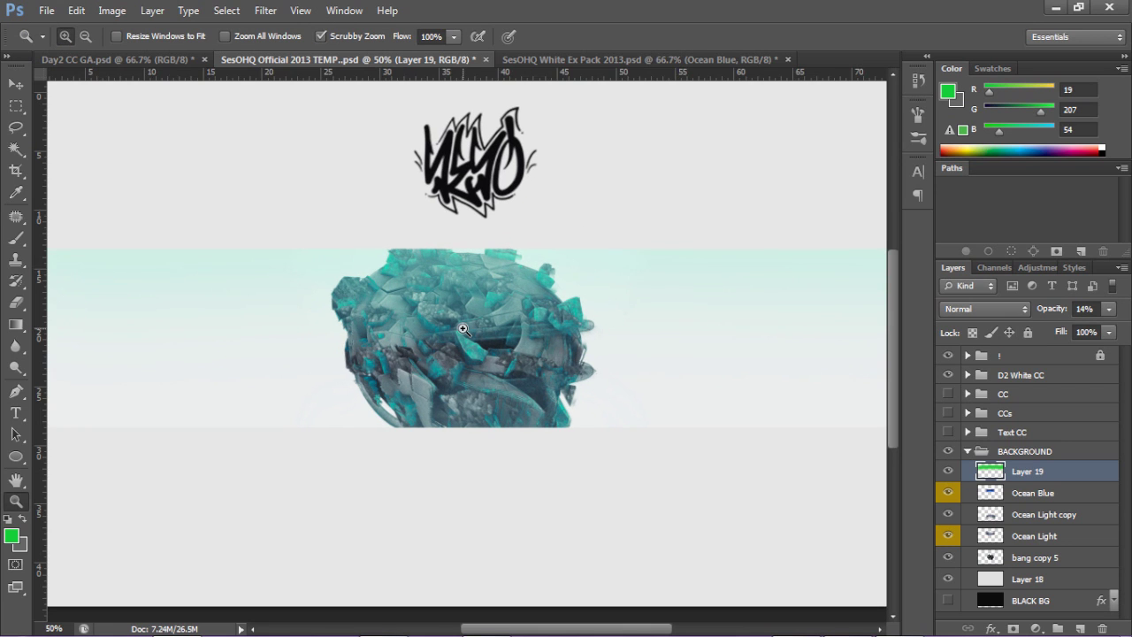
key("ctrl+plus")
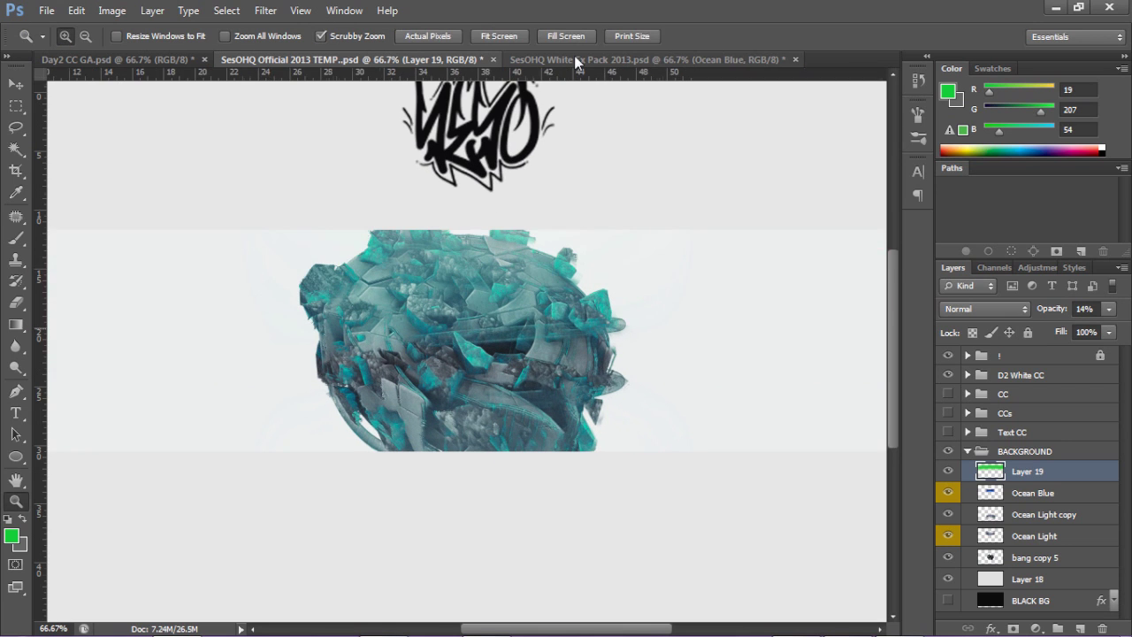
key("v")
left_click(576, 59)
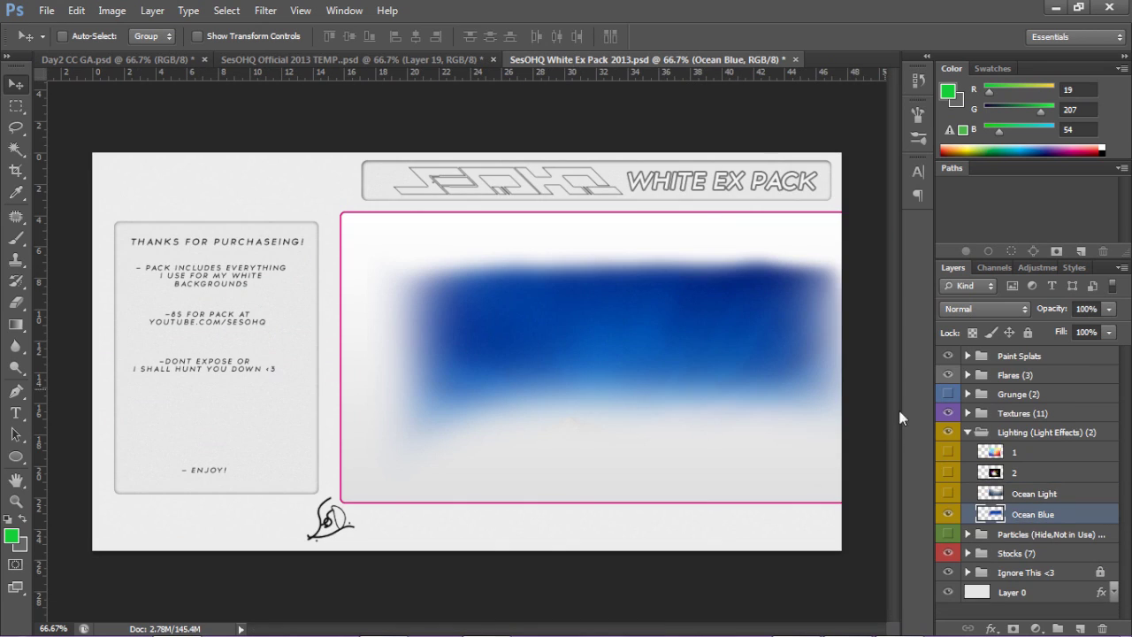
left_click(949, 514)
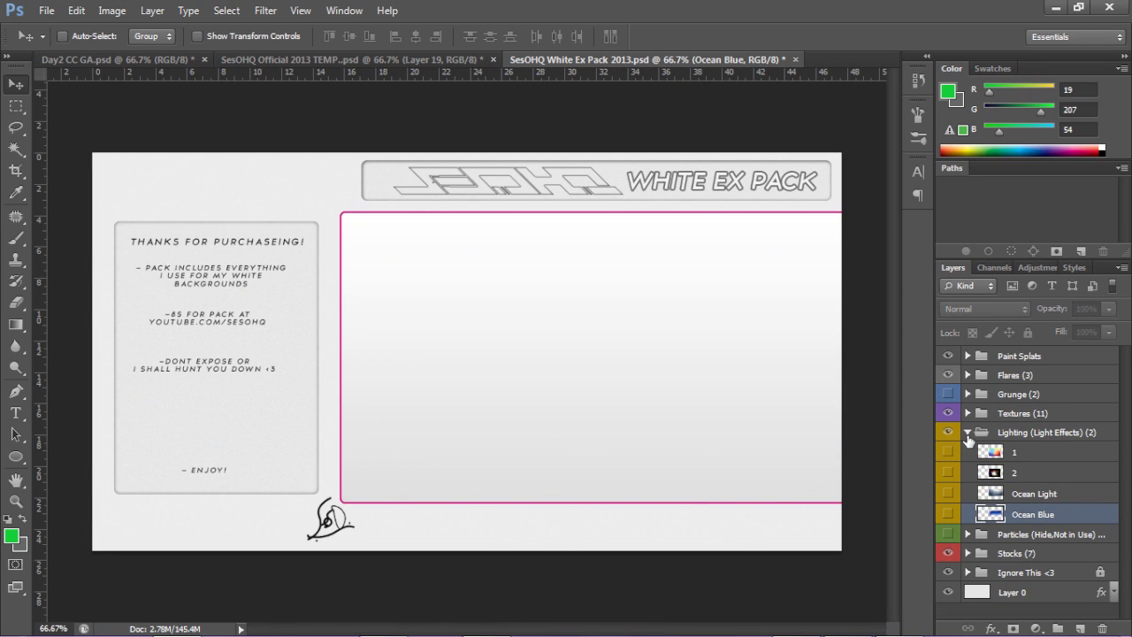
left_click(967, 432)
Show Rock - By C2 in the pack's Stocks group and copy it into the template document
left_click(967, 470)
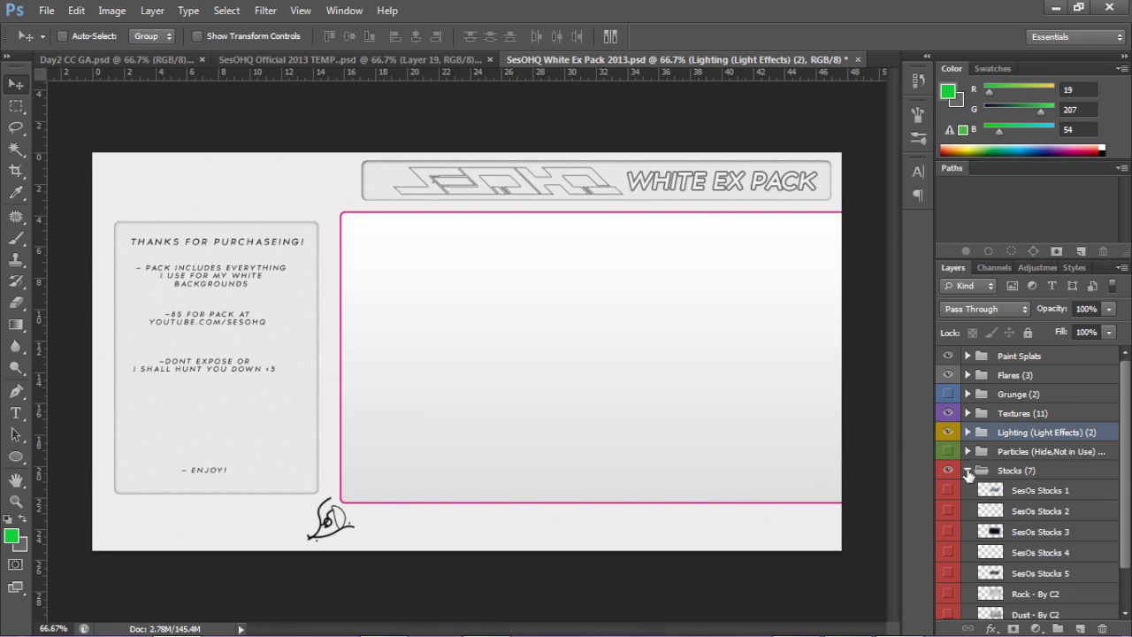
scroll(973, 478, "down", 2)
left_click(945, 548)
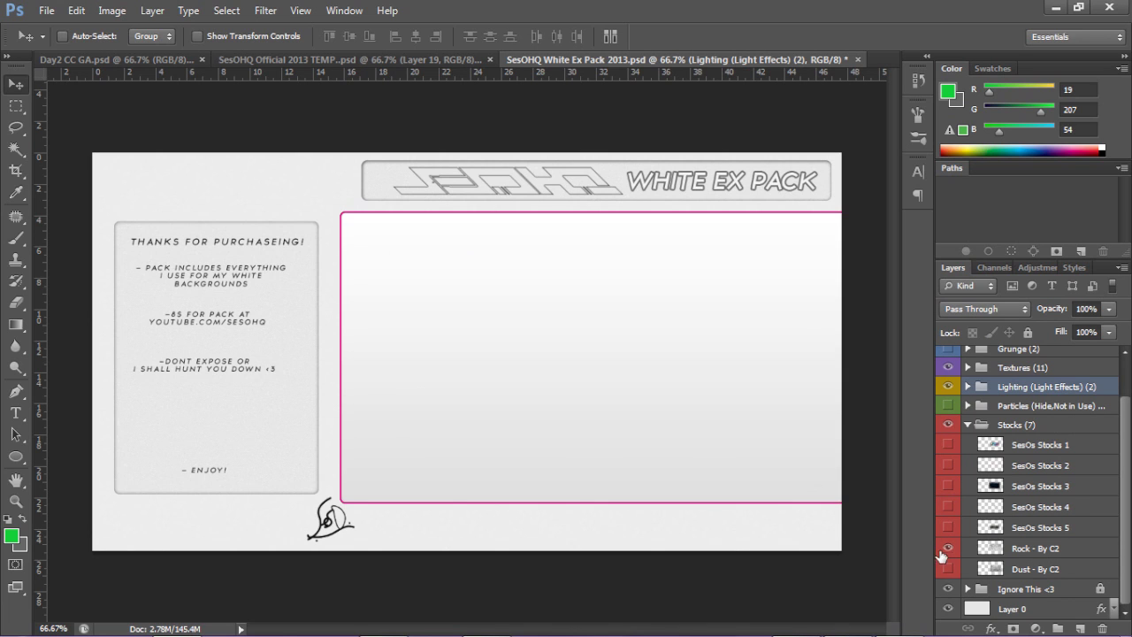
left_click(1044, 555)
left_click_drag(610, 340, 362, 327)
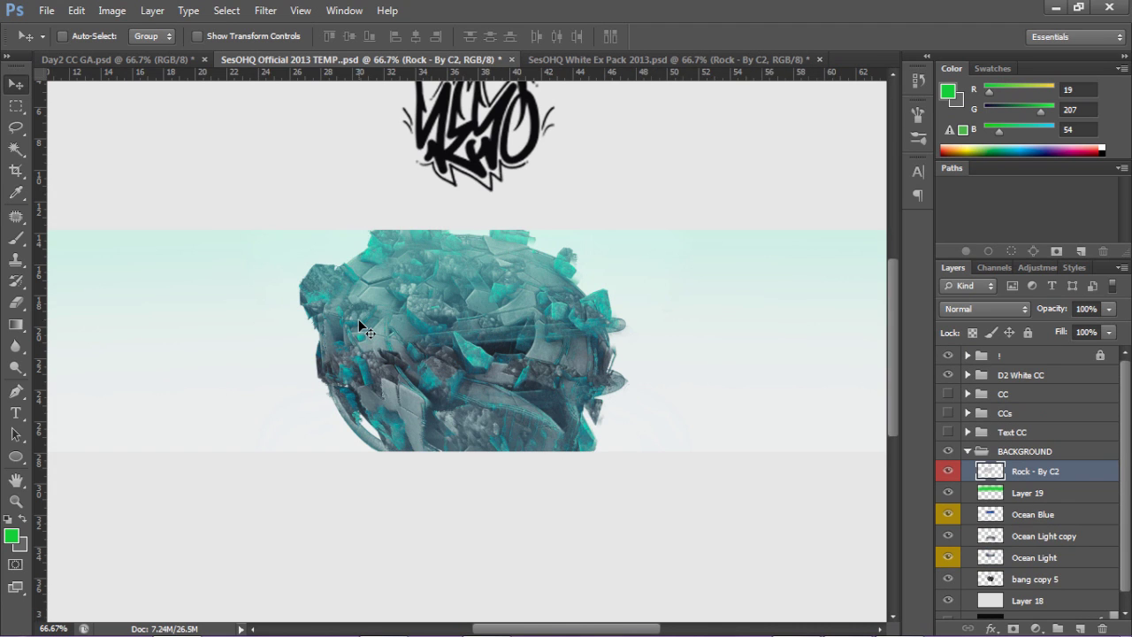
Place the rock texture behind the sphere with a duplicate on the opposite side, and merge the two rock layers
left_click_drag(1032, 473, 1030, 593)
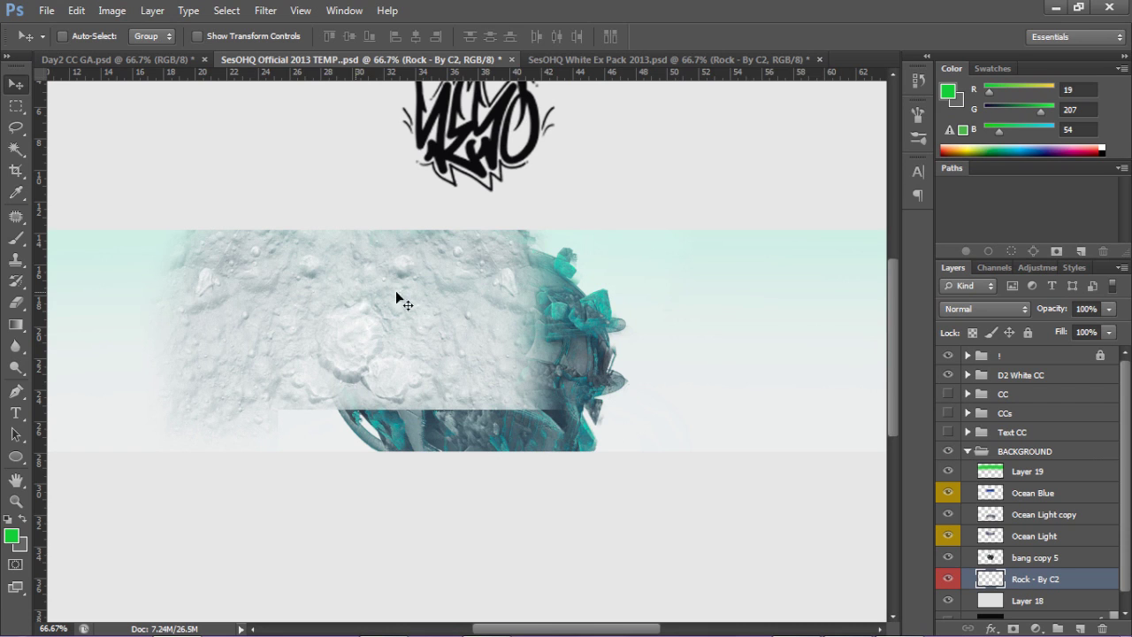
left_click_drag(397, 302, 699, 329)
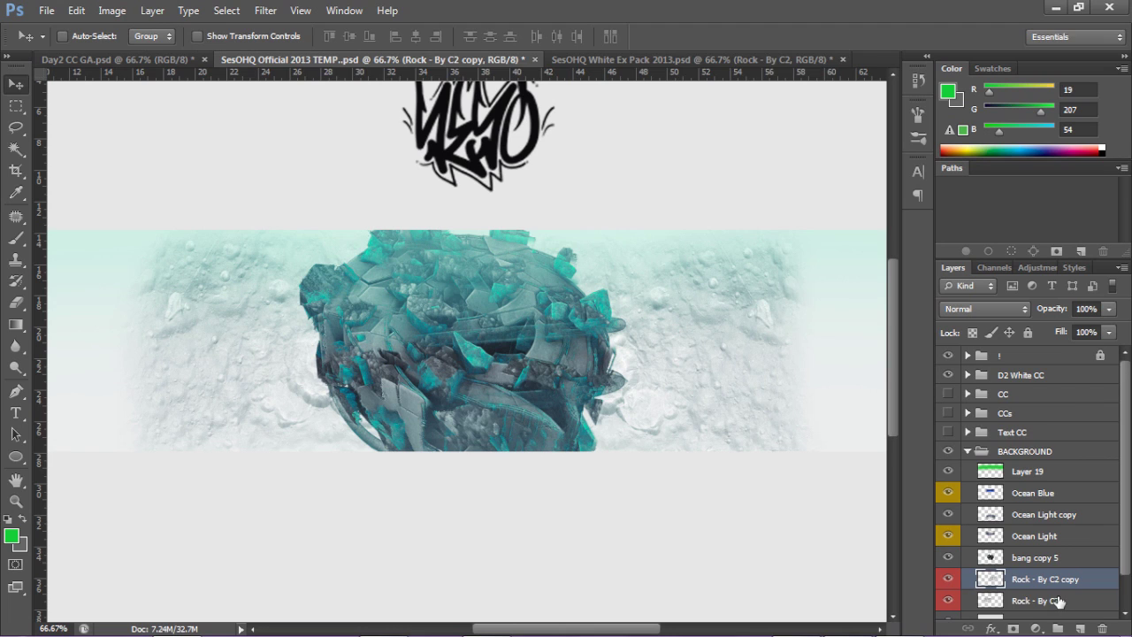
left_click(1058, 601, "ctrl")
key("ctrl+e")
Set the merged rock layer's opacity to 45%
left_click(1109, 309)
left_click(1057, 333)
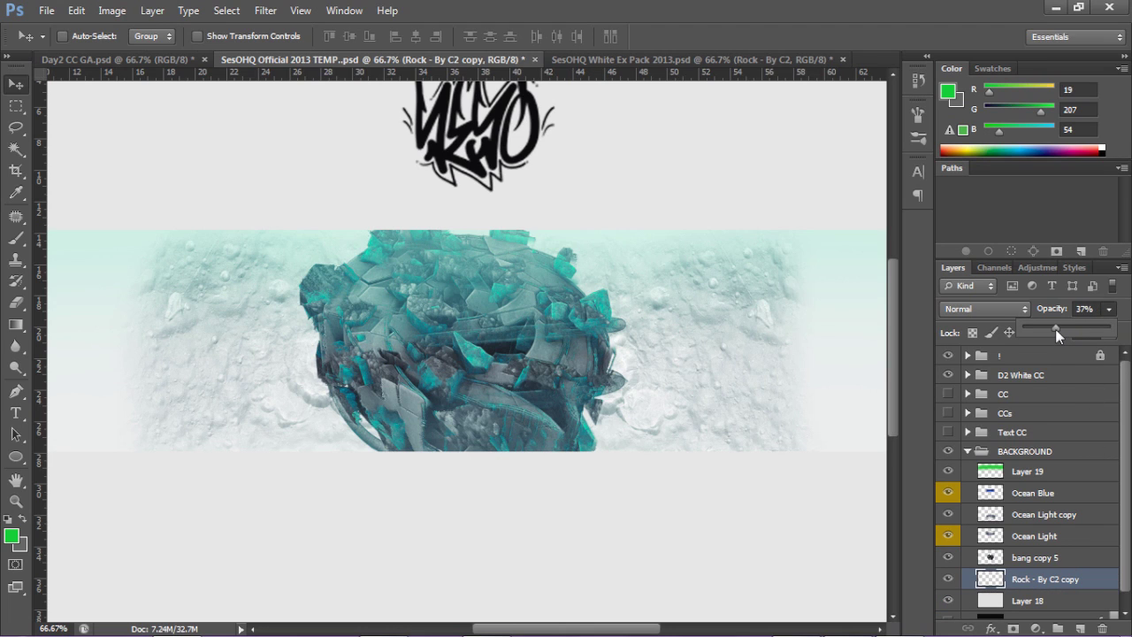
left_click_drag(631, 351, 628, 353)
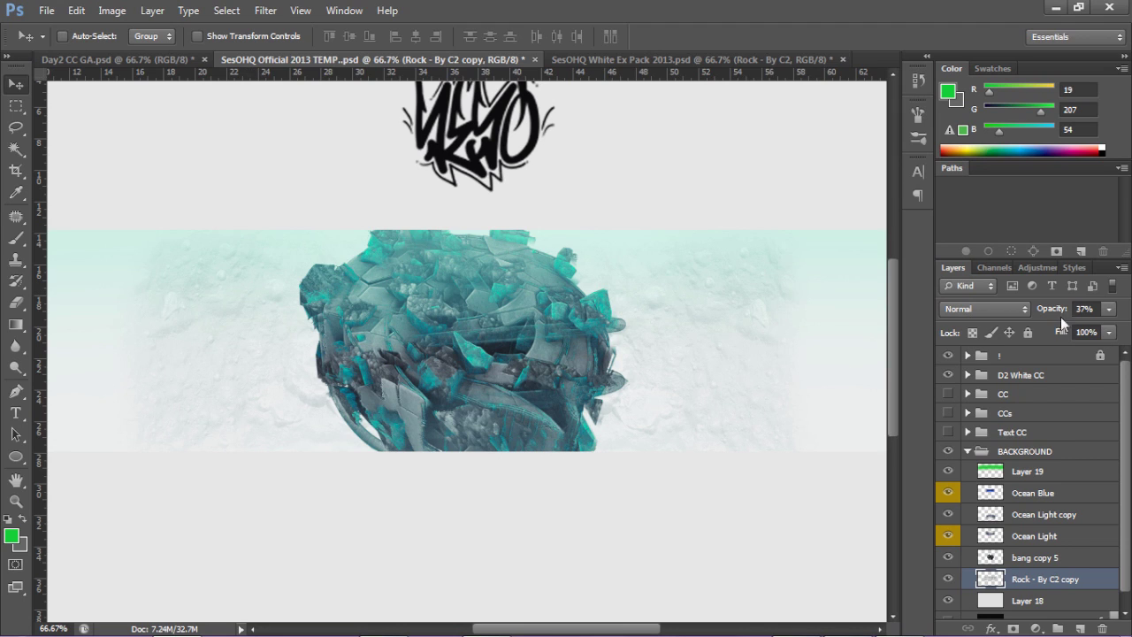
left_click(1109, 308)
left_click(1109, 327)
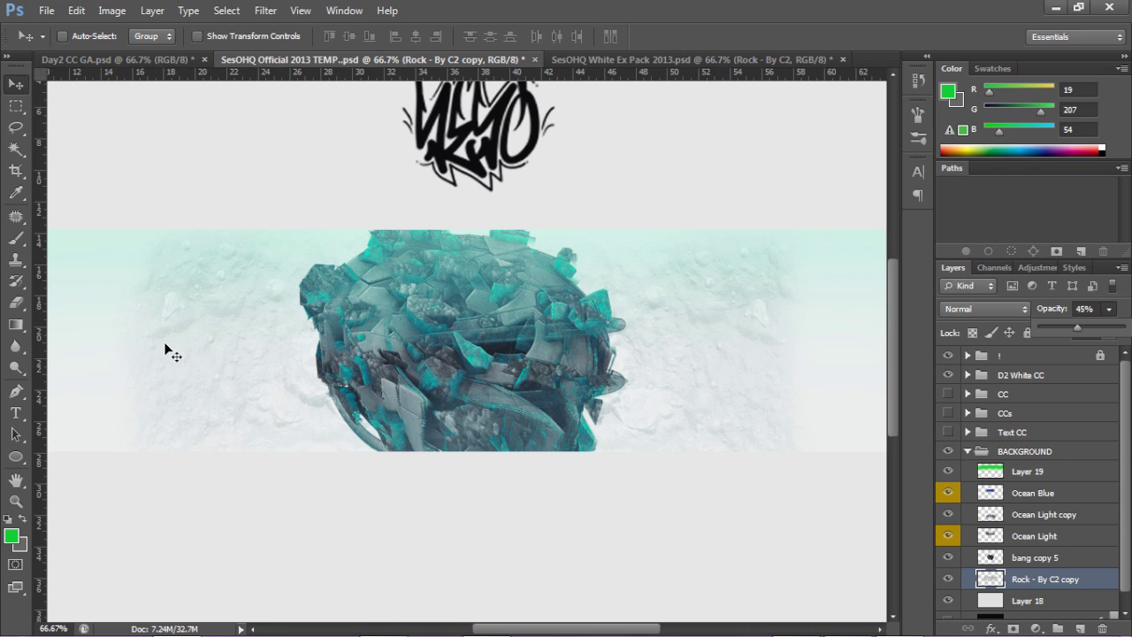
Hide the rock stock in the White Ex Pack document and copy Dust - By C2 into the template behind the sphere
left_click(633, 64)
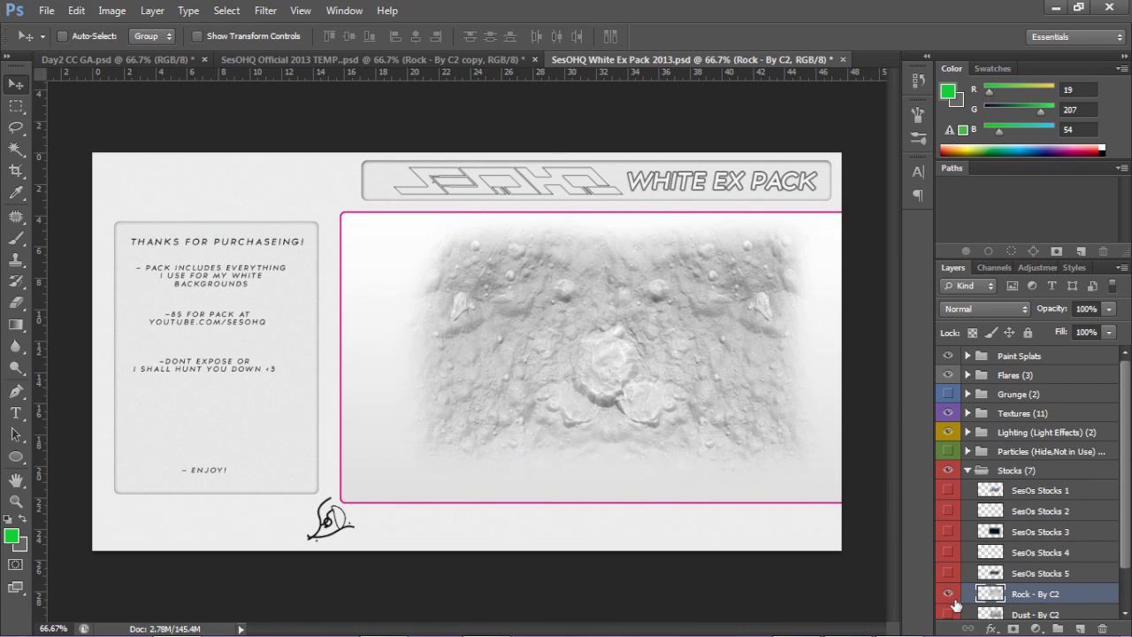
left_click(947, 614)
left_click(946, 615)
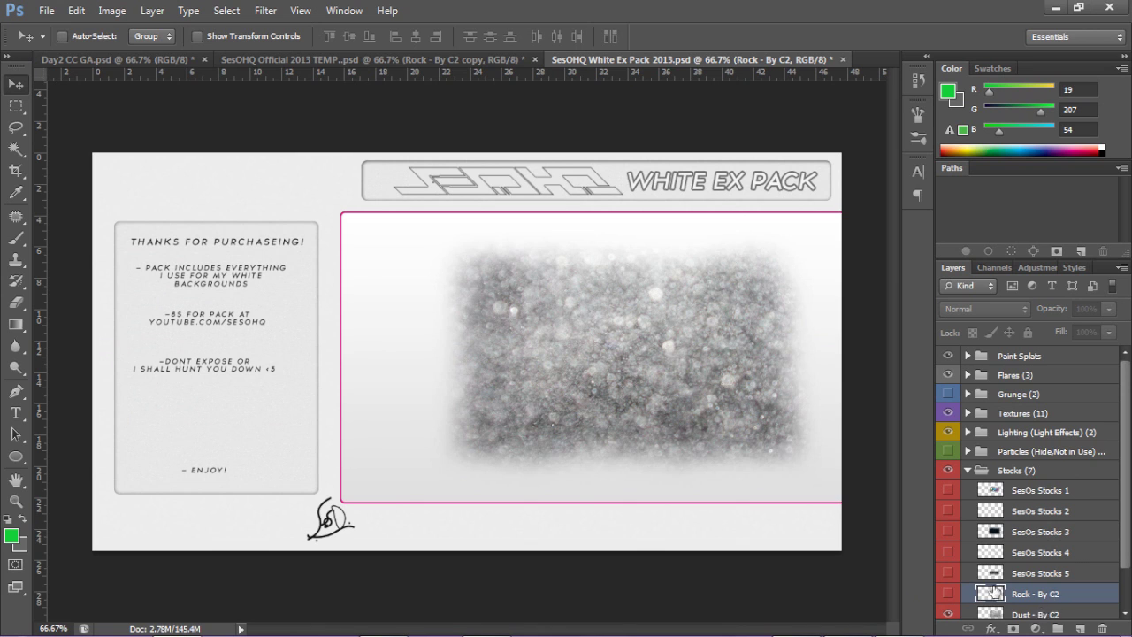
left_click(1042, 614)
left_click_drag(669, 380, 265, 296)
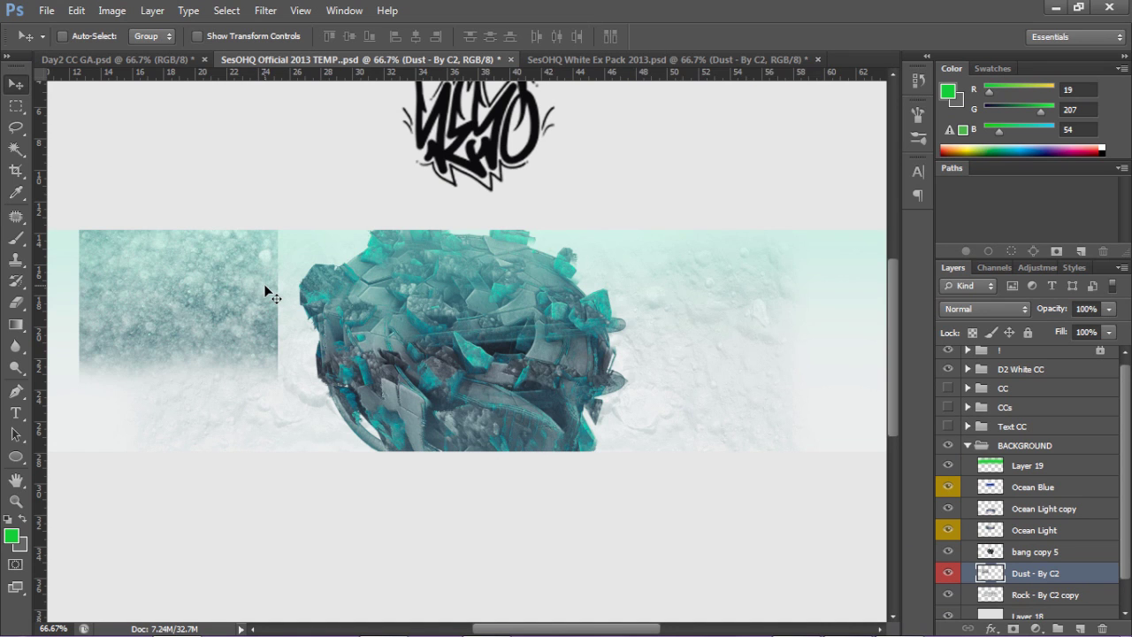
Duplicate the dust texture three times to cover the banner on both sides of the sphere, and merge the dust layers
key("ctrl+minus")
left_click_drag(265, 291, 628, 402)
left_click_drag(628, 403, 626, 290)
scroll(1064, 504, "down", 5)
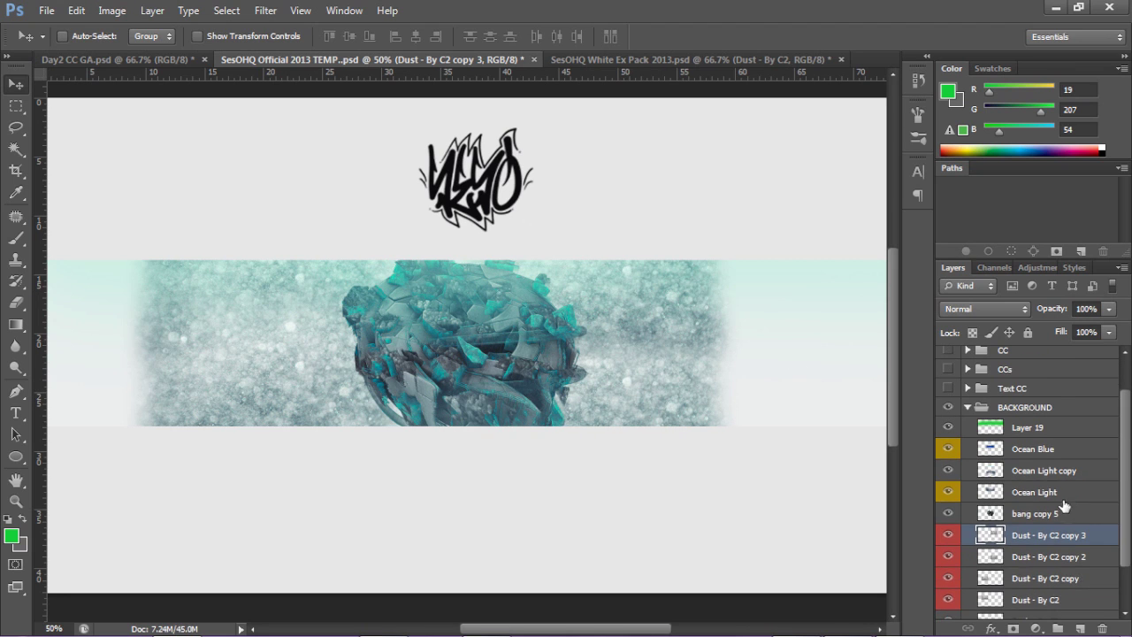
left_click(1040, 543, "shift")
key("ctrl+e")
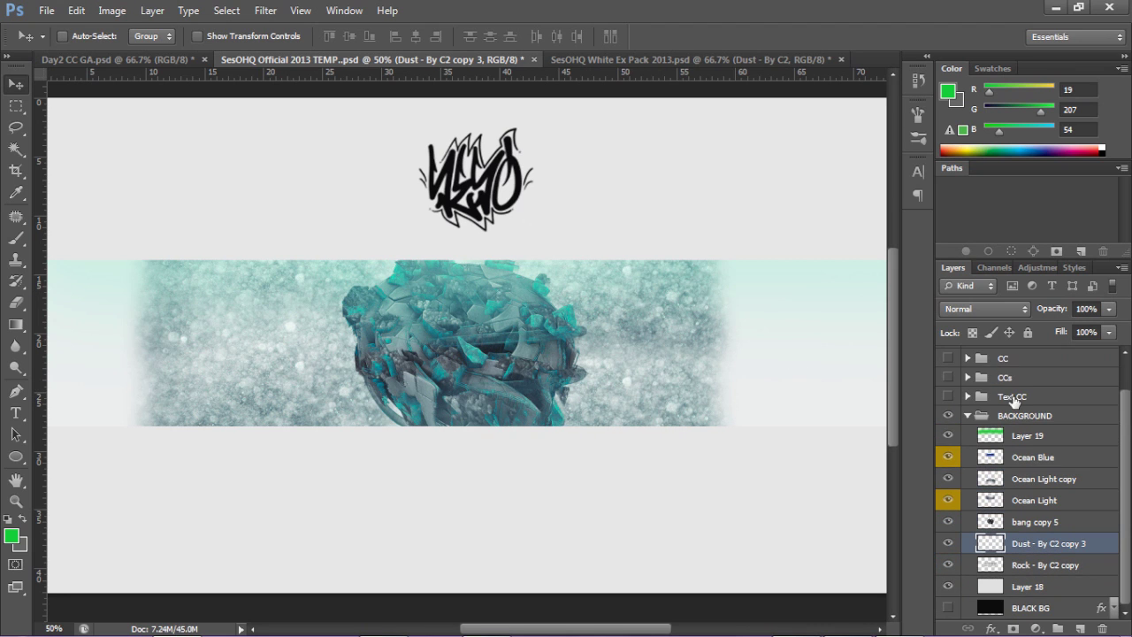
Try Screen blending on the merged dust layer
left_click(966, 309)
left_click(960, 140)
left_click(985, 309)
left_click(960, 10)
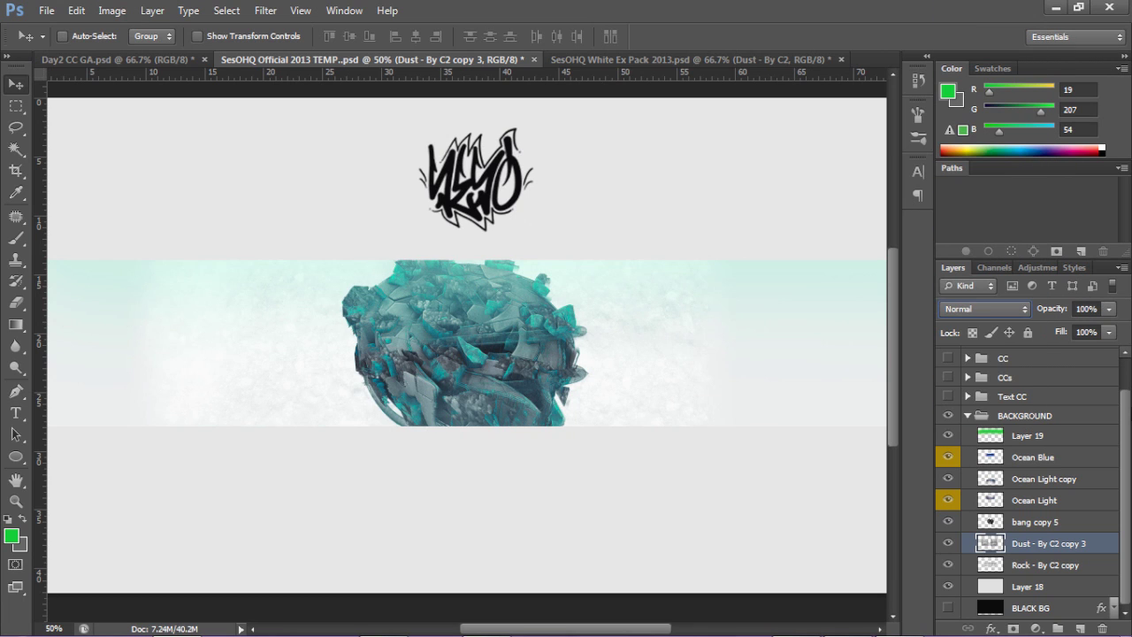
Lower the merged dust layer's opacity to 19% and shift it slightly to the right
left_click(1108, 309)
left_click_drag(1051, 328, 1040, 332)
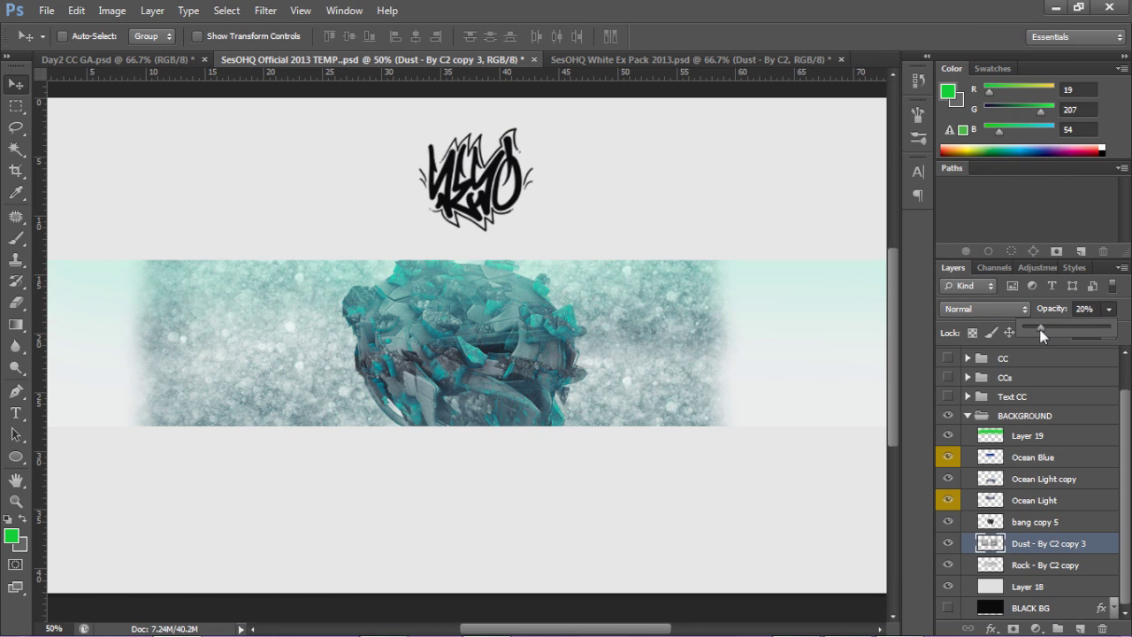
left_click_drag(684, 343, 696, 343)
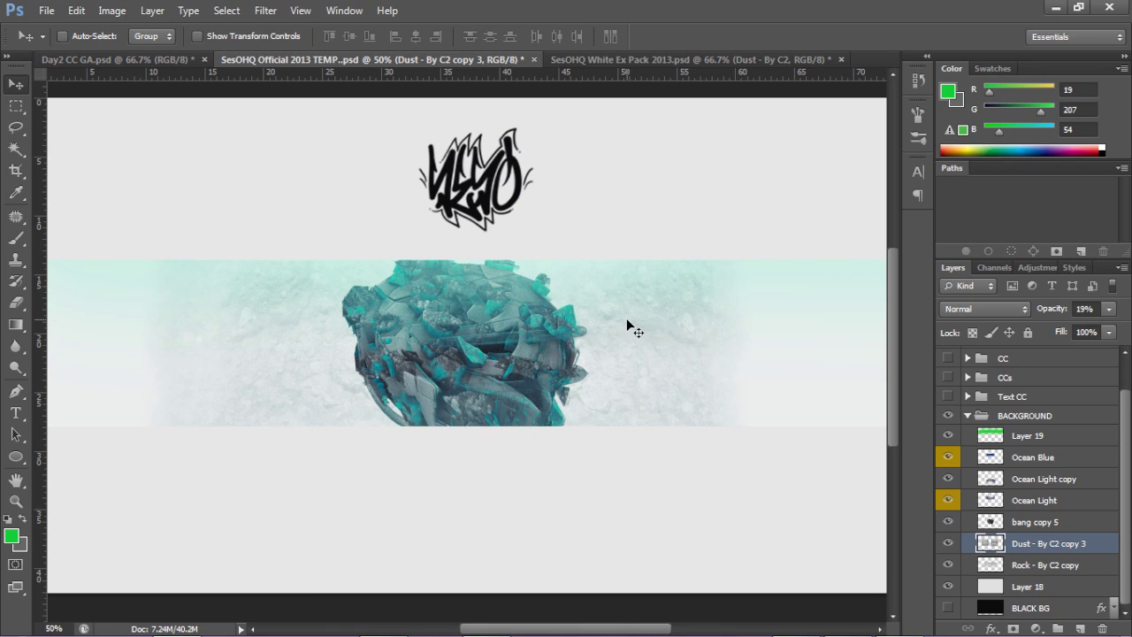
Compare the banner with and without the merged dust layer
key("z")
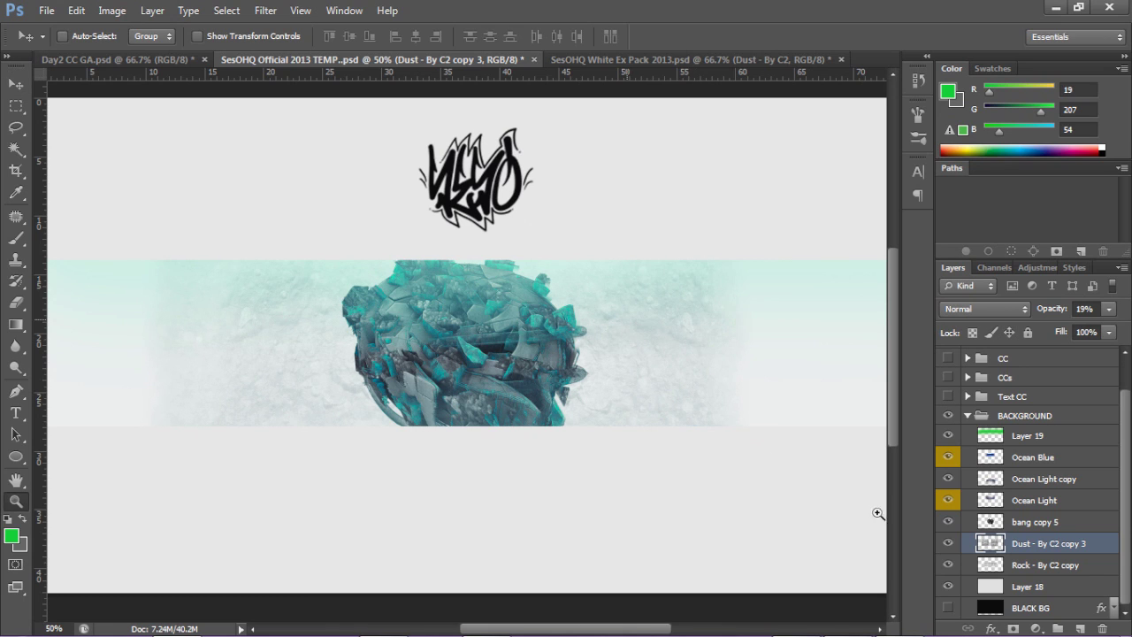
key("ctrl+plus")
left_click(949, 543)
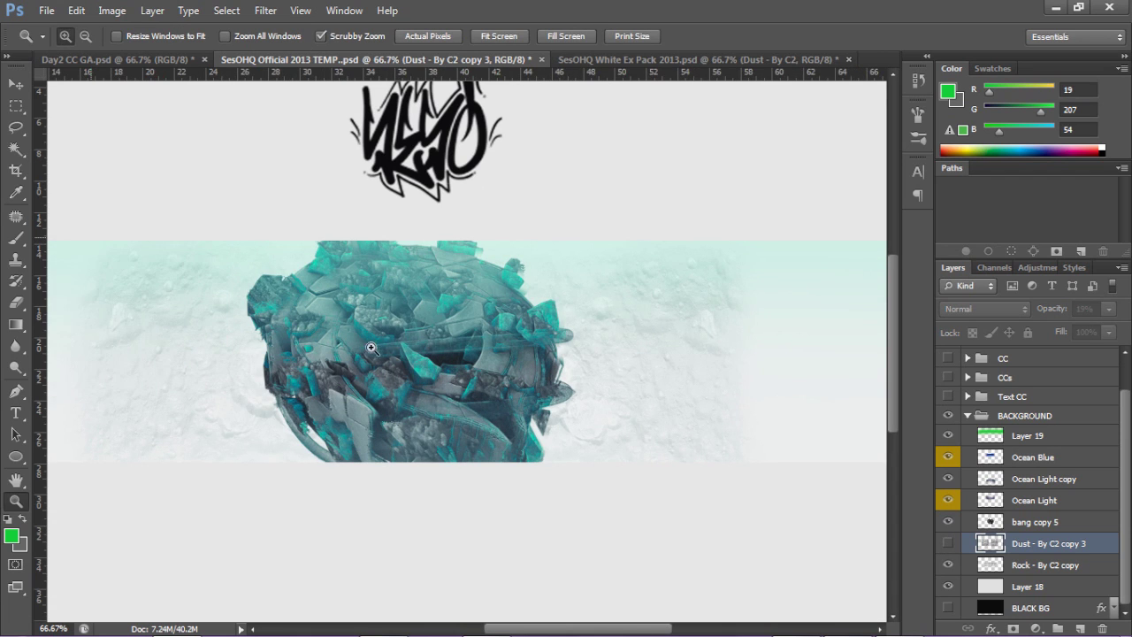
left_click(948, 544)
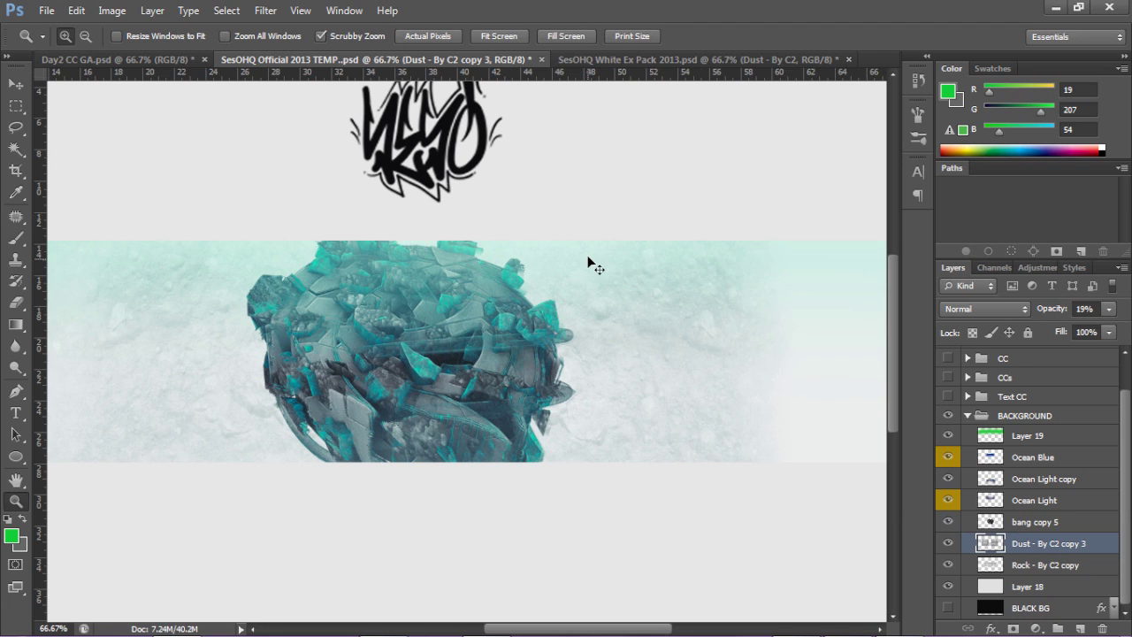
Hide the Dust - By C2 stock in the White Ex Pack document and collapse the Stocks group
key("v")
left_click(656, 62)
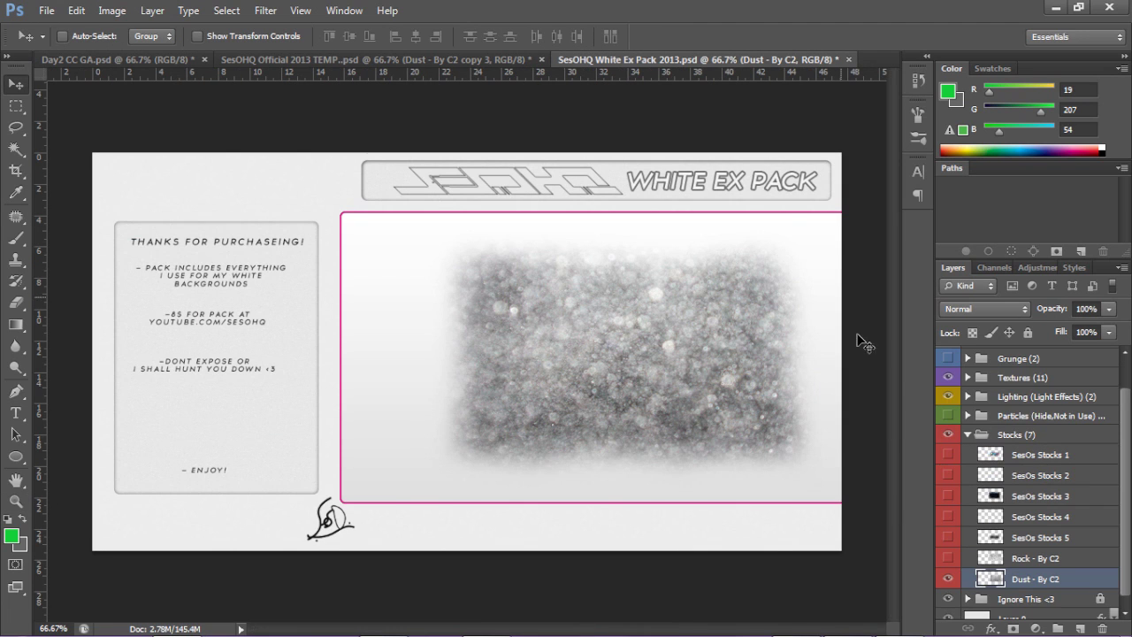
left_click(945, 580)
left_click(968, 436)
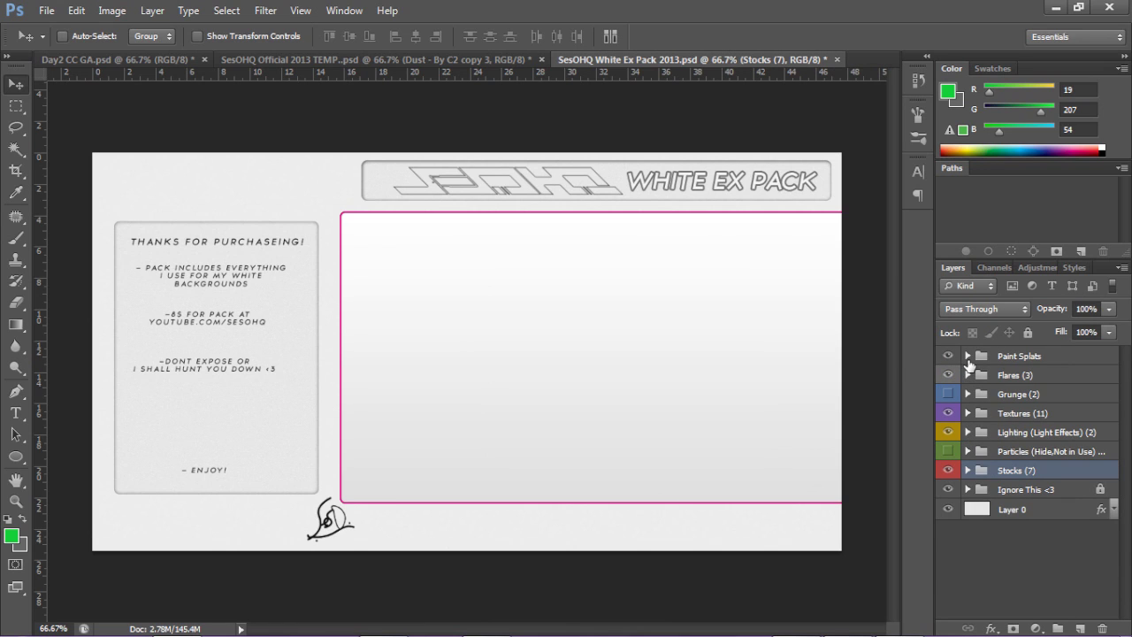
Copy SesOs Paint Splat 2 from the White Ex Pack into the template behind the sphere and duplicate it three times around the sphere's edges
left_click(967, 355)
left_click(948, 376)
left_click(947, 376)
left_click(948, 396)
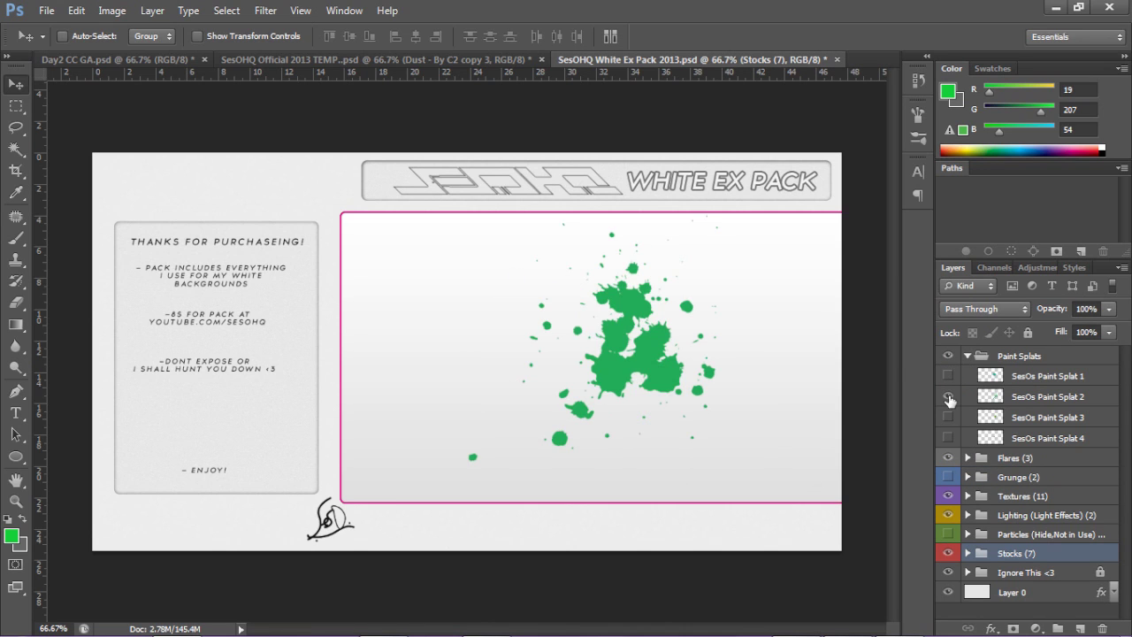
left_click(1044, 396)
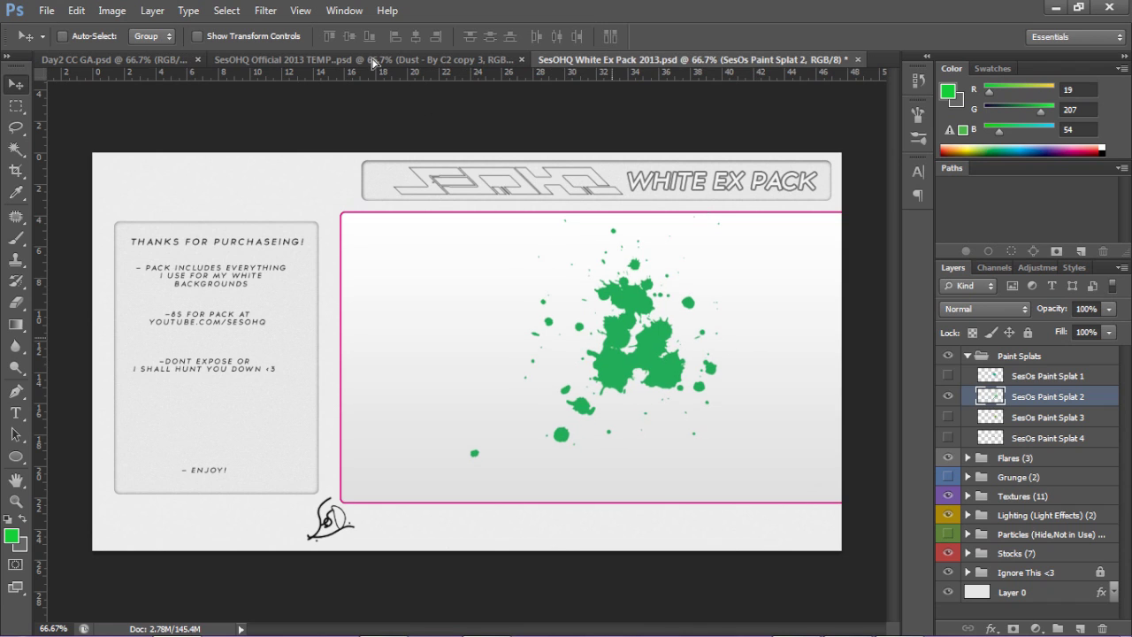
mouse_move(372, 62)
left_mouse_down()
mouse_move(535, 396)
mouse_move(566, 401)
mouse_move(395, 402)
mouse_move(551, 427)
mouse_move(473, 265)
left_mouse_up()
mouse_move(498, 280)
left_mouse_down()
mouse_move(371, 303)
mouse_move(357, 318)
mouse_move(377, 523)
left_mouse_up()
Merge the four paint splat layers and lower the merged layer's opacity to 25%
scroll(1043, 567, "down", 3)
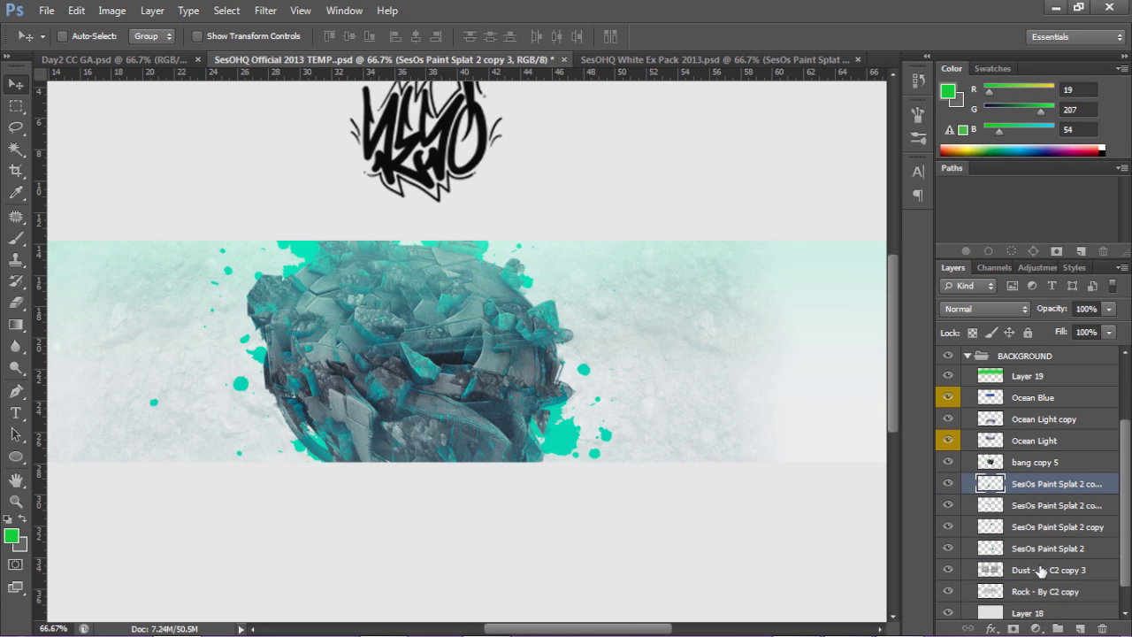
left_click(1045, 549, "shift")
key("ctrl+e")
left_click(1109, 310)
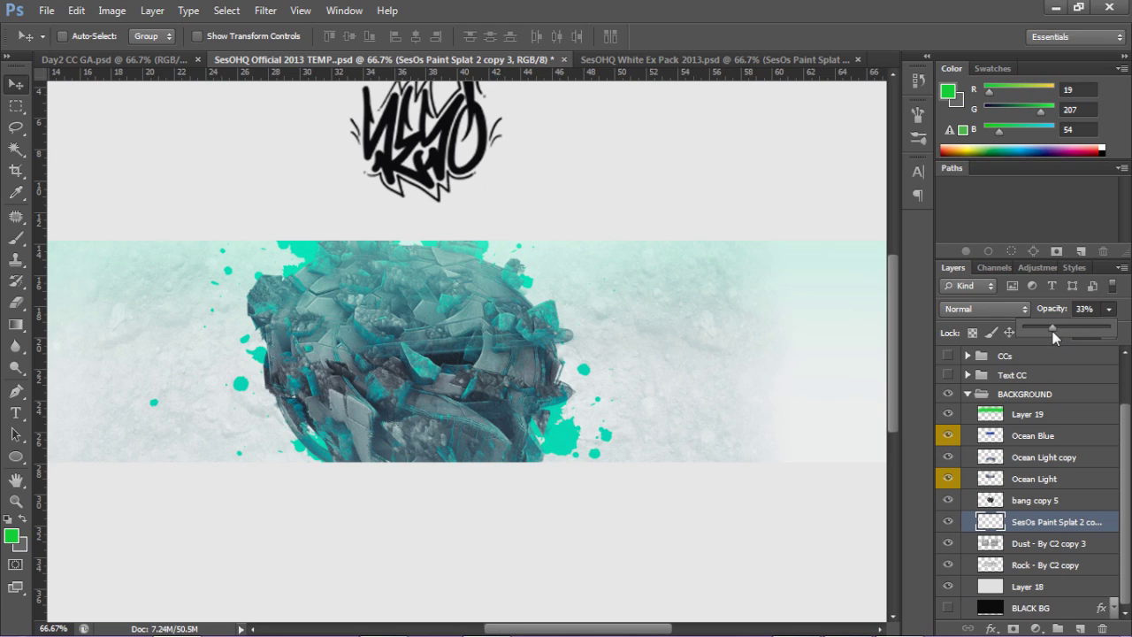
left_click(662, 400)
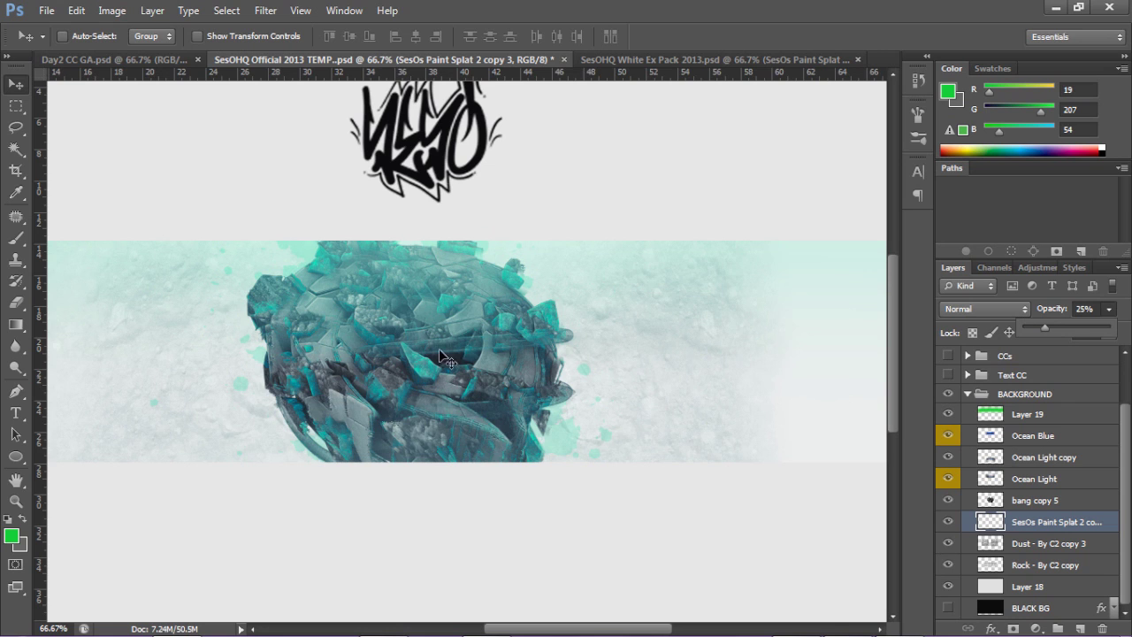
Hide SesOs Paint Splat 2 in the White Ex Pack document and collapse the Paint Splats group
left_click(621, 61)
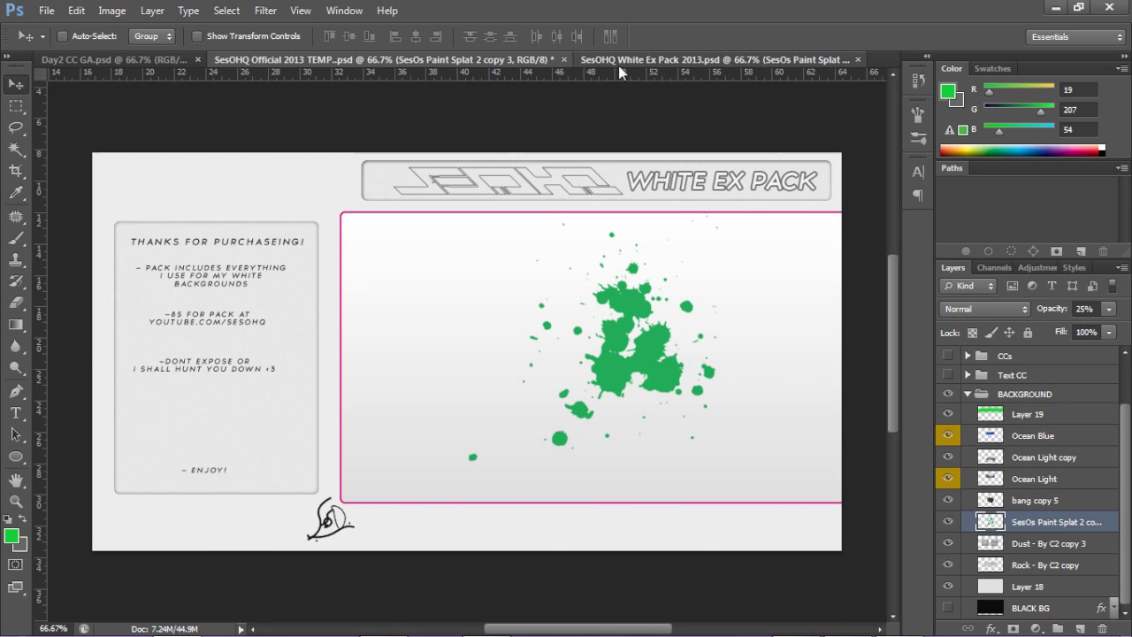
left_click(948, 397)
left_click(966, 356)
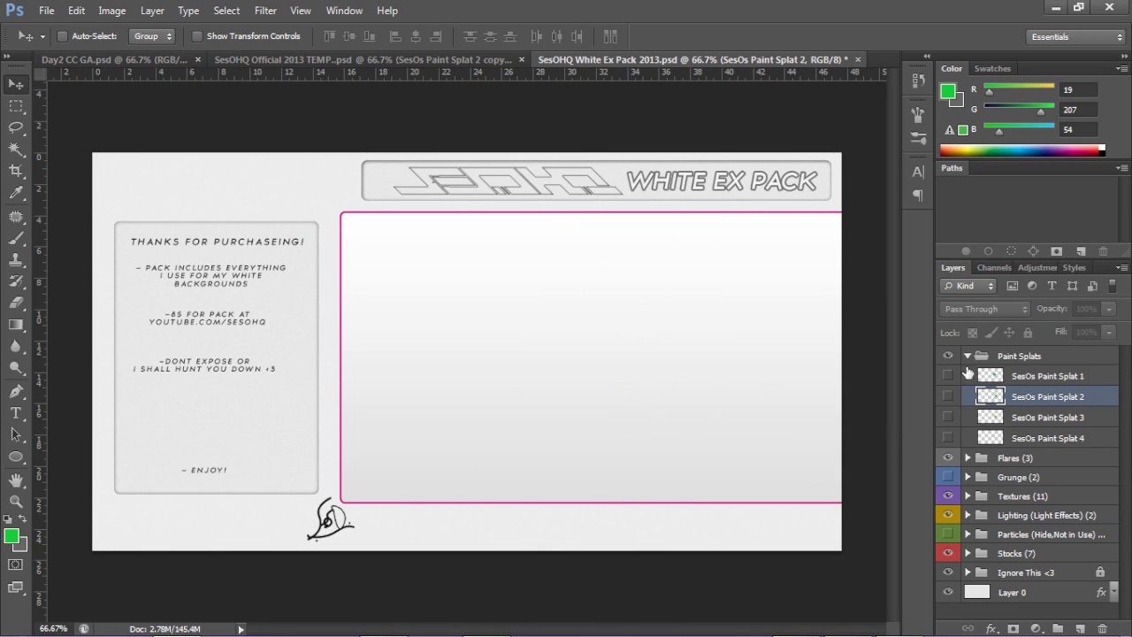
Copy SesOs Grunge 1 into the template below the sphere layer and duplicate it three times to cover the banner on both sides
left_click(968, 394)
left_click(947, 414)
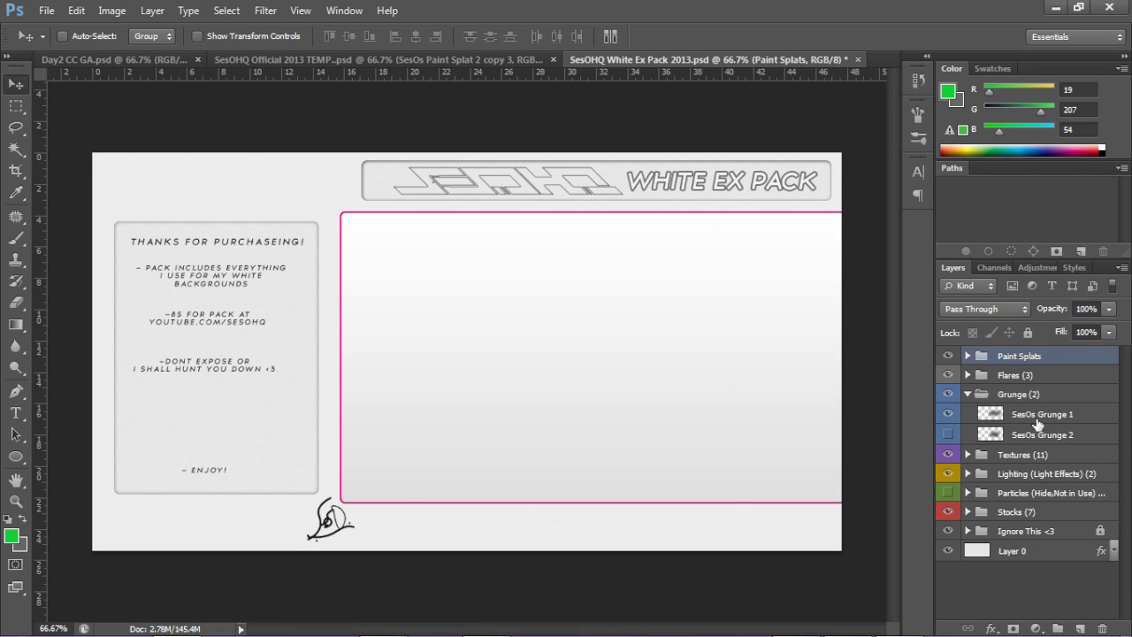
left_click(1039, 416)
left_click_drag(373, 105, 248, 282)
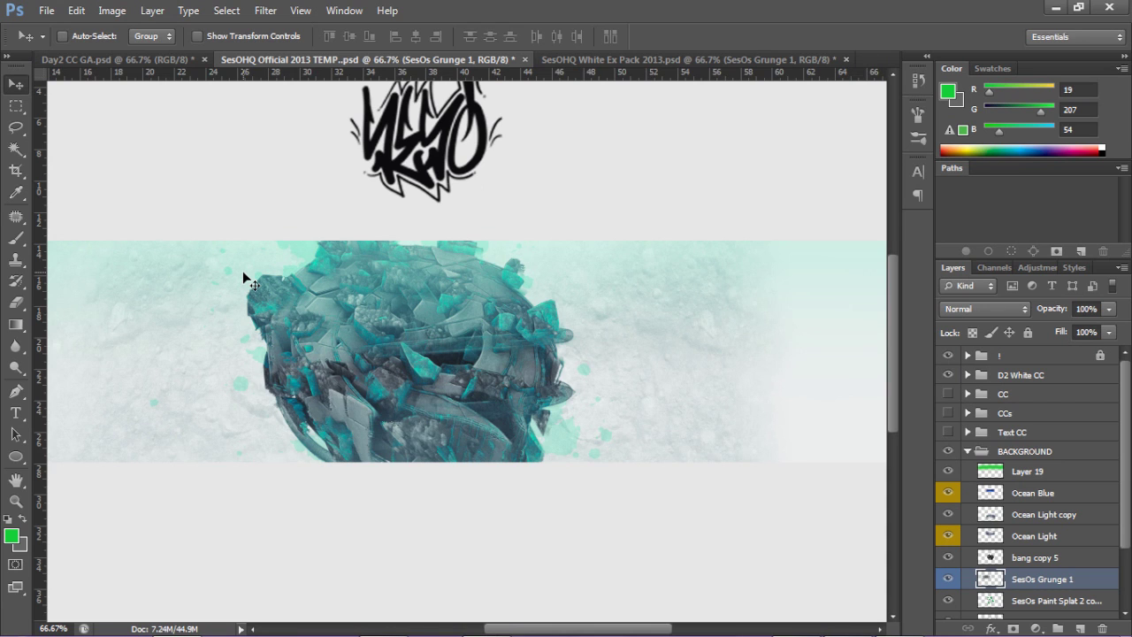
key("ctrl+minus")
left_click_drag(255, 321, 259, 309)
left_click_drag(260, 411, 537, 308)
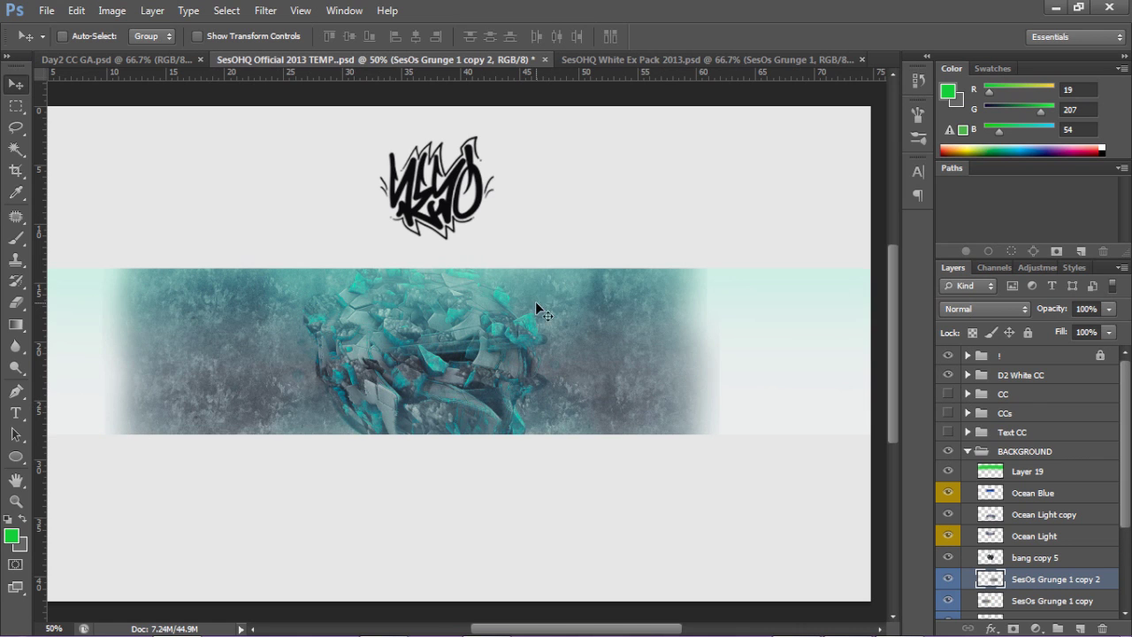
Merge the grunge layers and lower the merged layer's opacity to 15%
scroll(1053, 482, "down", 2)
left_click(1039, 568, "shift")
key("ctrl+e")
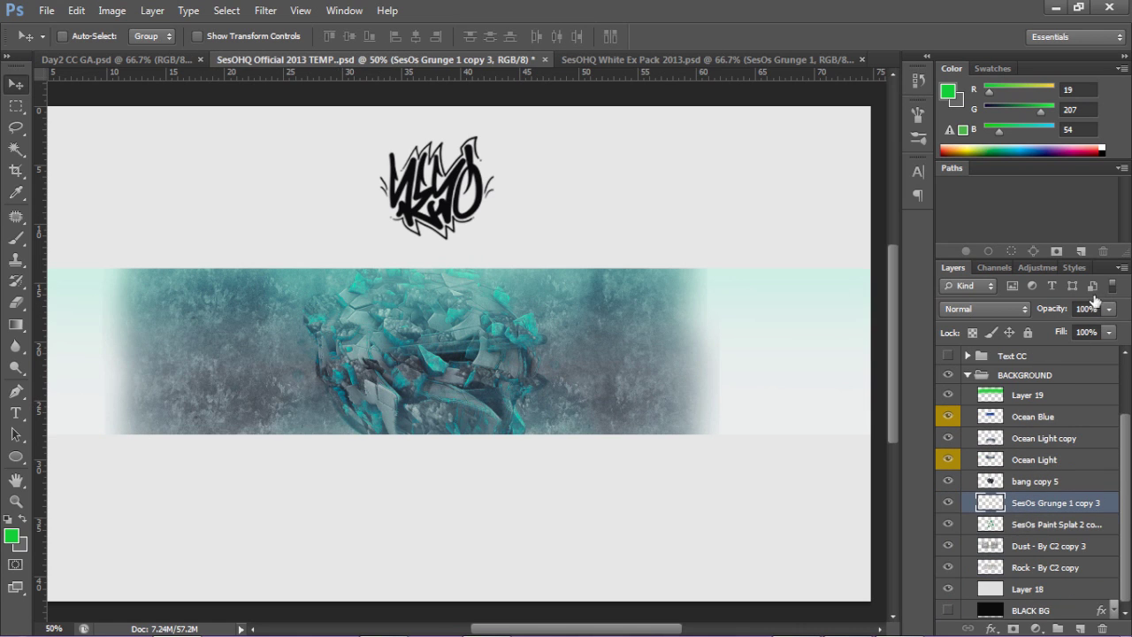
left_click(1109, 309)
left_click_drag(1044, 330, 1037, 330)
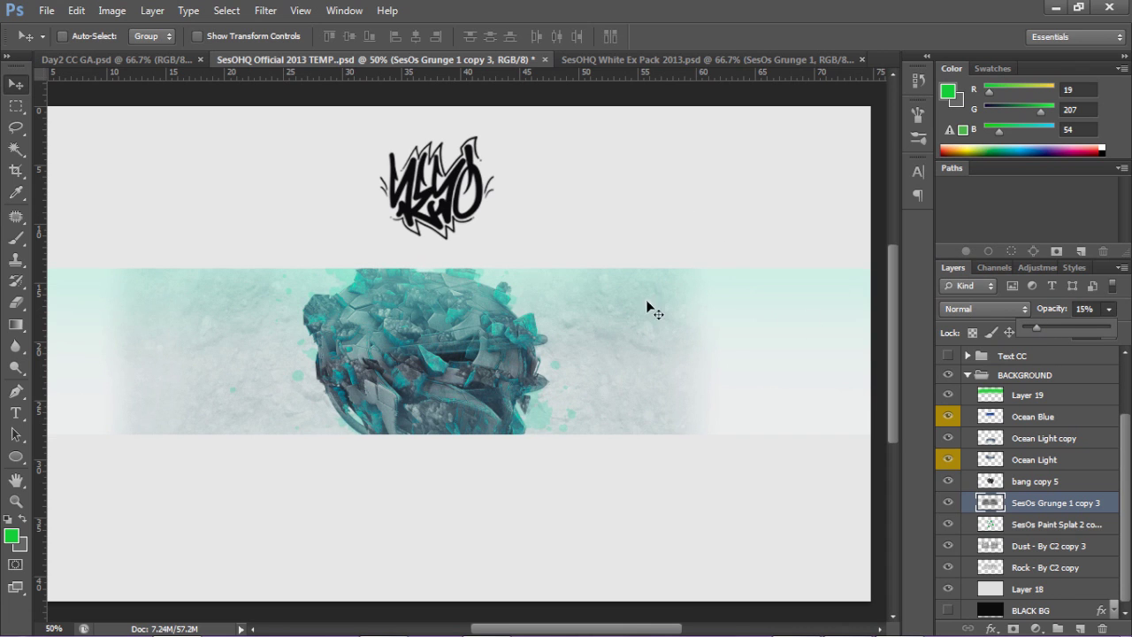
Hide SesOs Grunge 1 in the White Ex Pack document and collapse the Grunge group
left_click(687, 59)
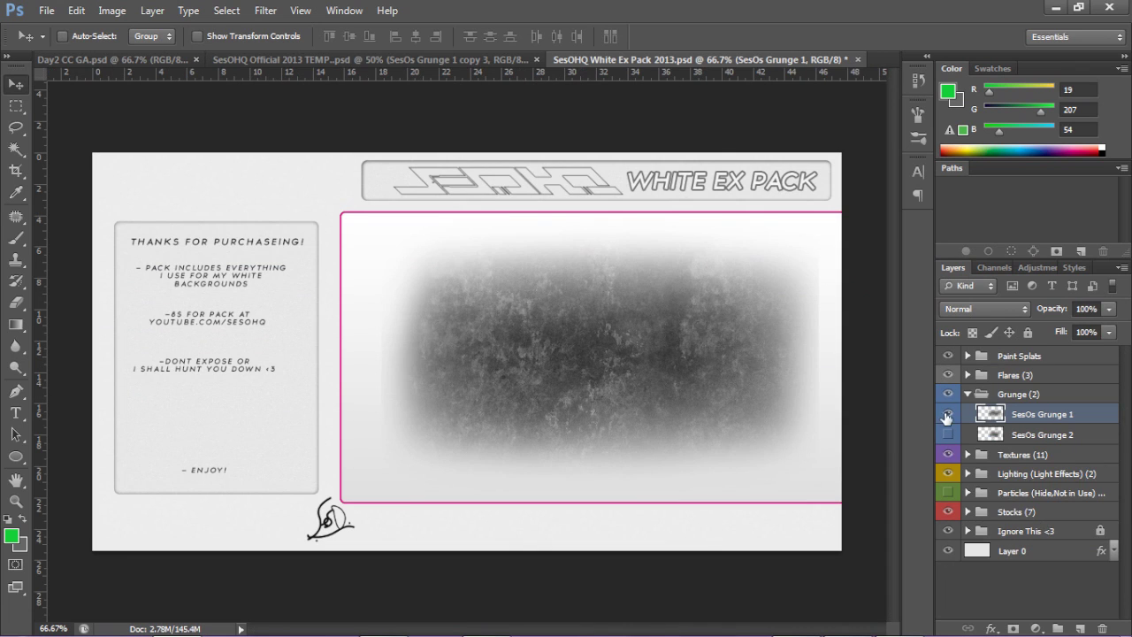
left_click(946, 417)
left_click(967, 394)
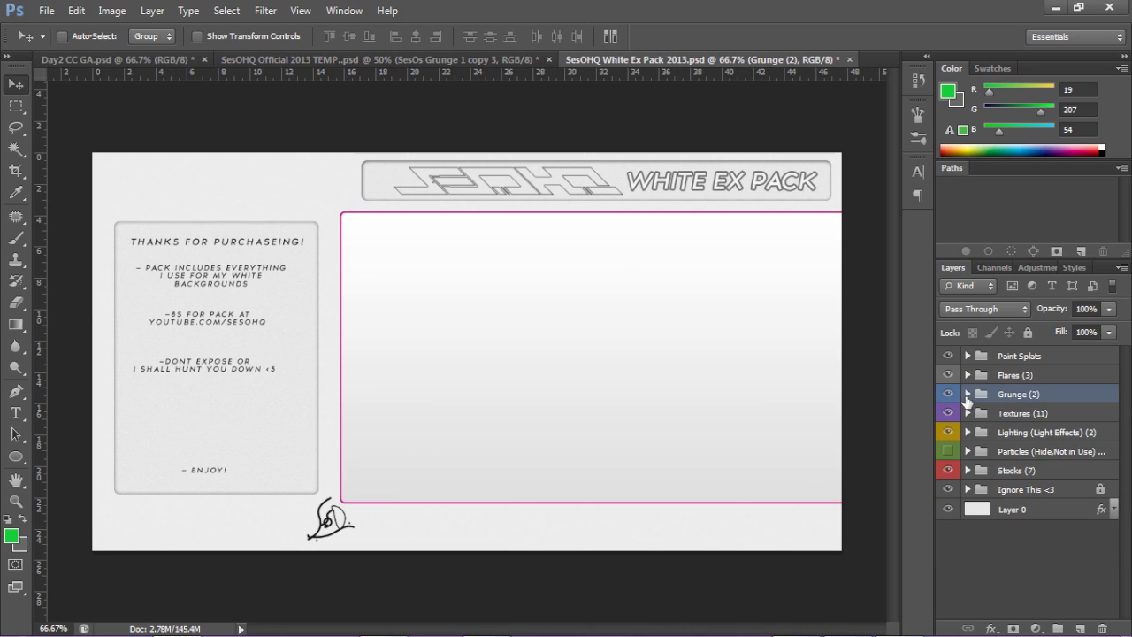
Preview layers in the White Ex Pack's Particles group and copy SesOs Particles 8 into the template
left_click(969, 452)
scroll(969, 461, "down", 4)
left_click(951, 459)
left_click(947, 458)
left_click(943, 538)
left_click(944, 539)
left_click_drag(472, 123, 413, 343)
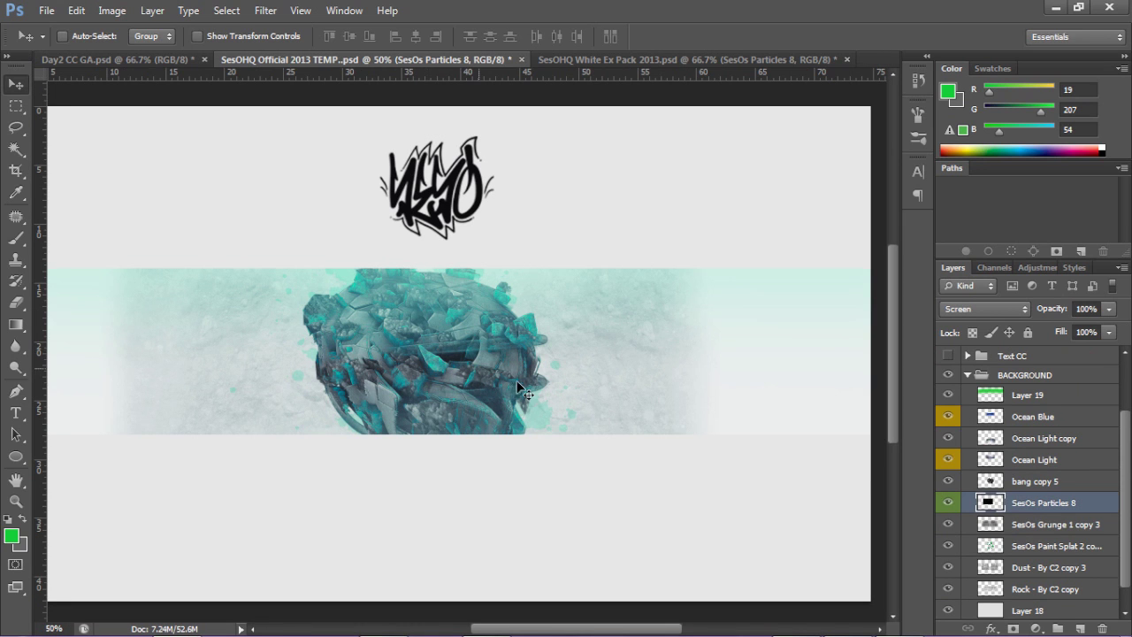
Move the SesOs Particles 8 layer above the green tint layer and shift it to the right over the sphere
left_click_drag(1026, 504, 1009, 387)
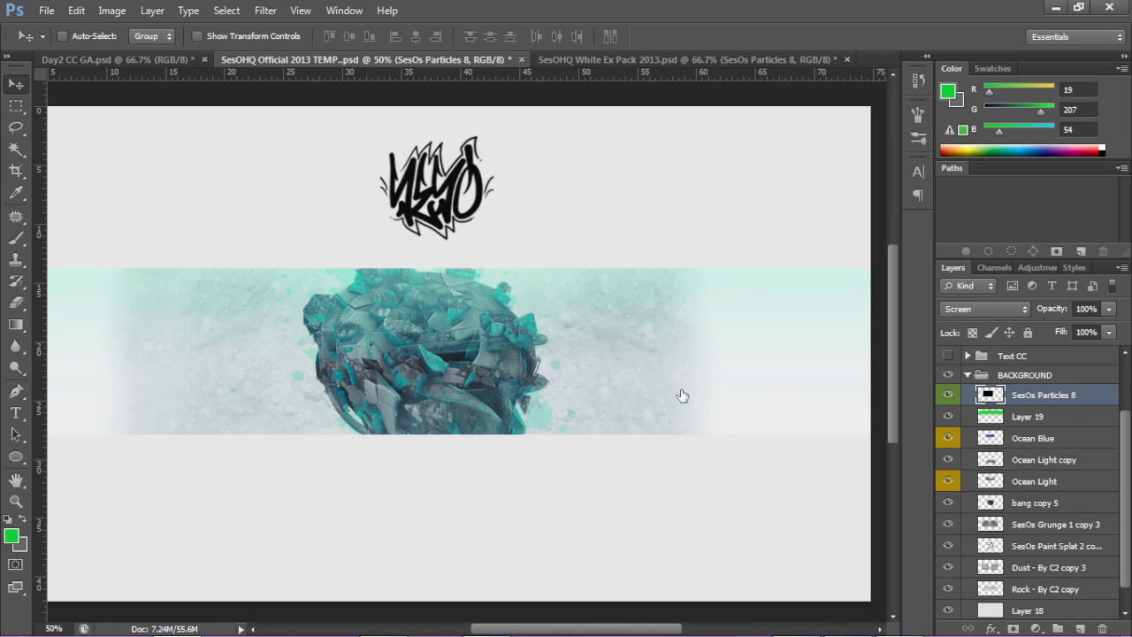
left_click_drag(503, 395, 551, 399)
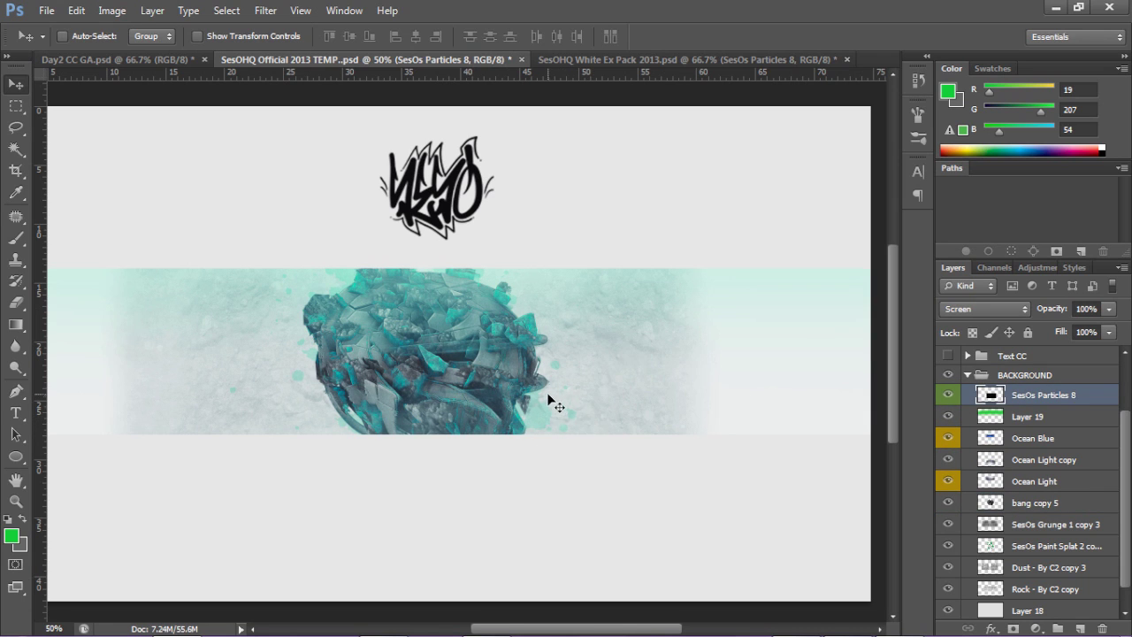
Hide SesOs Particles 8 in the White Ex Pack and preview other particle layers, leaving SesOs Particles 10 shown
left_click(630, 60)
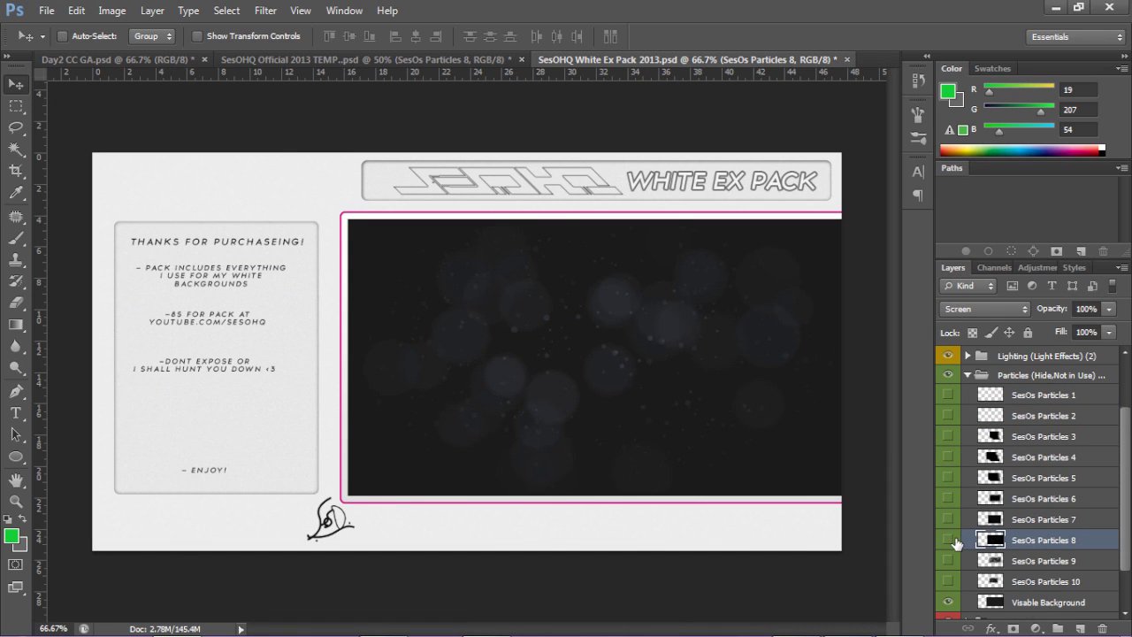
left_click(952, 540)
left_click(948, 519)
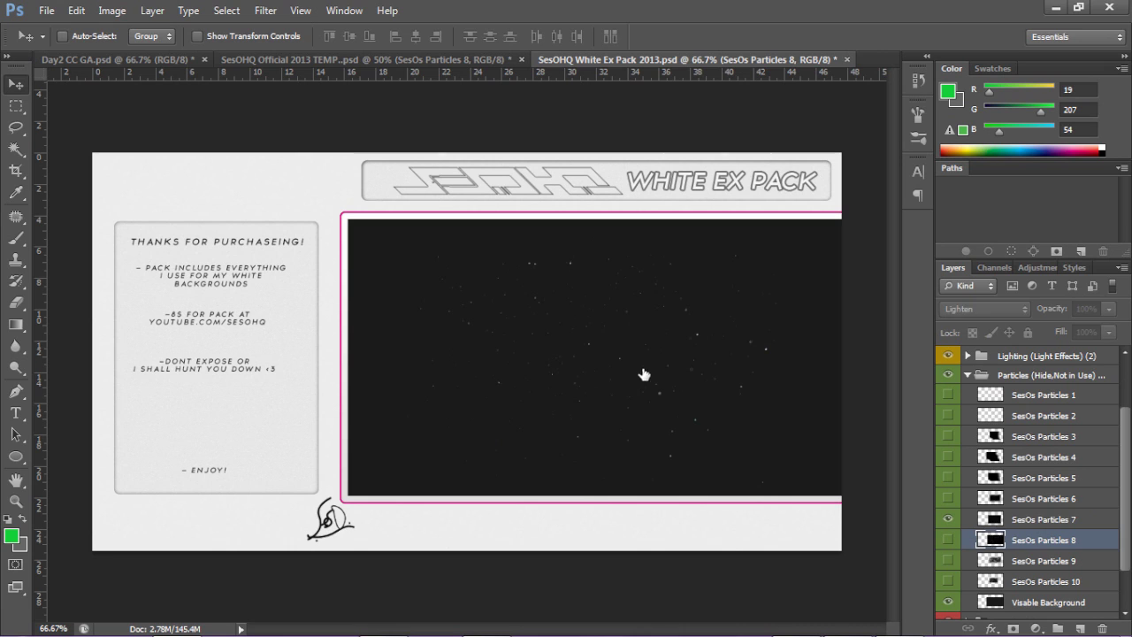
left_click(645, 374, "ctrl")
left_click(945, 517)
left_click(947, 513)
left_click(947, 513)
left_click(950, 581)
Cover the template's banner with eight copies of SesOs Particles 10 above the other layers, and merge them into one layer
left_click_drag(595, 274, 583, 301)
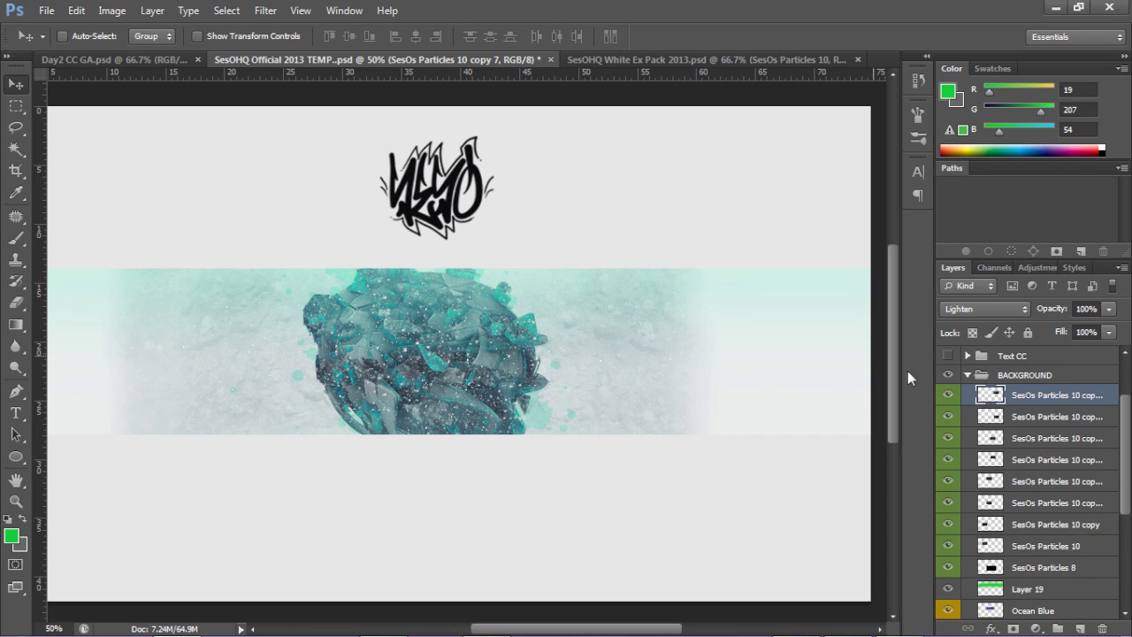
left_click(1039, 546, "shift")
key("ctrl+e")
Lower the merged particle layer's opacity to 30% and compare Screen with Lighten blending, keeping Lighten
left_click(991, 314)
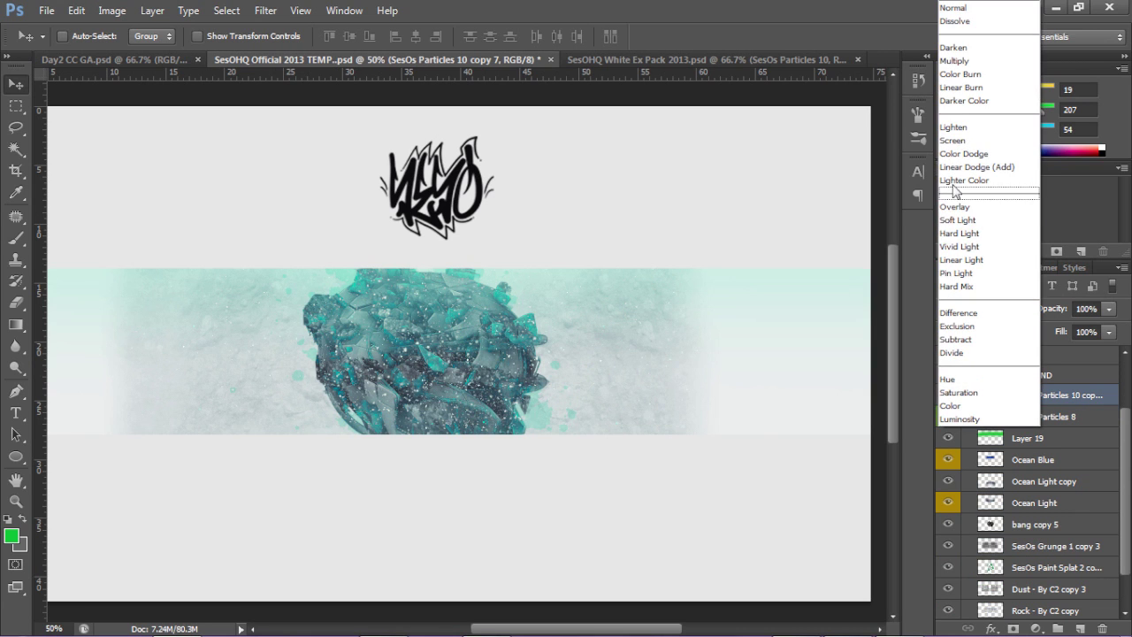
left_click(965, 148)
left_click(1109, 312)
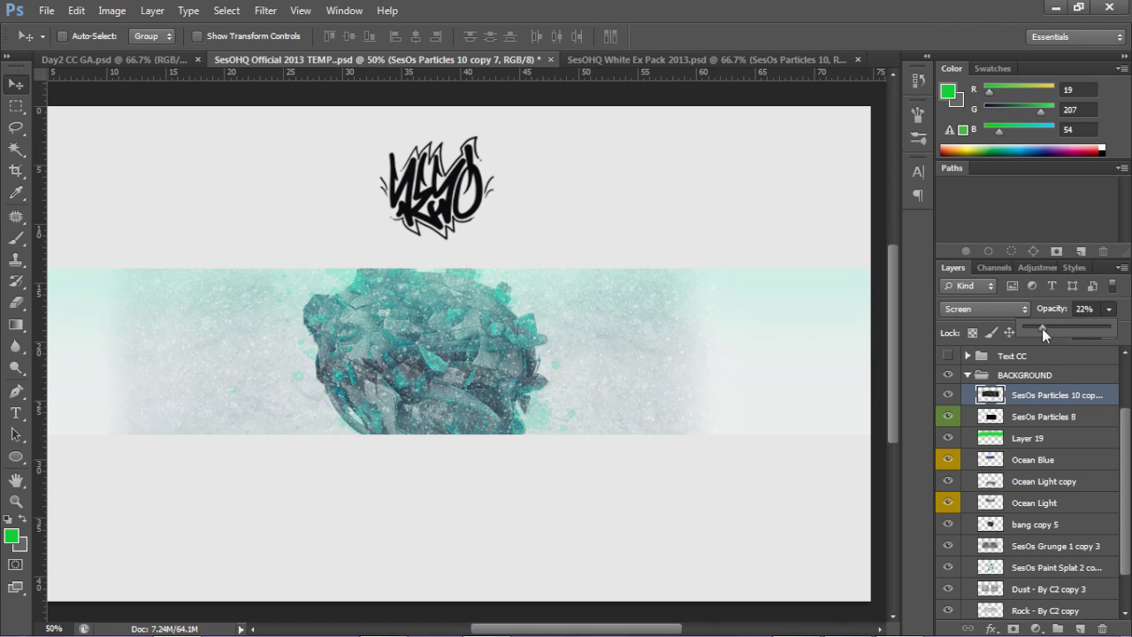
left_click_drag(1042, 328, 1050, 332)
left_click(994, 314)
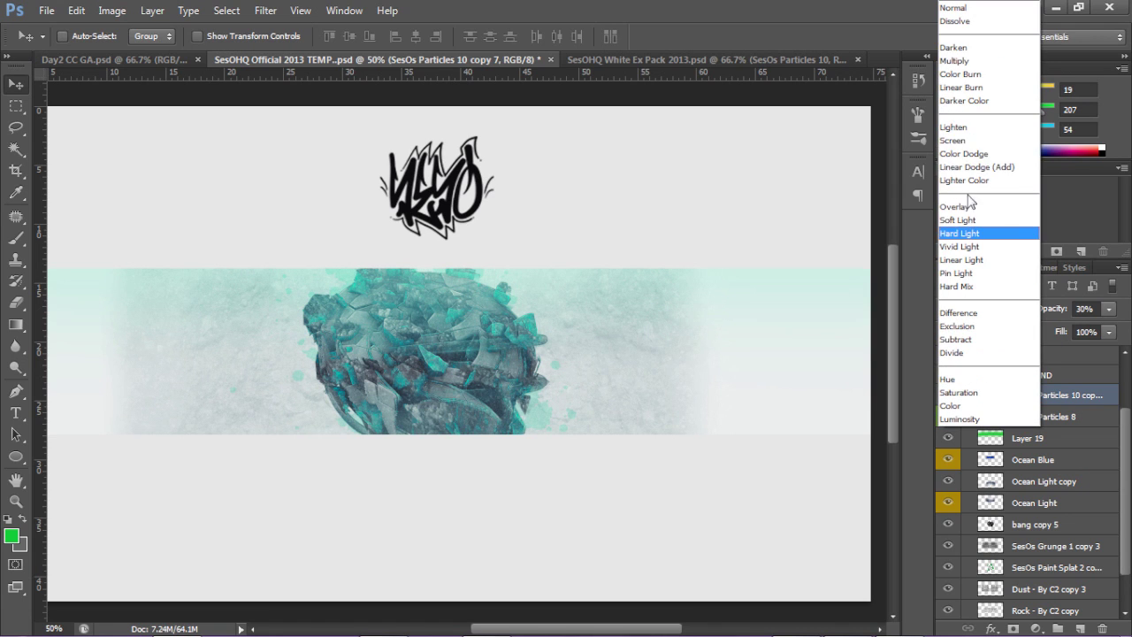
left_click(962, 128)
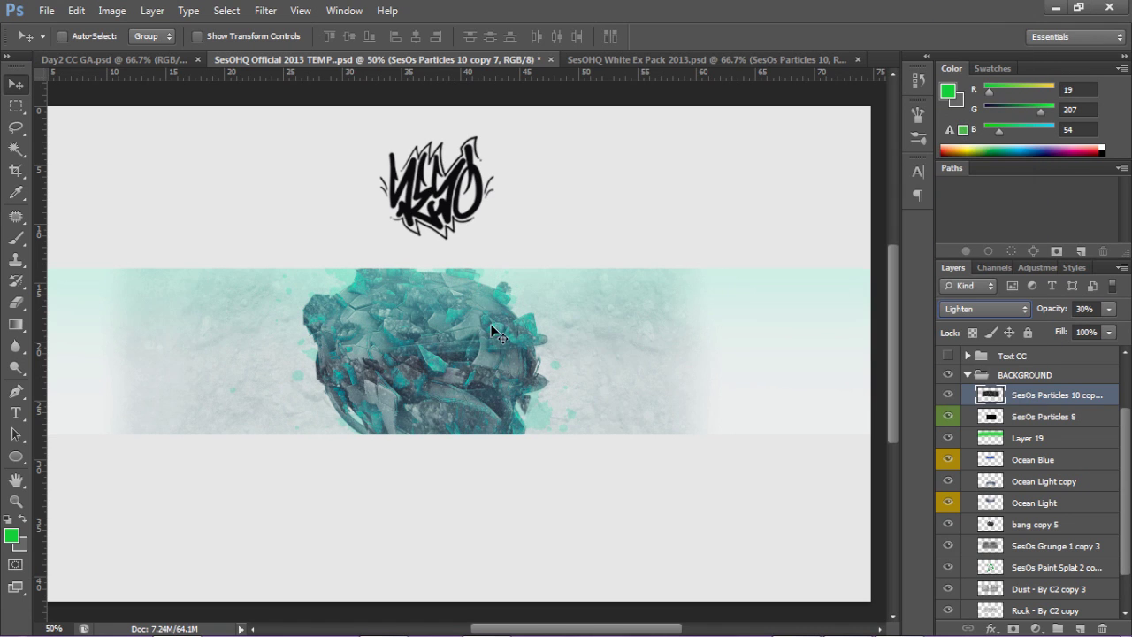
Try 58% opacity on the merged particle layer, keep it at 30%, and lower its fill to 75%
left_click(1109, 309)
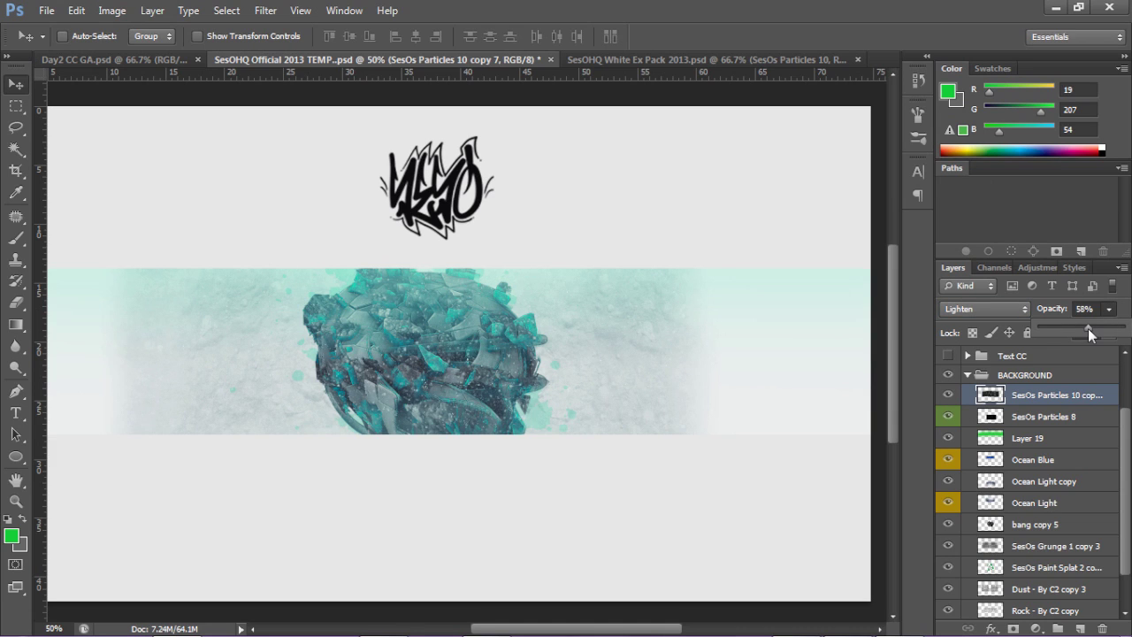
left_click(597, 348)
left_click_drag(597, 346, 601, 348)
left_click(1109, 333)
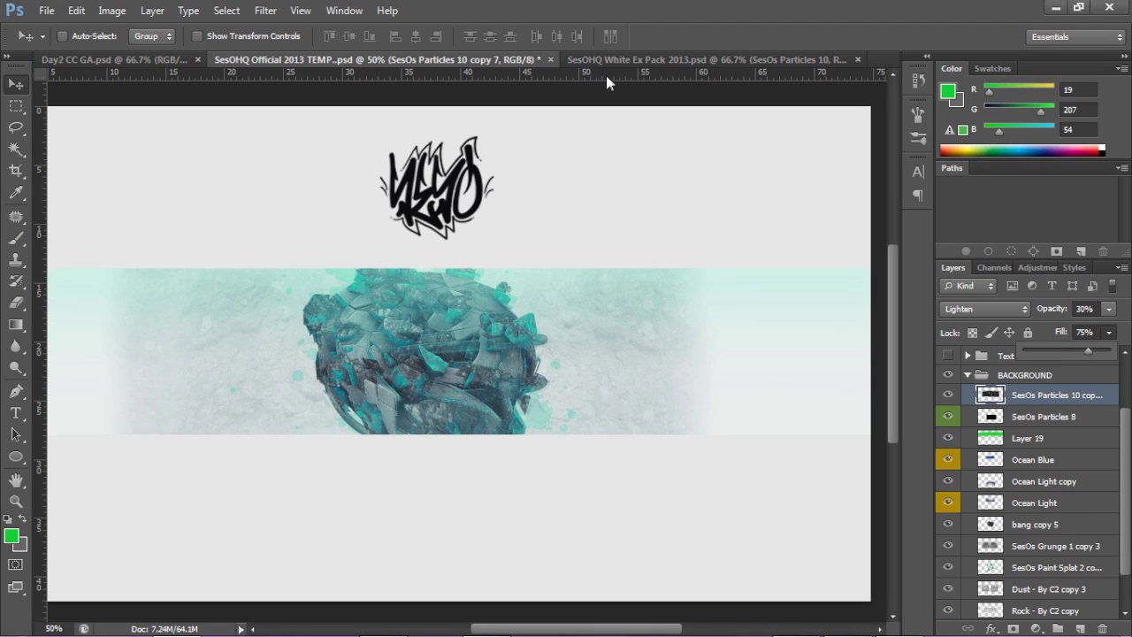
left_click_drag(1089, 352, 1087, 352)
Hide SesOs Particles 10 in the White Ex Pack document and collapse the Particles group
left_click(708, 58)
left_click(708, 58)
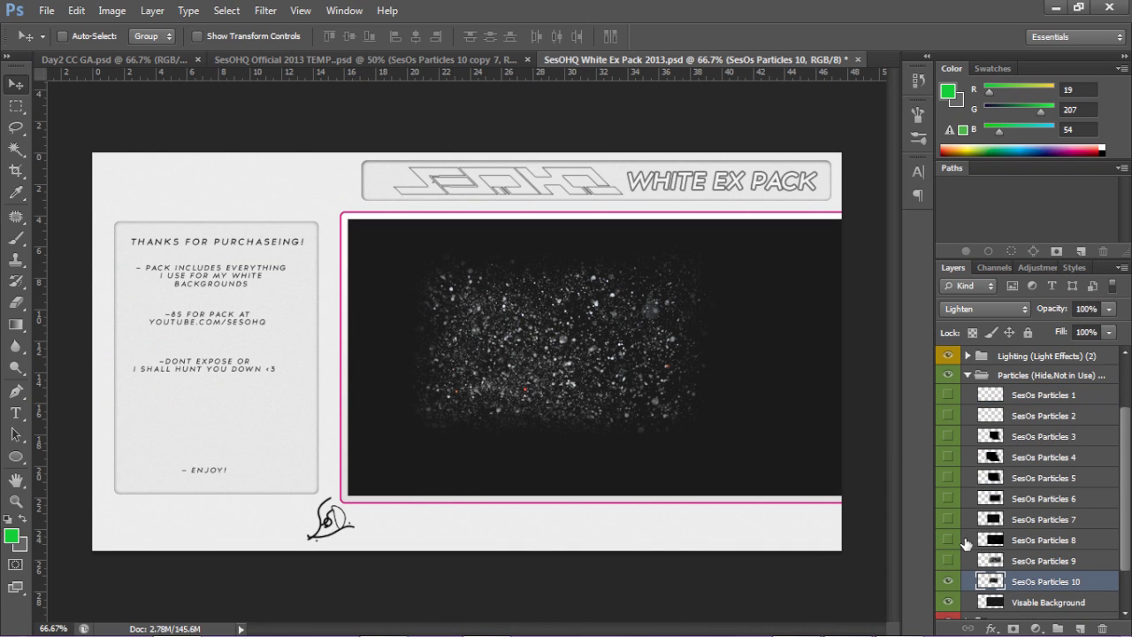
left_click(948, 584)
left_click(968, 375)
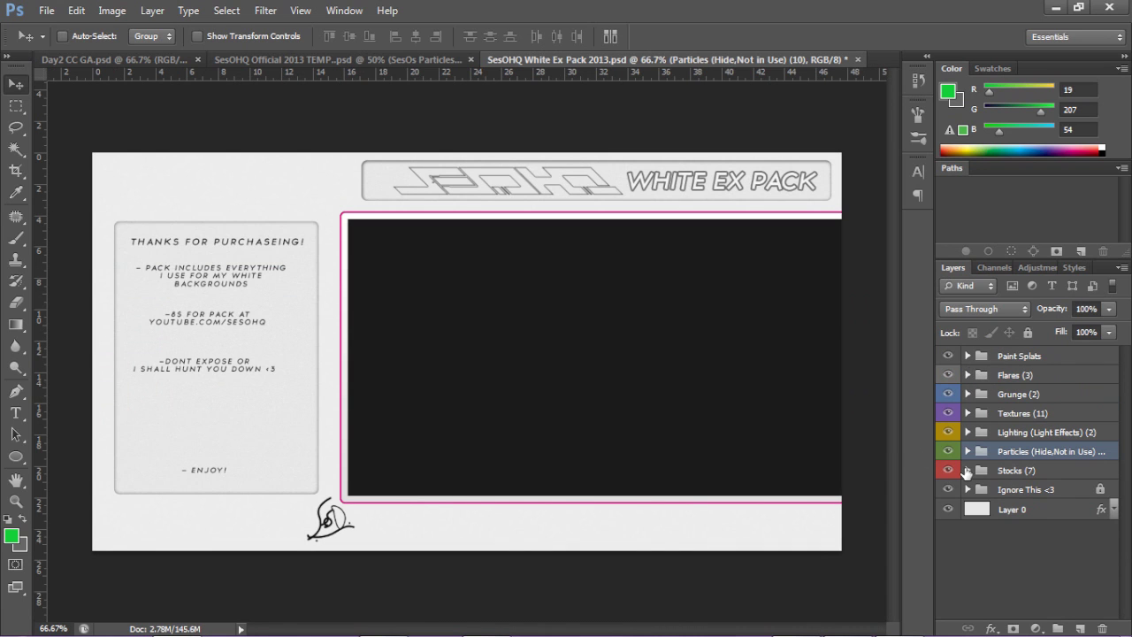
Hide the Particles group and preview SesOs Stocks 2 to 5 one at a time in the Stocks group
left_click(968, 471)
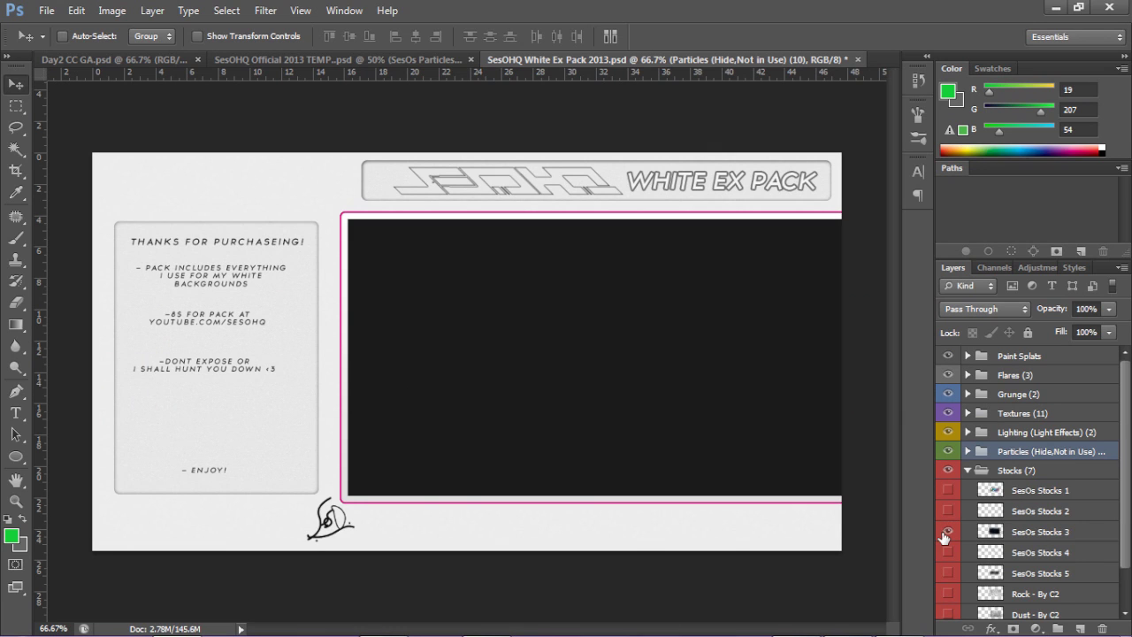
scroll(945, 505, "down", 2)
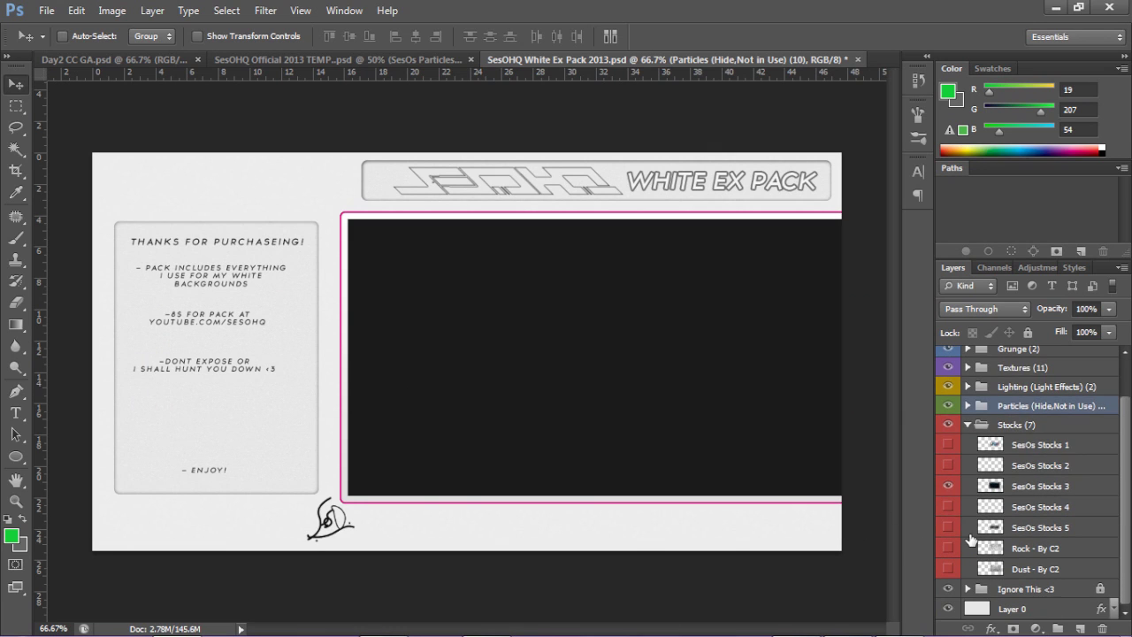
left_click(947, 487)
left_click(947, 405)
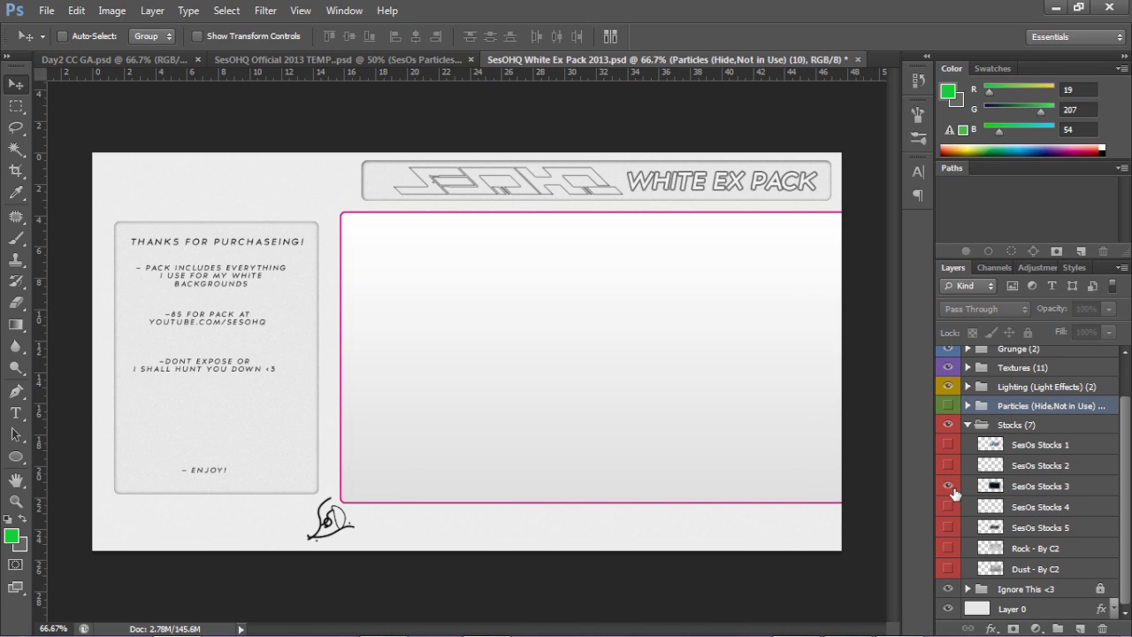
left_click(948, 487)
left_click(948, 528)
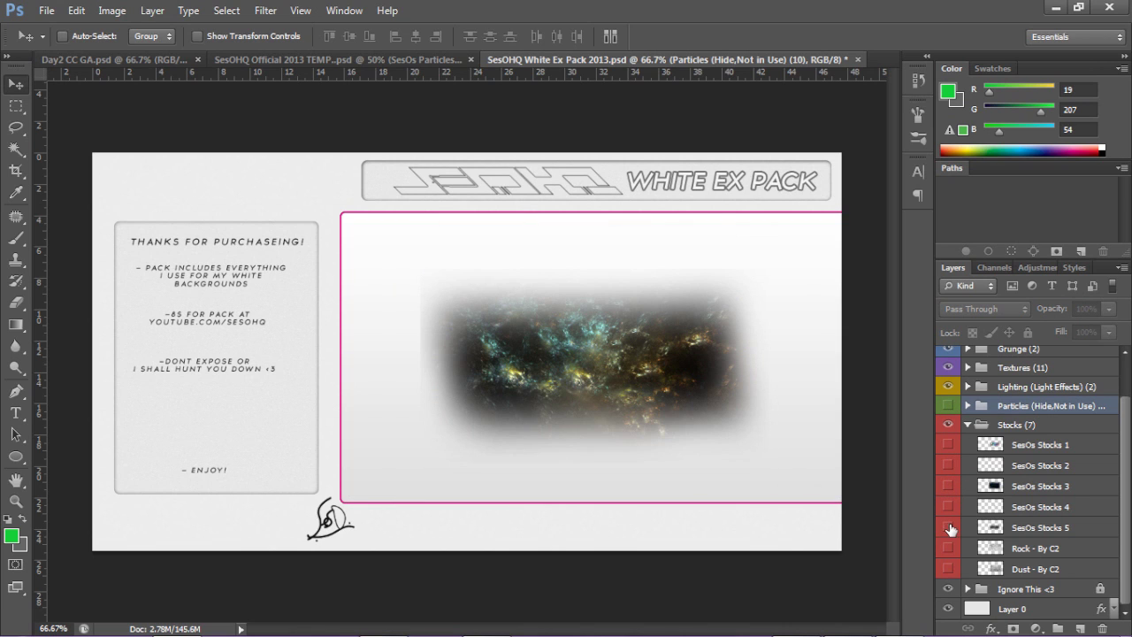
left_click(947, 510)
left_click(949, 530)
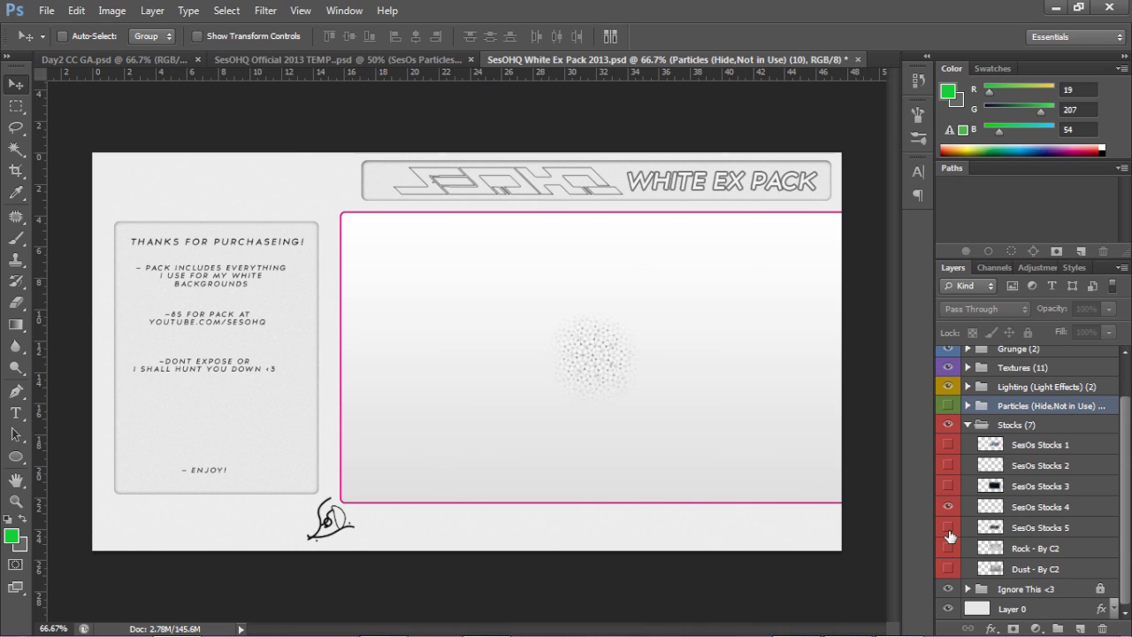
left_click(948, 506)
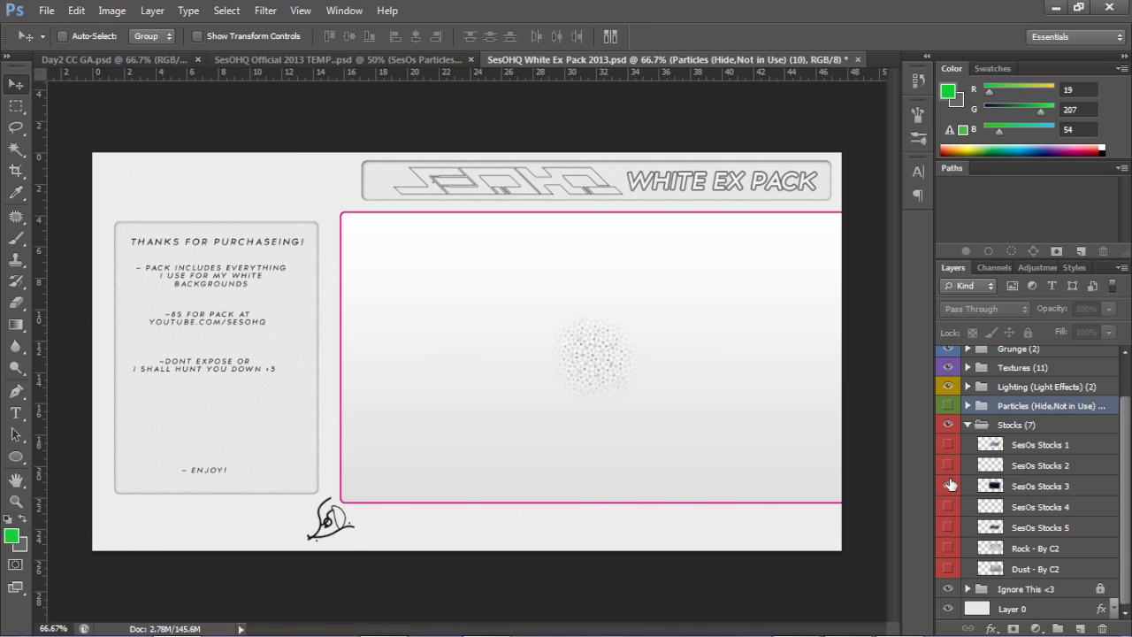
left_click(948, 486)
left_click(949, 465)
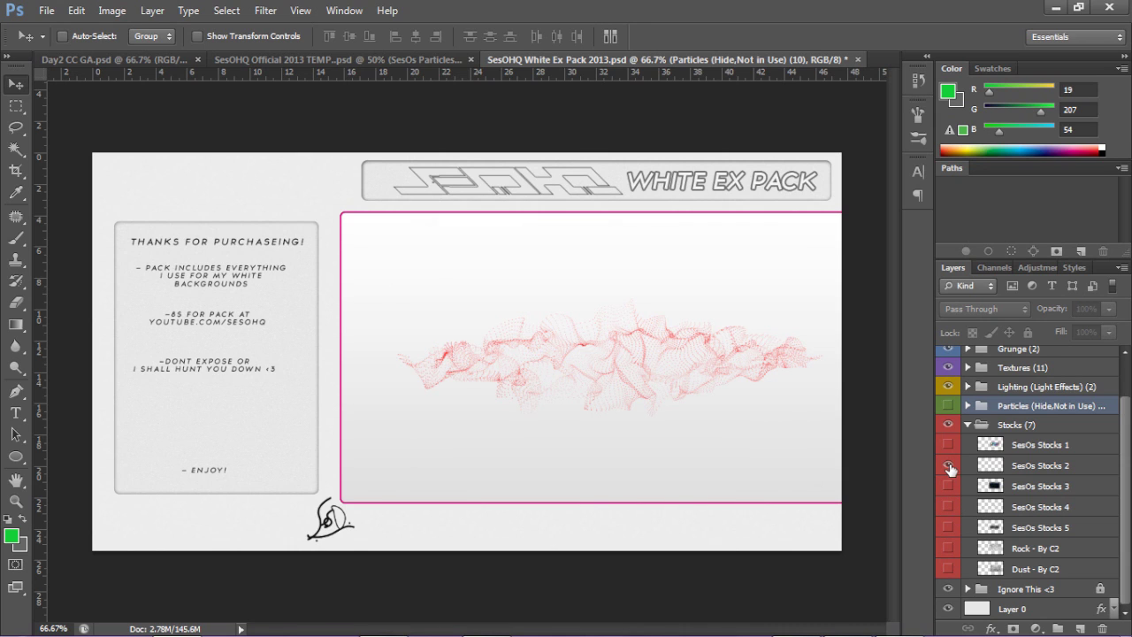
Copy SesOs Stocks 3 into the SesOHQ template, over the banner's left half and beneath the bang copy 5 sphere layer
left_click_drag(634, 416, 316, 394)
left_click_drag(972, 440, 1031, 488)
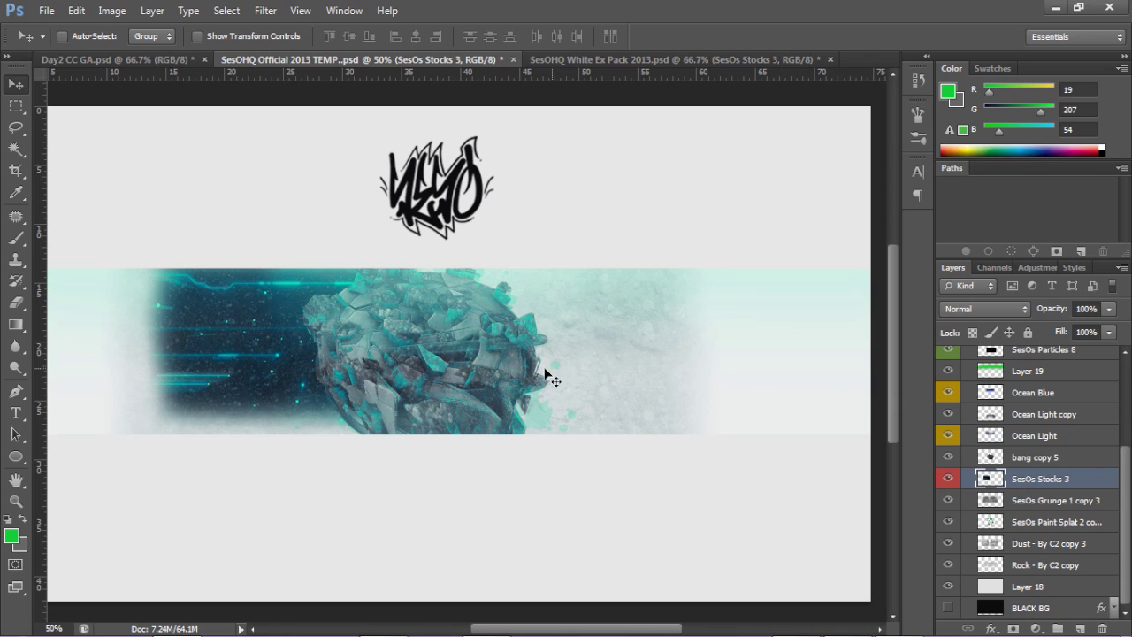
scroll(1049, 470, "up", 3)
scroll(1049, 470, "down", 2)
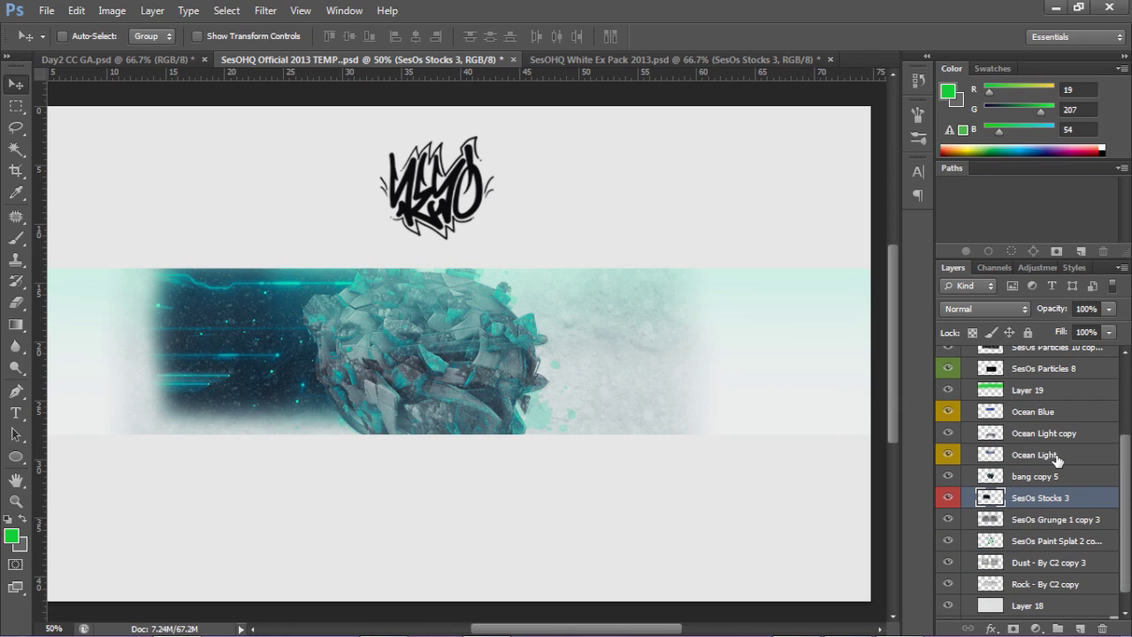
Duplicate SesOs Stocks 3 onto the banner's right half and merge the two copies into one layer
left_click_drag(343, 368, 601, 379)
left_click(1023, 523, "shift")
key("ctrl+e")
Try Lighten blending on the merged stock layer, settle on Screen, and lower its opacity to 21%
left_click(985, 309)
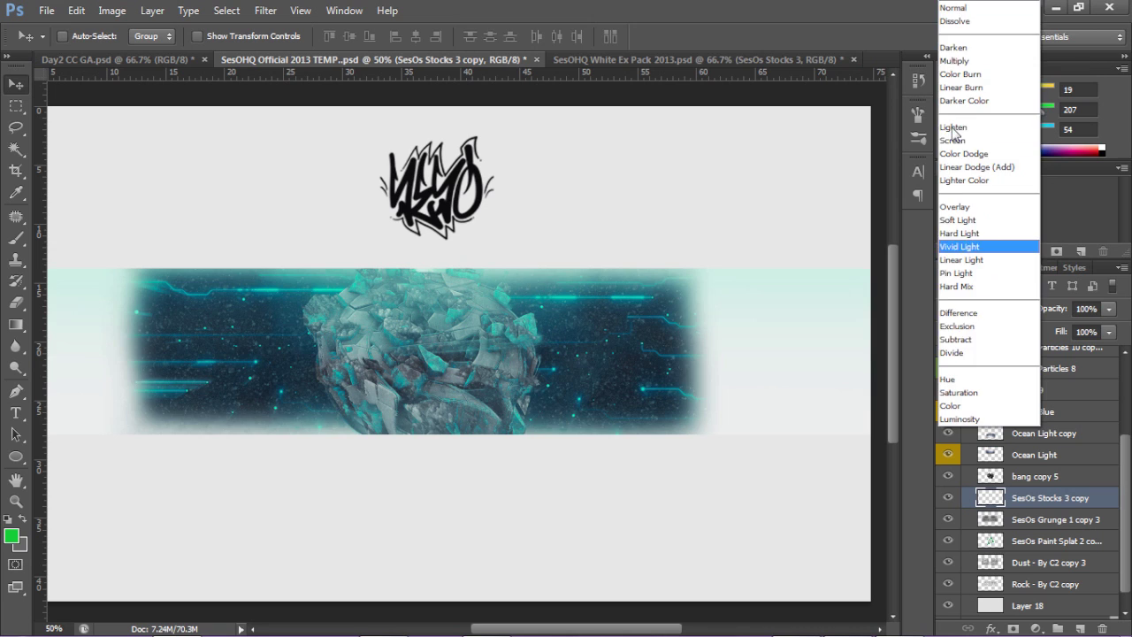
left_click(955, 130)
left_click(1109, 308)
left_click(1008, 305)
left_click(1007, 309)
left_click(964, 140)
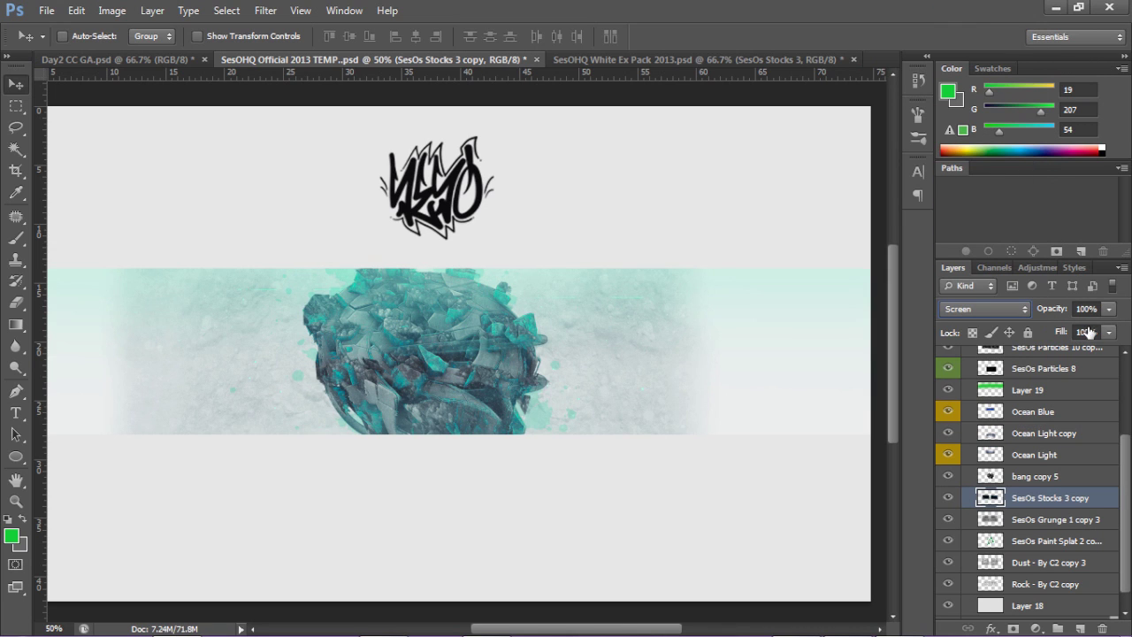
left_click(1109, 331)
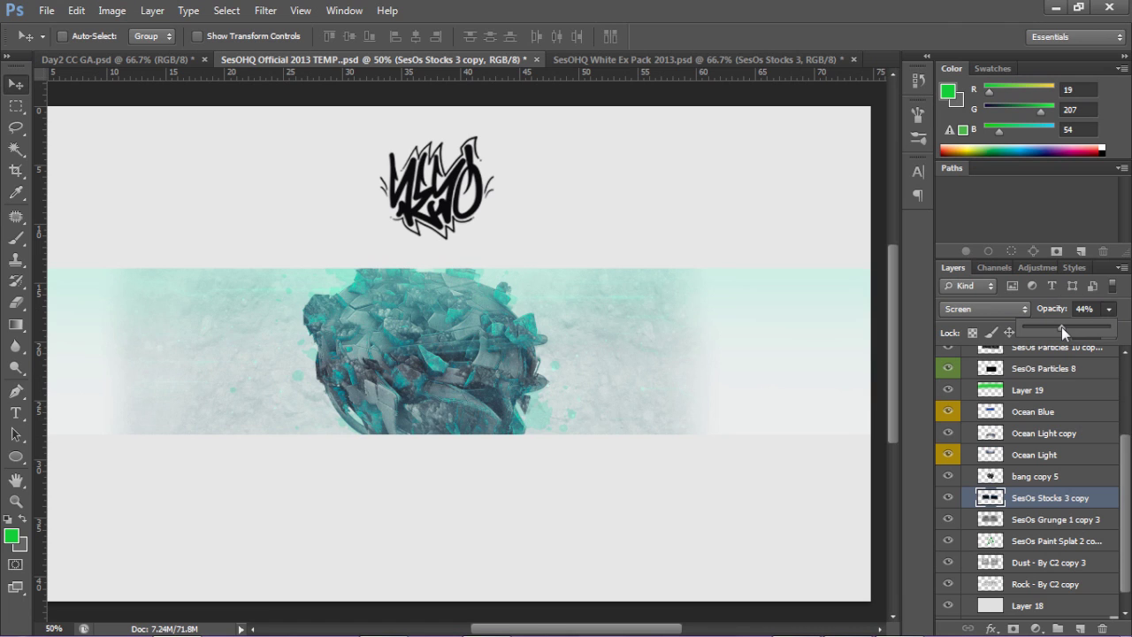
left_click_drag(1051, 328, 1041, 328)
Hide SesOs Stocks 3 in the White Ex Pack document and collapse the Stocks group
left_click(718, 58)
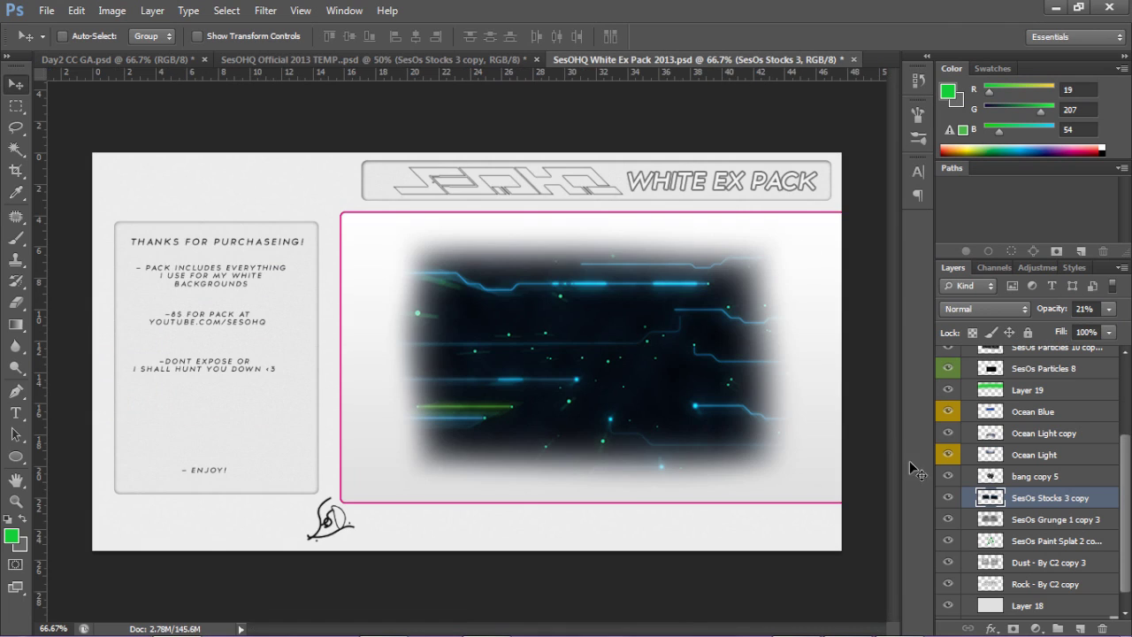
left_click(947, 485)
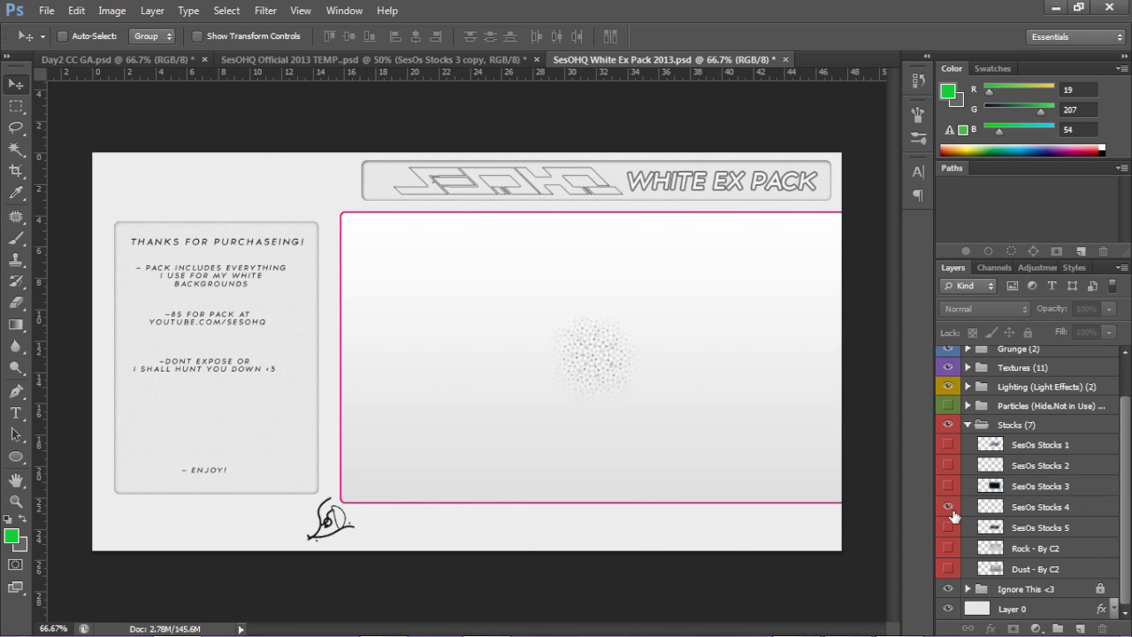
left_click(968, 425)
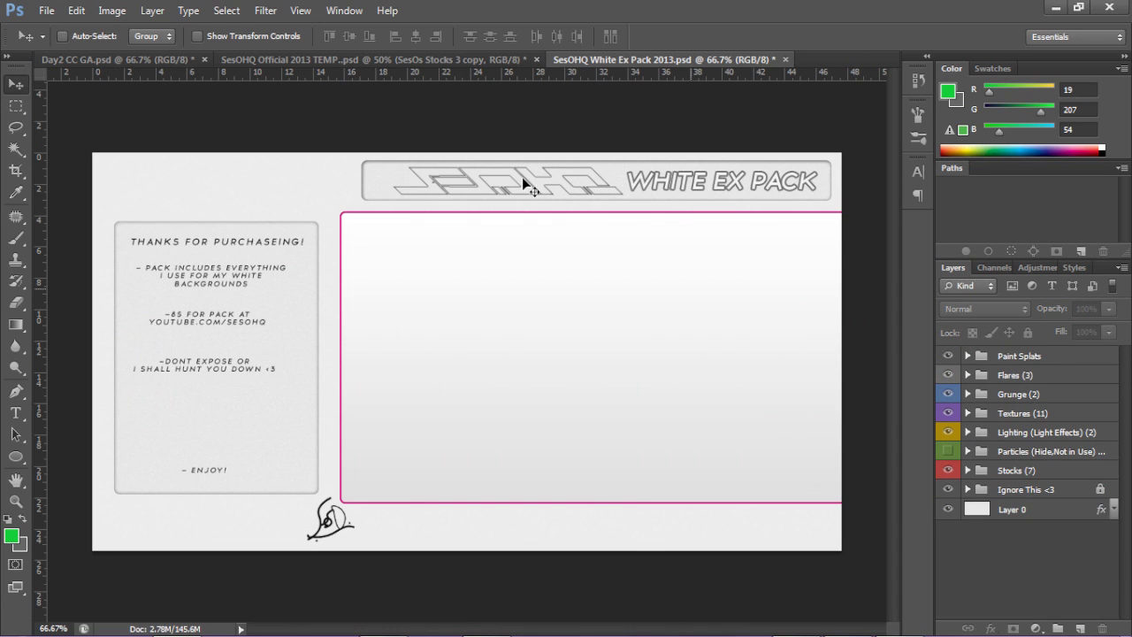
In the SesOHQ template, duplicate all BACKGROUND layers from the merged SesOs Particles 10 layer down to Layer 18, and merge the duplicates
left_click(410, 57)
left_click_drag(542, 630, 534, 629)
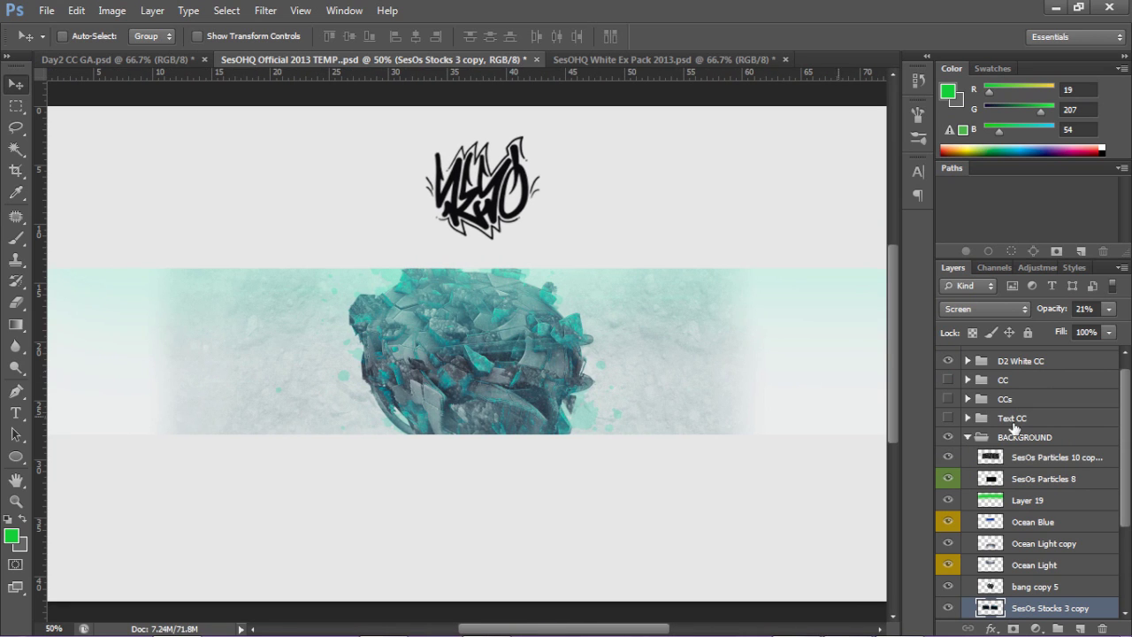
left_click(1029, 460)
scroll(1028, 477, "down", 5)
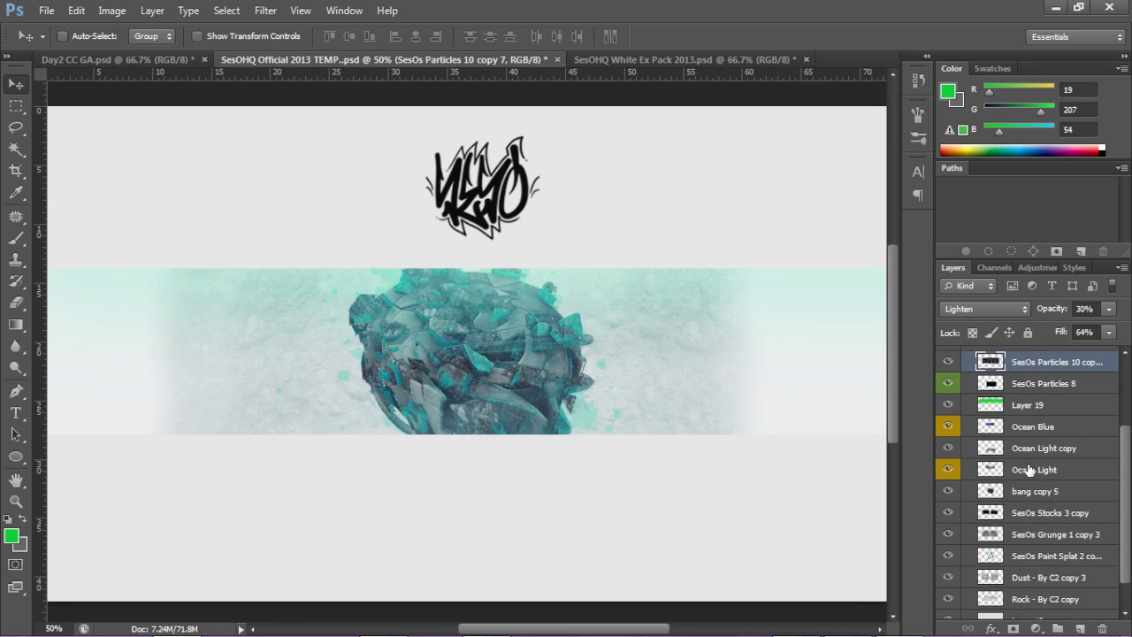
scroll(1019, 430, "up", 4)
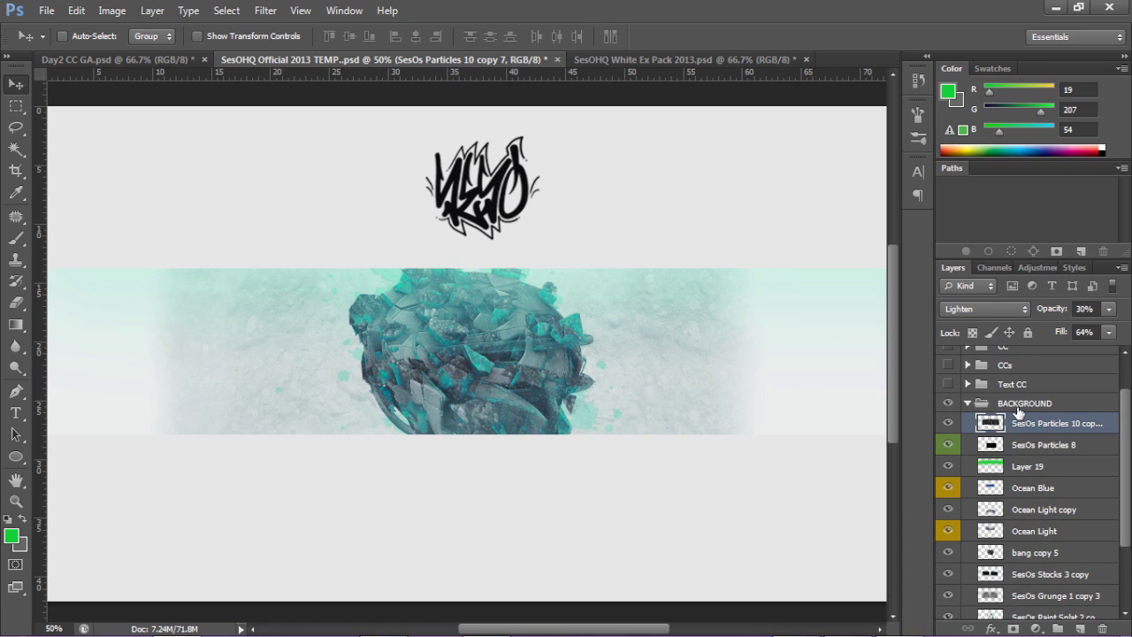
scroll(823, 433, "down", 1)
scroll(1026, 531, "down", 4)
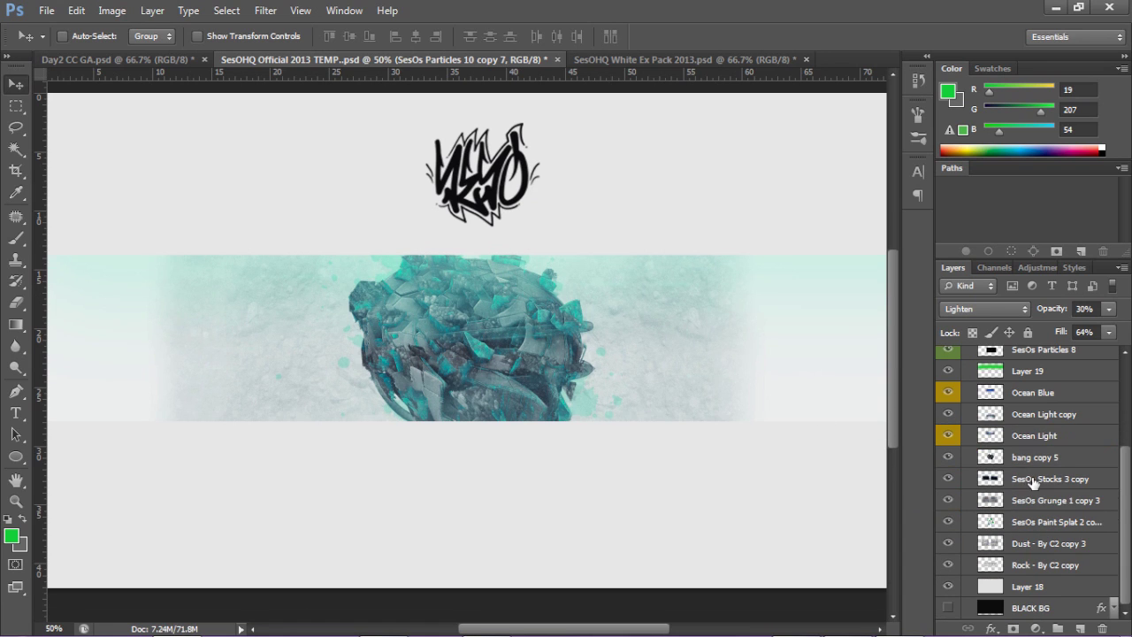
left_click(1029, 586, "shift")
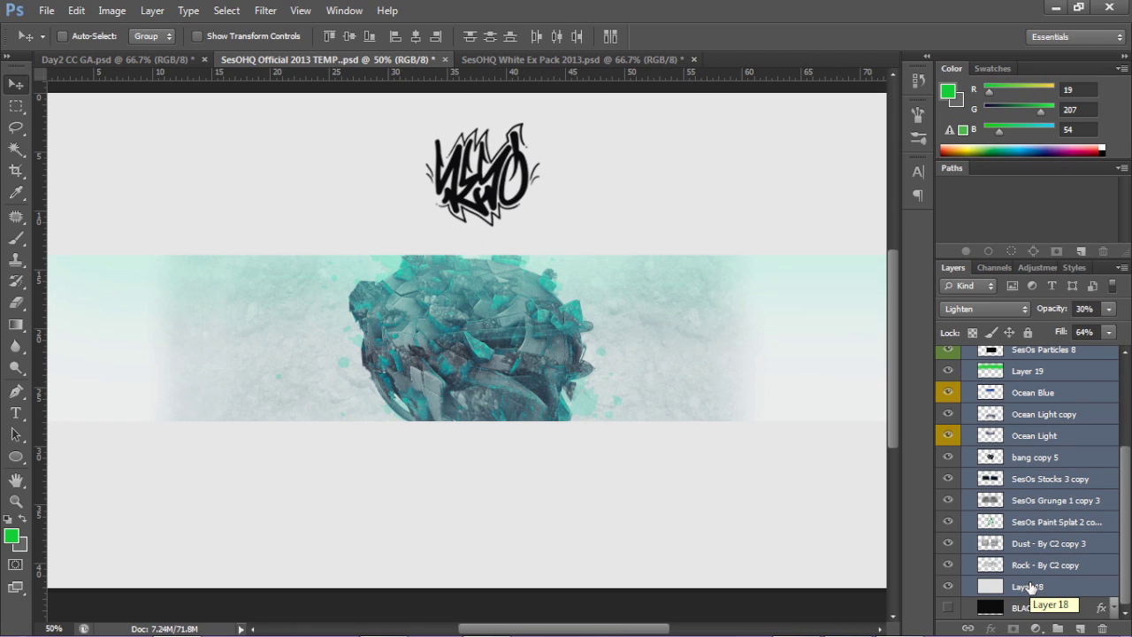
key("ctrl+j")
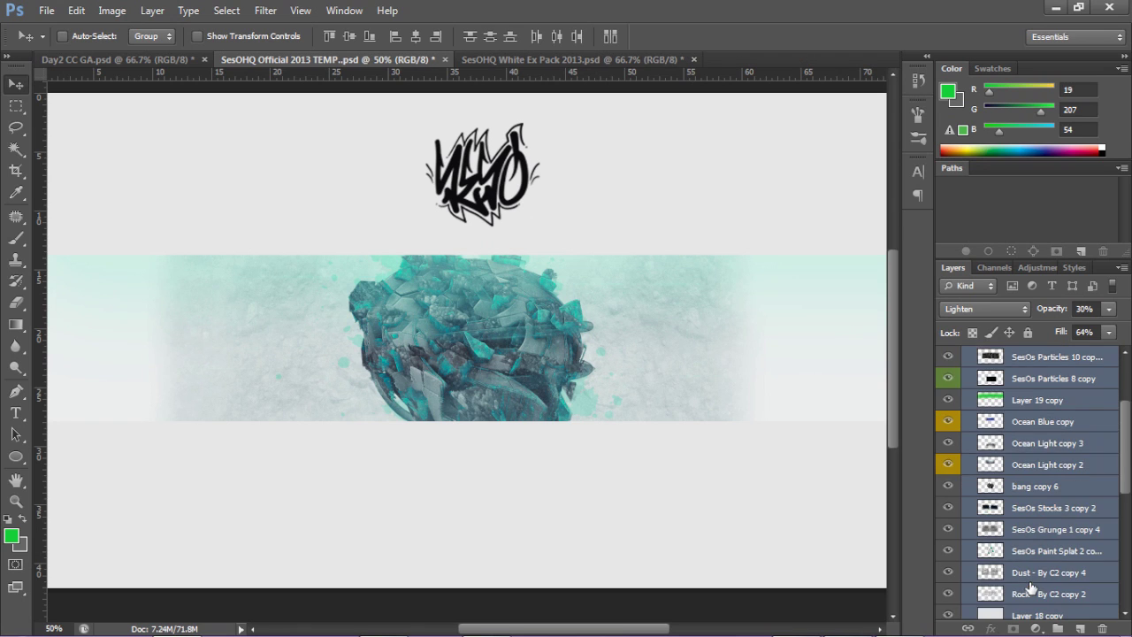
key("ctrl+e")
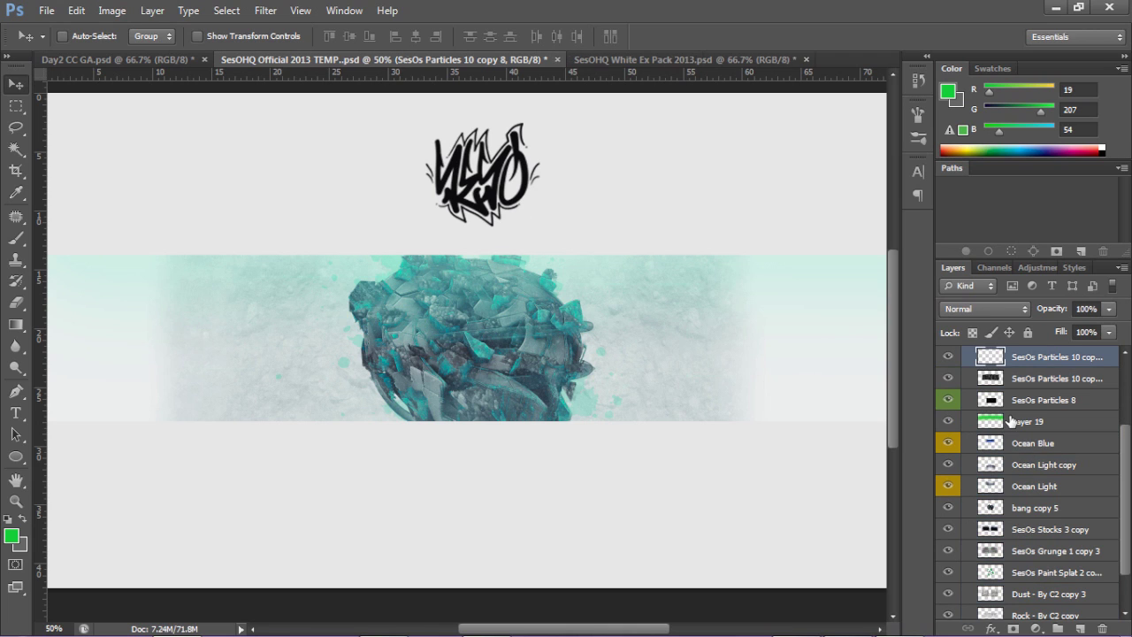
Apply a Gaussian Blur with a 2.0 pixel radius to the merged duplicate of the background
scroll(1017, 420, "up", 2)
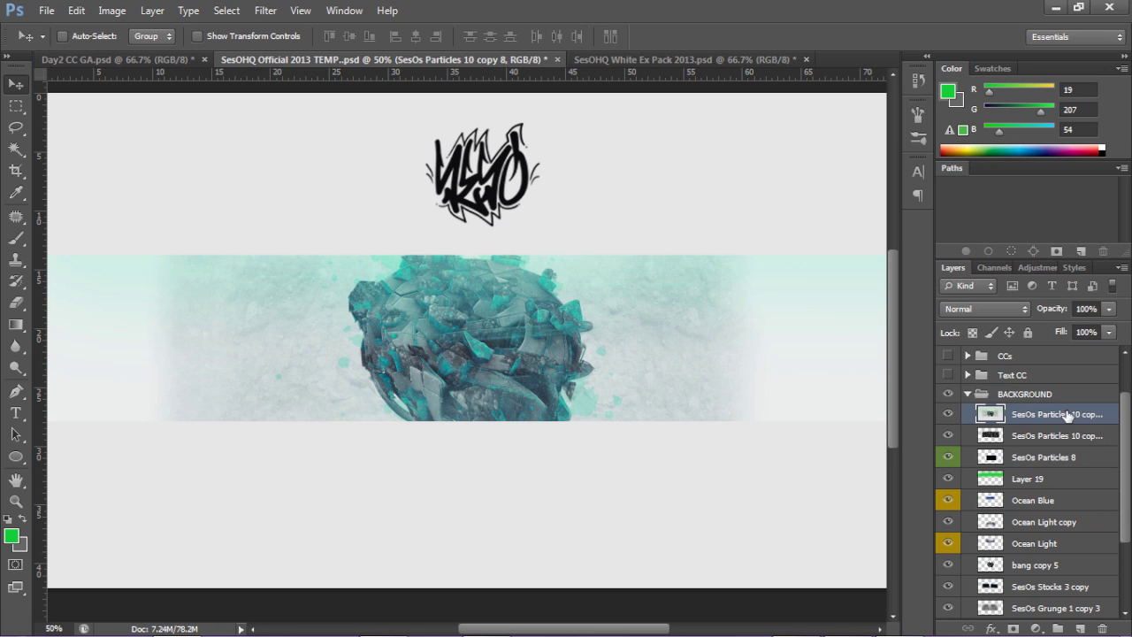
left_click(265, 11)
mouse_move(309, 182)
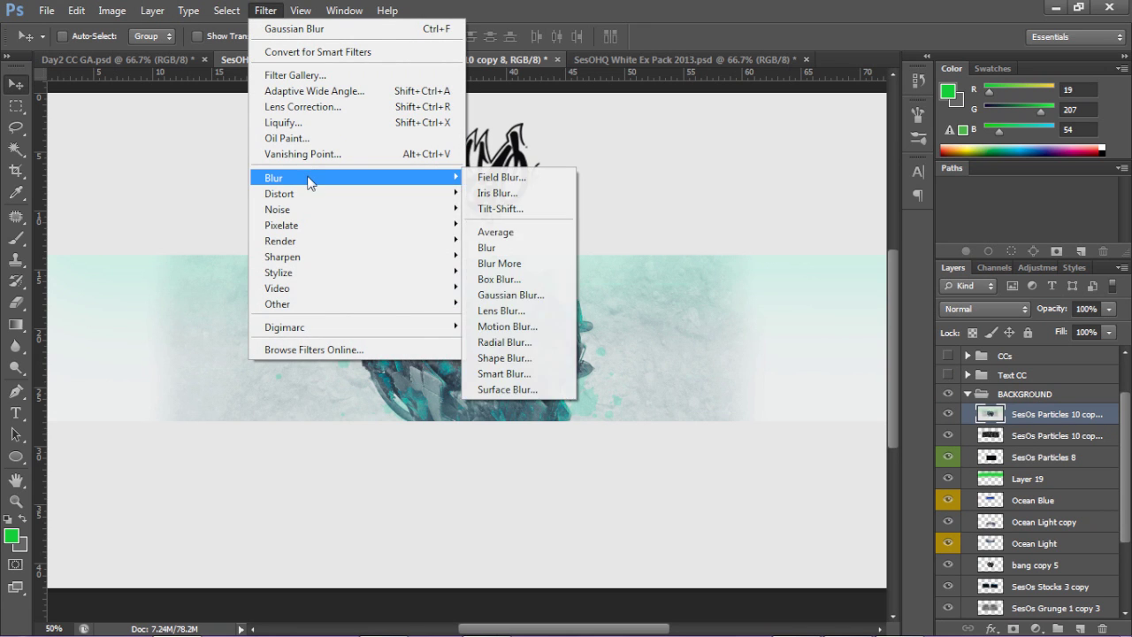
left_click(511, 295)
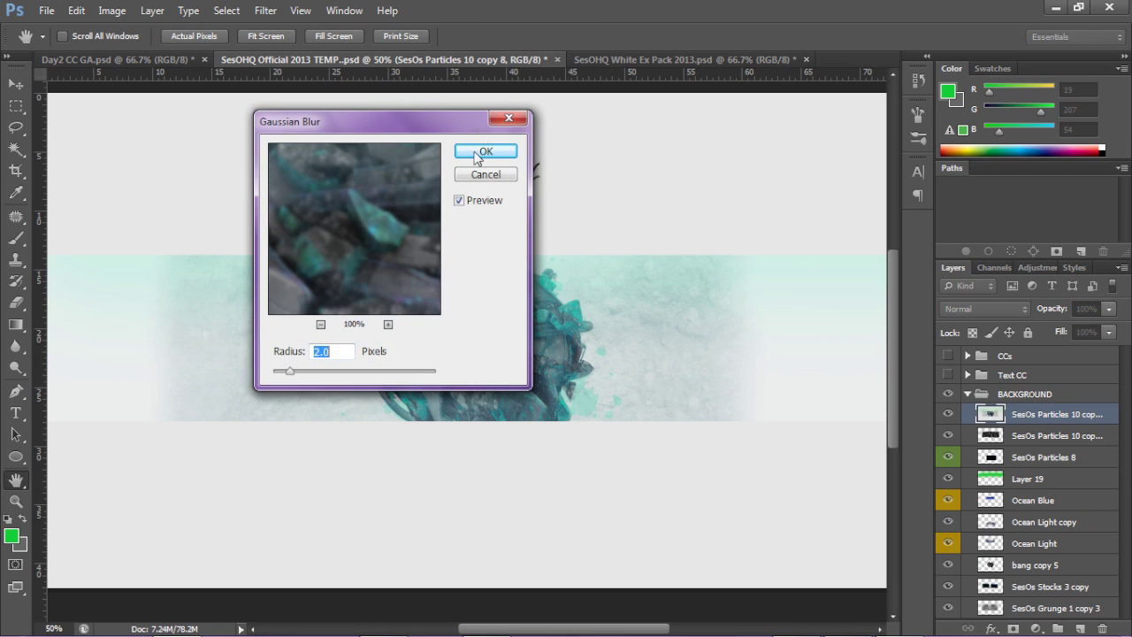
left_click(482, 152)
Try 50% opacity on the blurred merged layer, and settle on 30%
left_click(1095, 309)
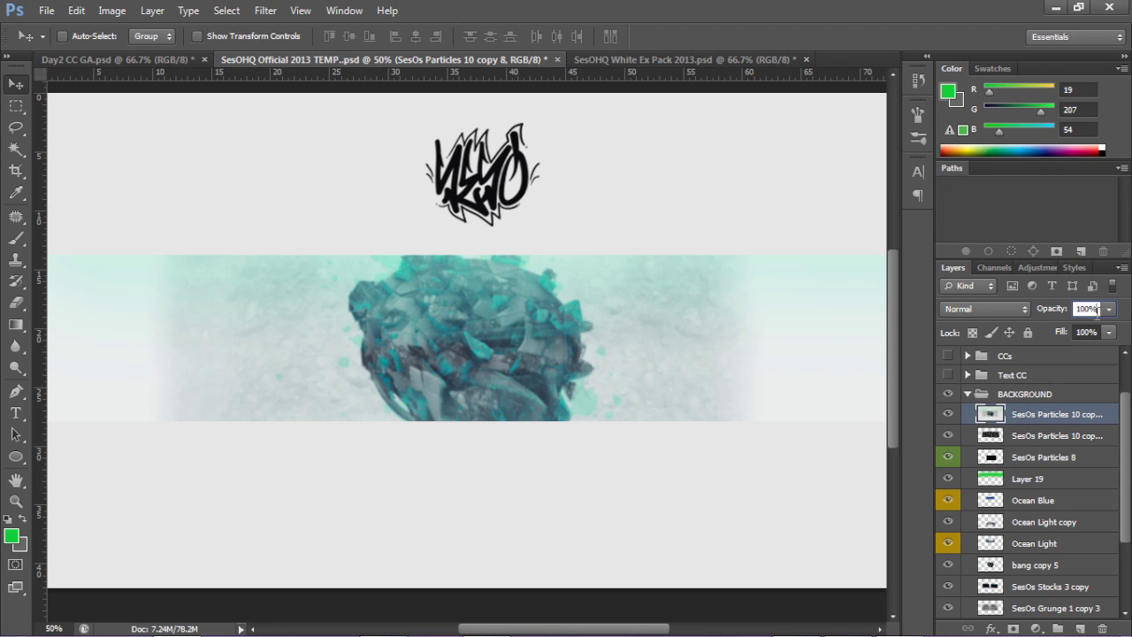
left_click(1108, 309)
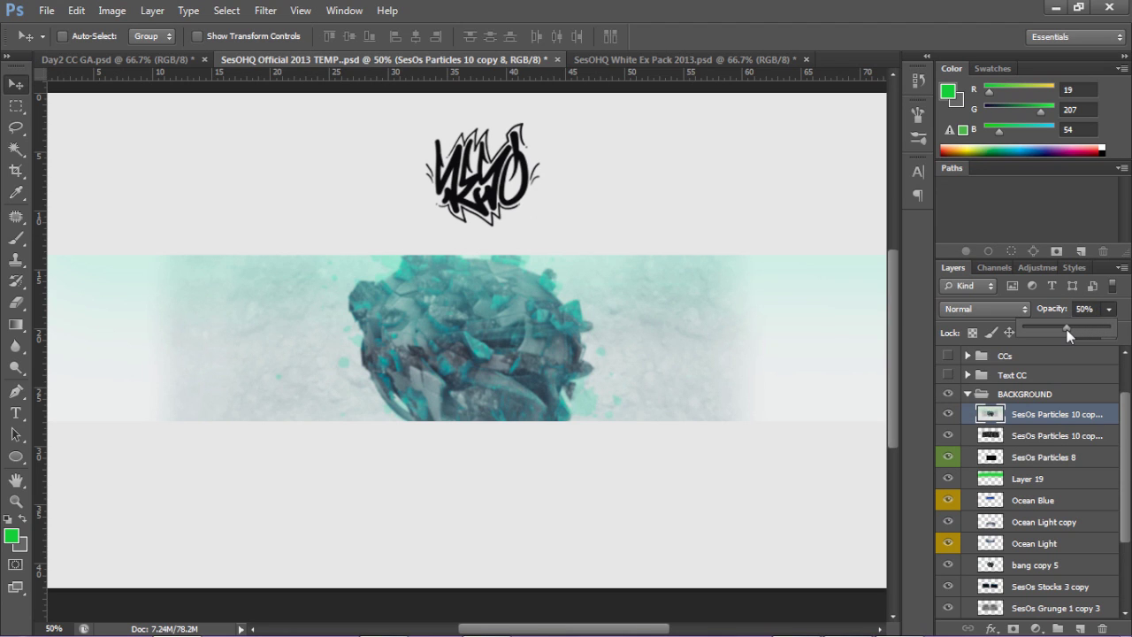
left_click(455, 336)
key("z")
left_click(457, 332)
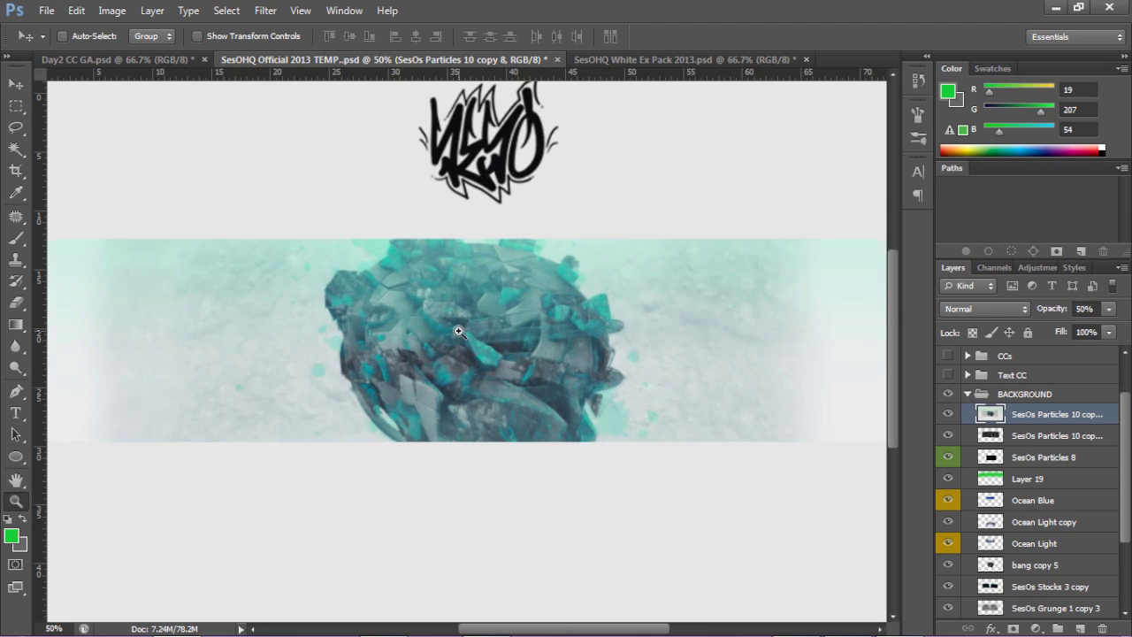
key("ctrl+plus")
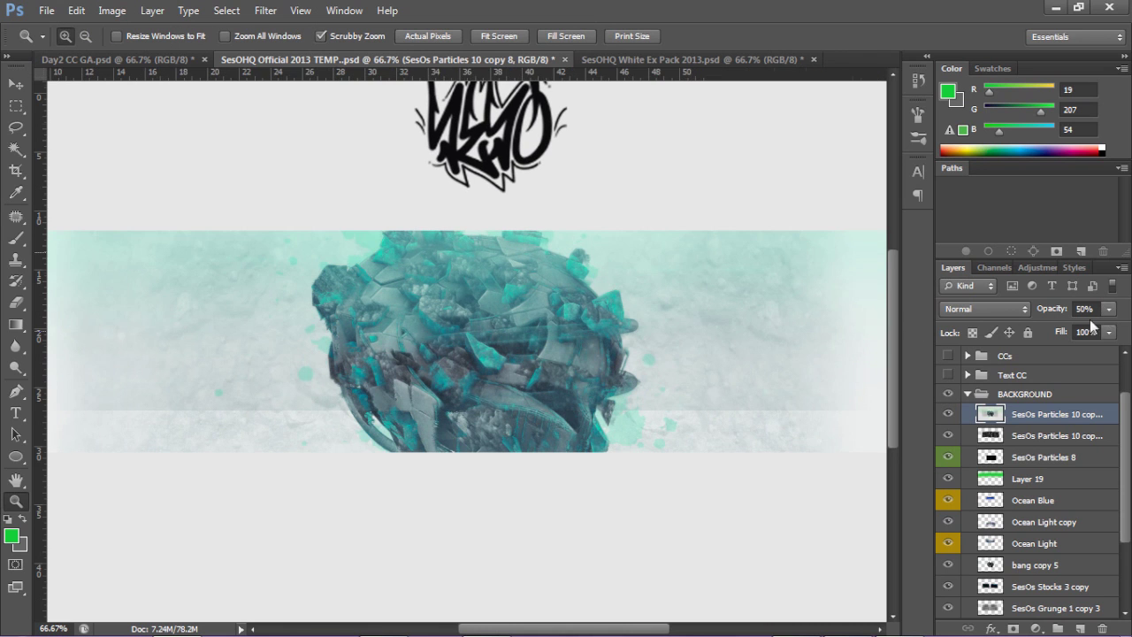
left_click(1108, 309)
left_click_drag(1074, 328, 1067, 329)
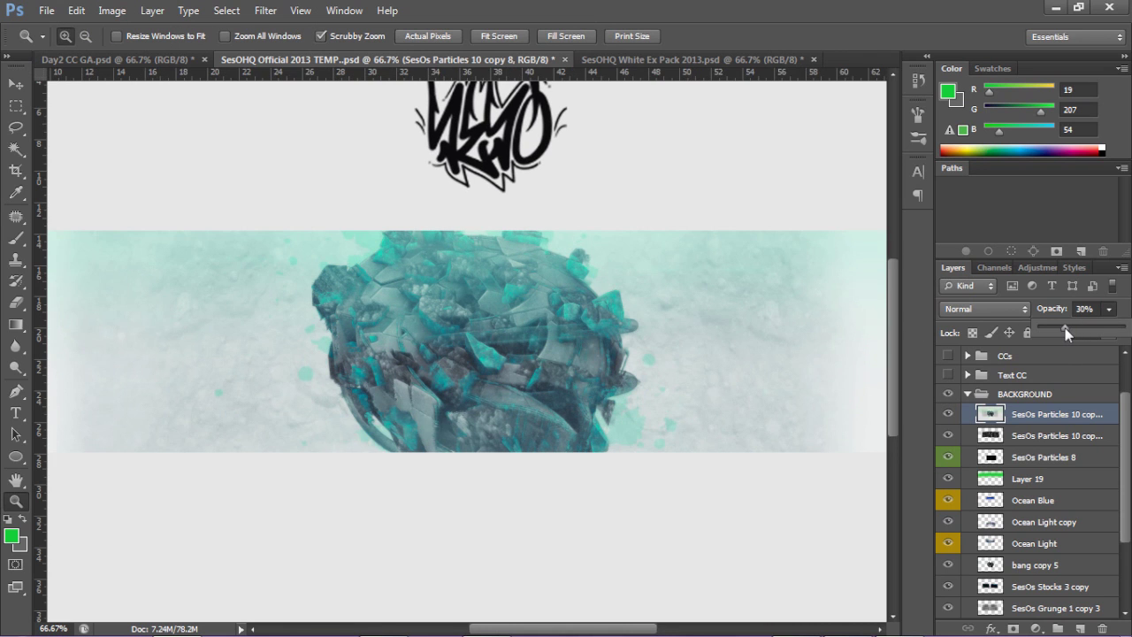
key("Return")
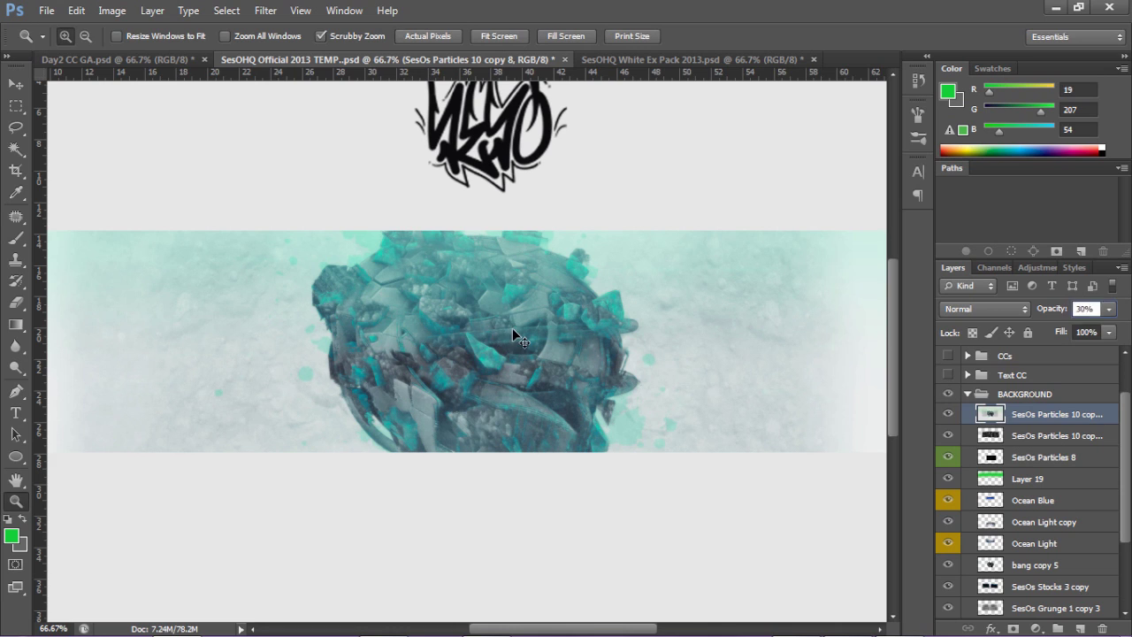
key("v")
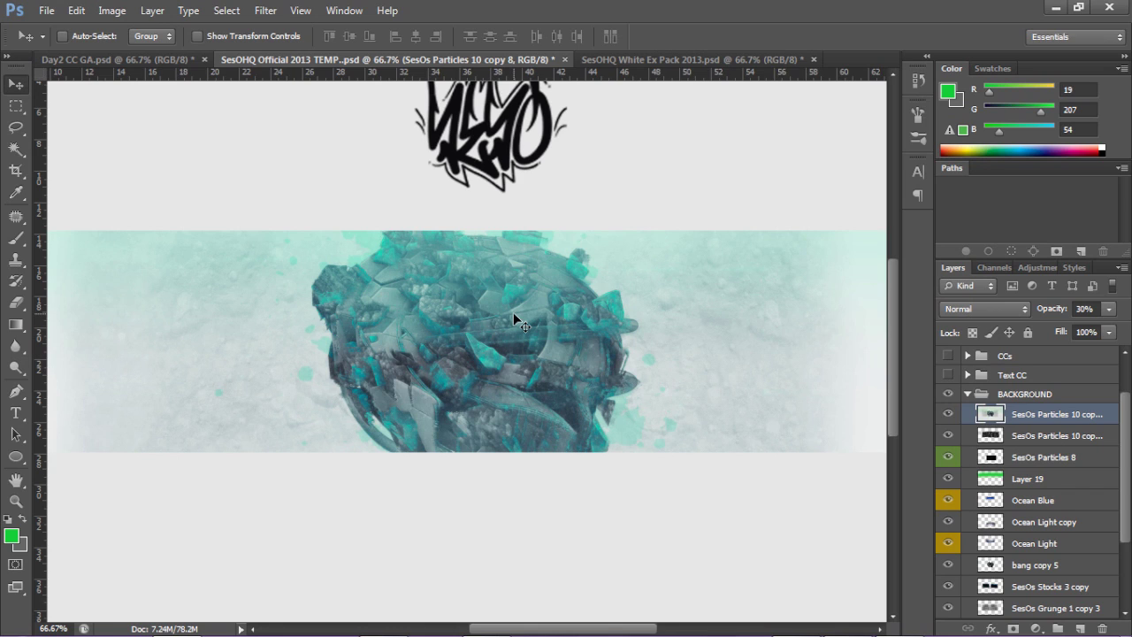
Compare the banner with the blurred merged layer hidden and shown, leaving the layer visible
left_click(946, 414)
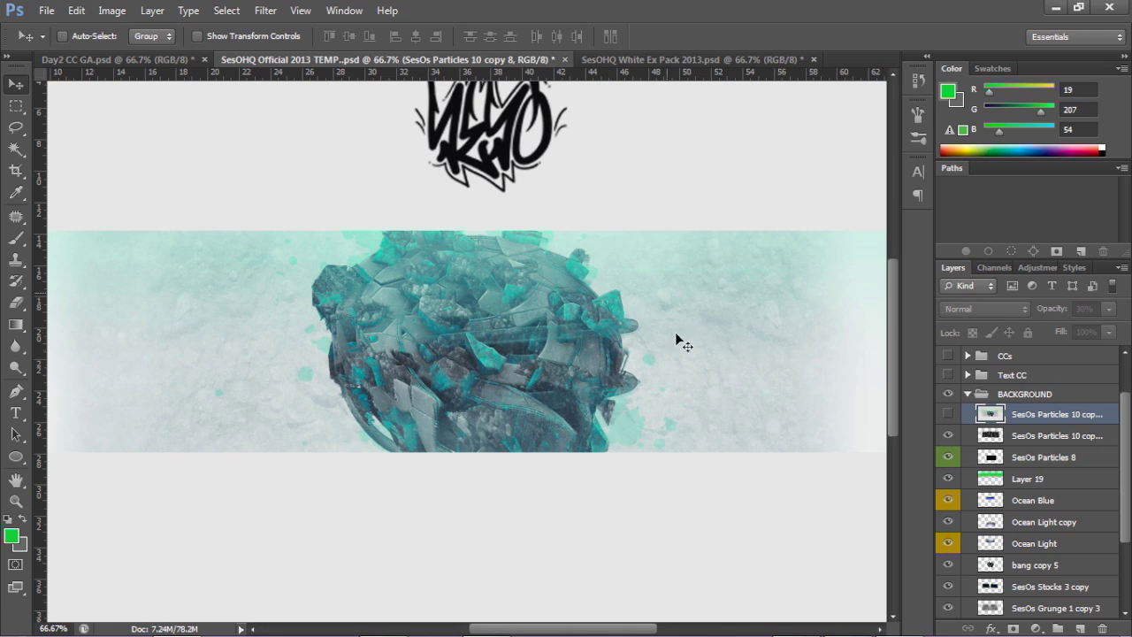
left_click_drag(896, 296, 895, 305)
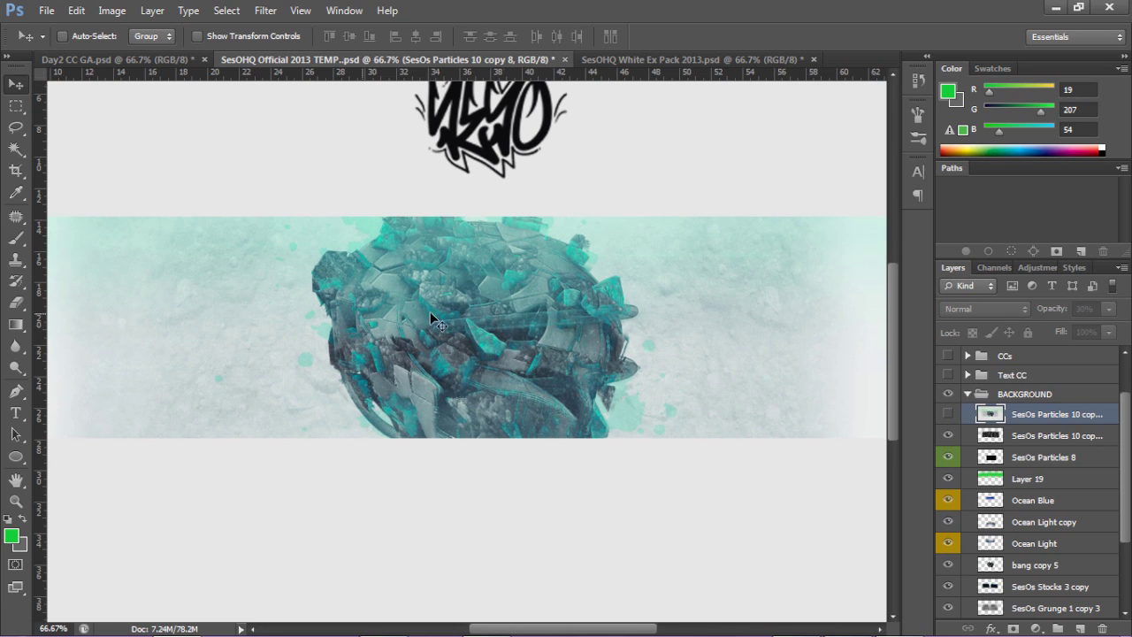
left_click(946, 414)
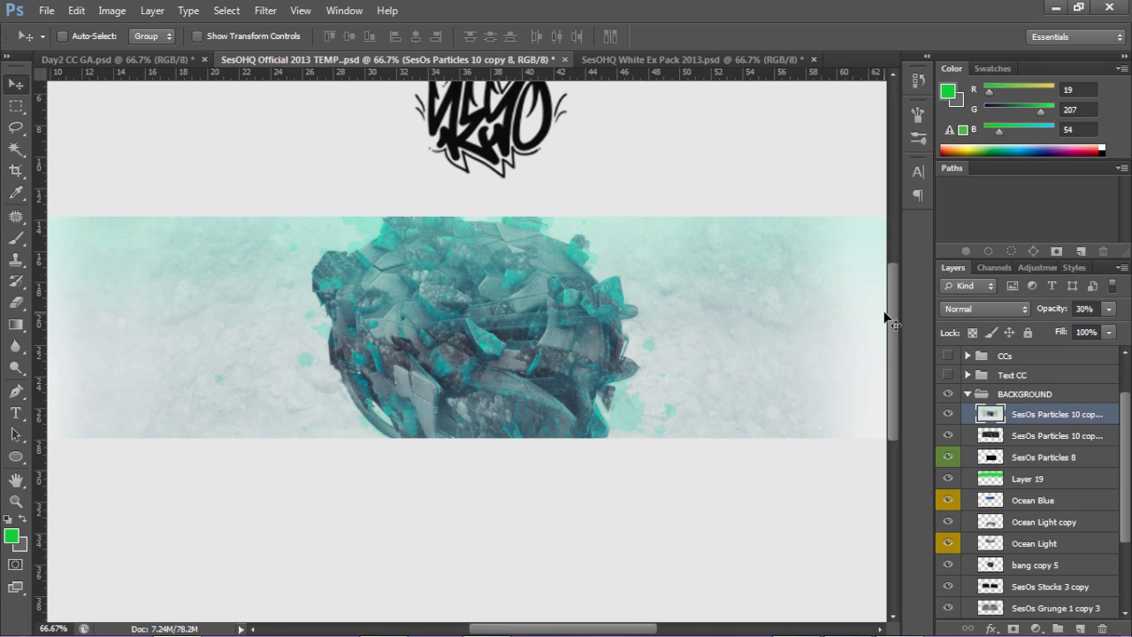
Look at the example banners on the portfolio page in Firefox, and return to the banner in Photoshop
scroll(891, 325, "down", 2)
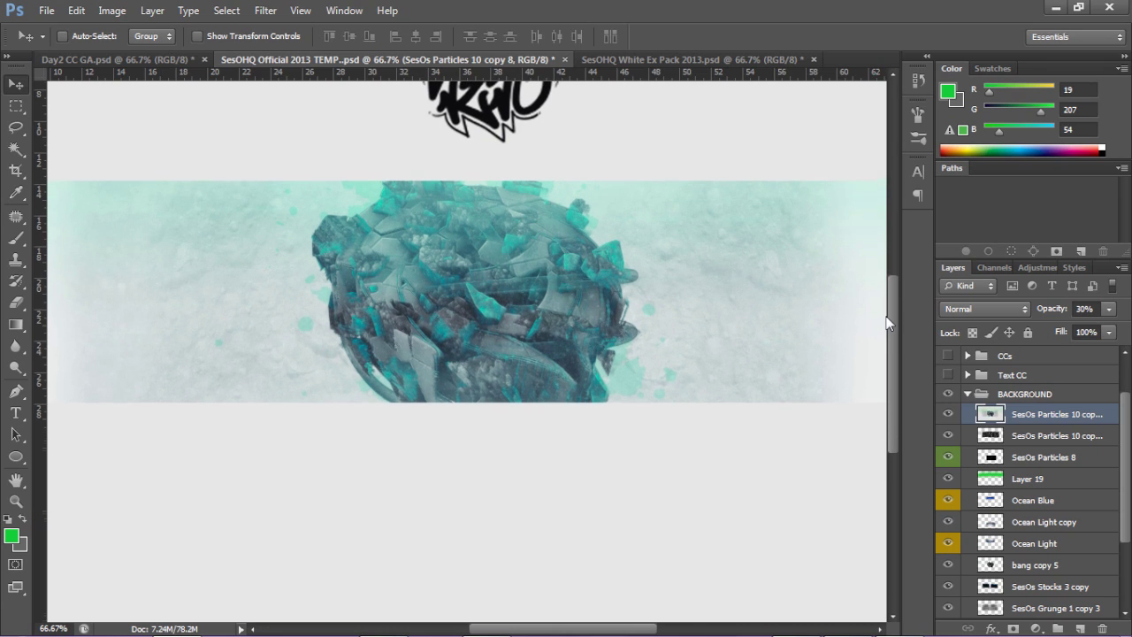
scroll(890, 324, "up", 2)
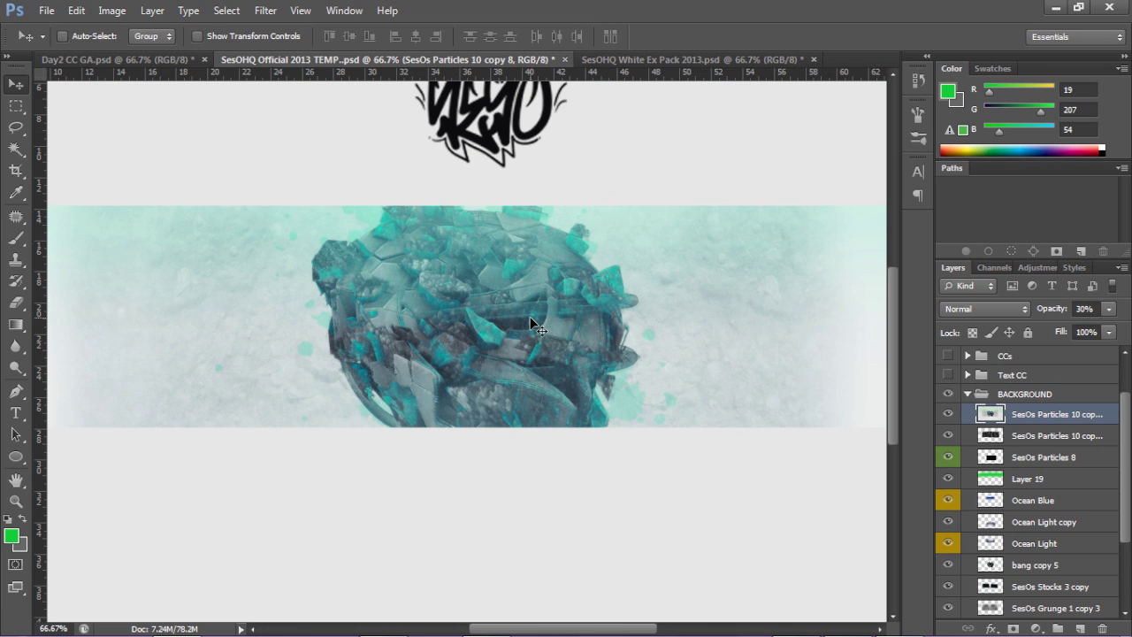
left_click(388, 620)
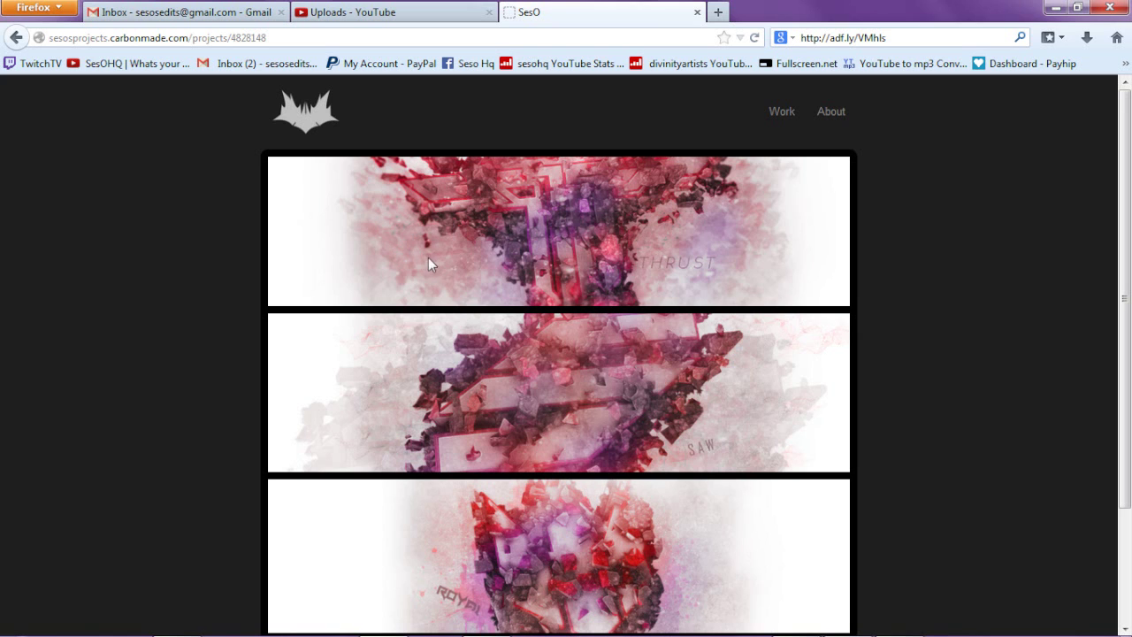
left_click(177, 619)
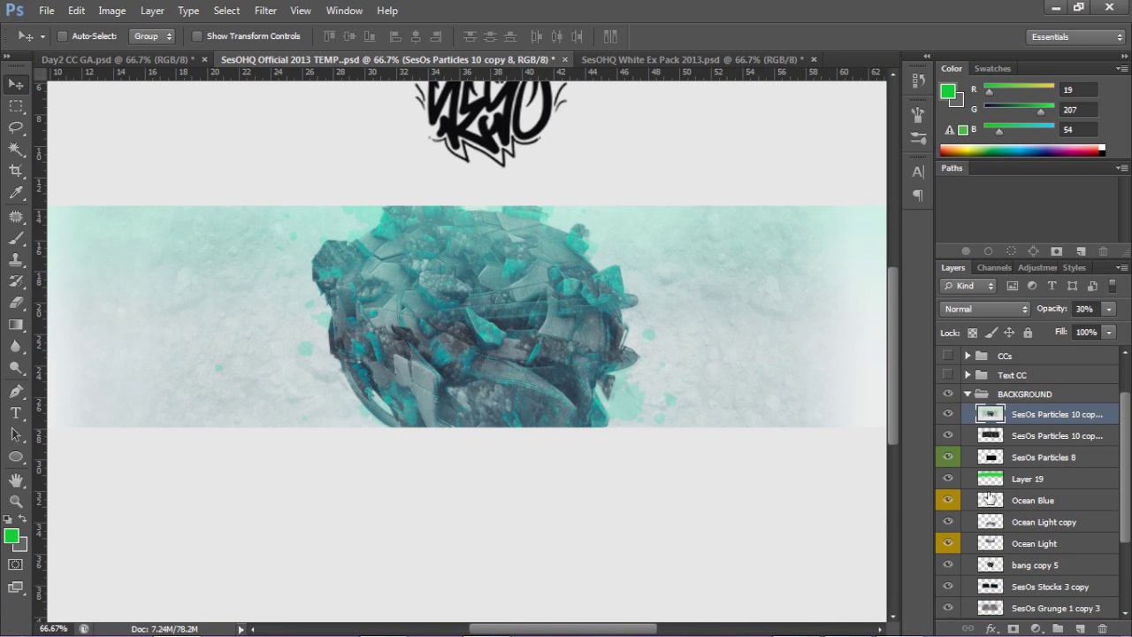
Duplicate the BACKGROUND layers from the SesOs Particles 10 layer beneath the blurred overlay down to Layer 18, and merge the duplicates
scroll(986, 495, "down", 5)
scroll(1012, 478, "up", 3)
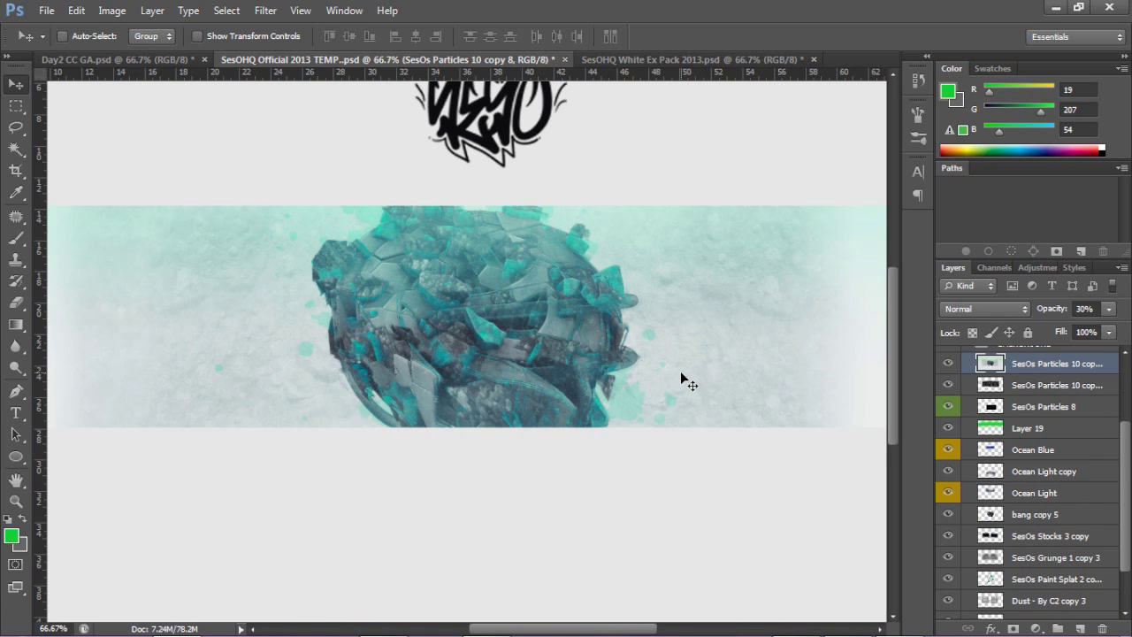
scroll(1035, 438, "down", 2)
scroll(1035, 438, "up", 4)
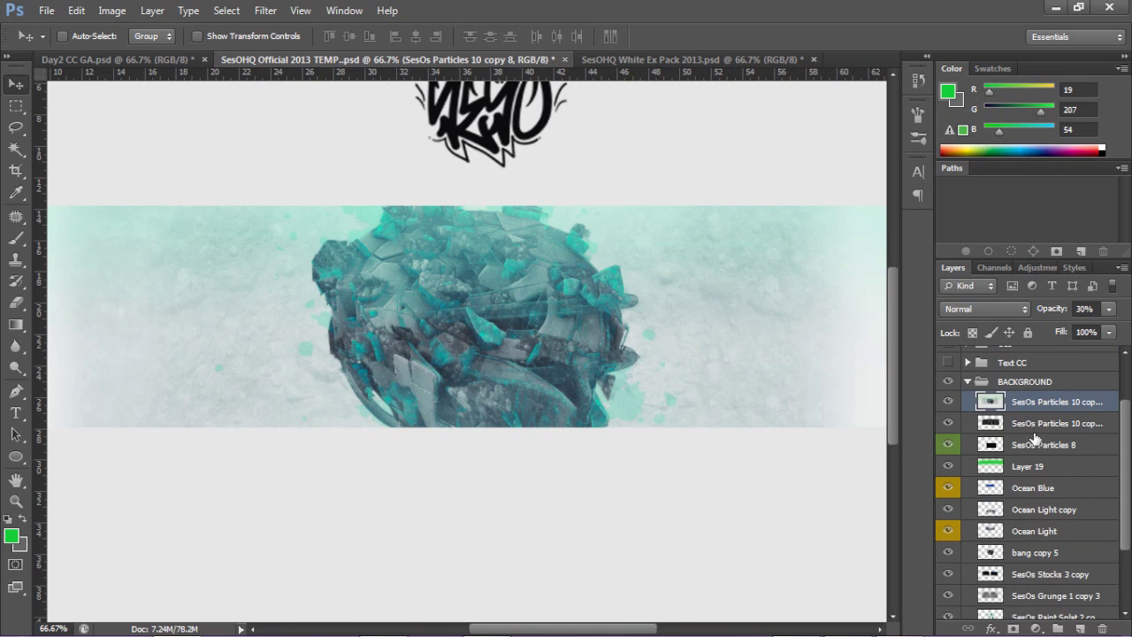
scroll(1026, 438, "down", 3)
left_click(1046, 592, "shift")
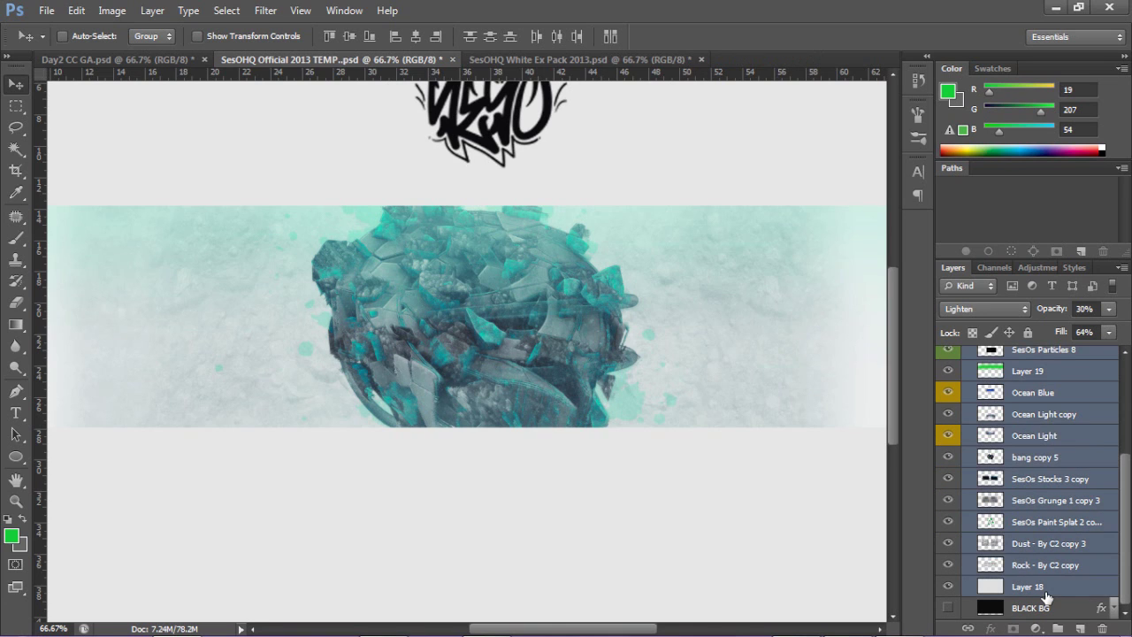
key("ctrl+j")
key("ctrl+e")
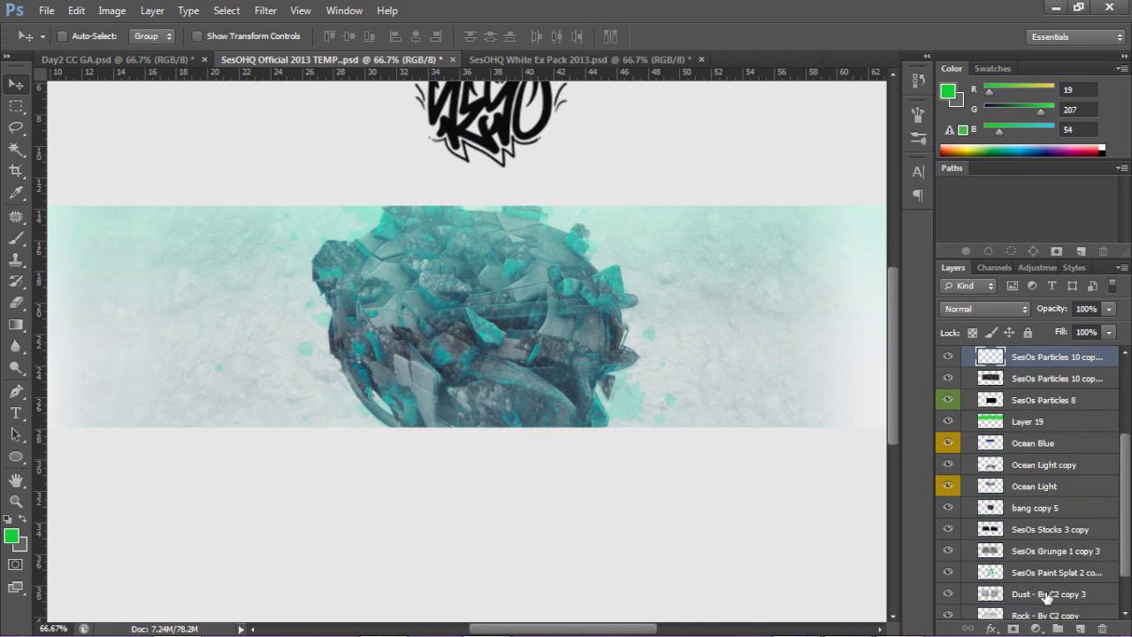
Apply a Displace filter to the merged duplicate, using Displacement 1 as the displacement map
left_click(266, 10)
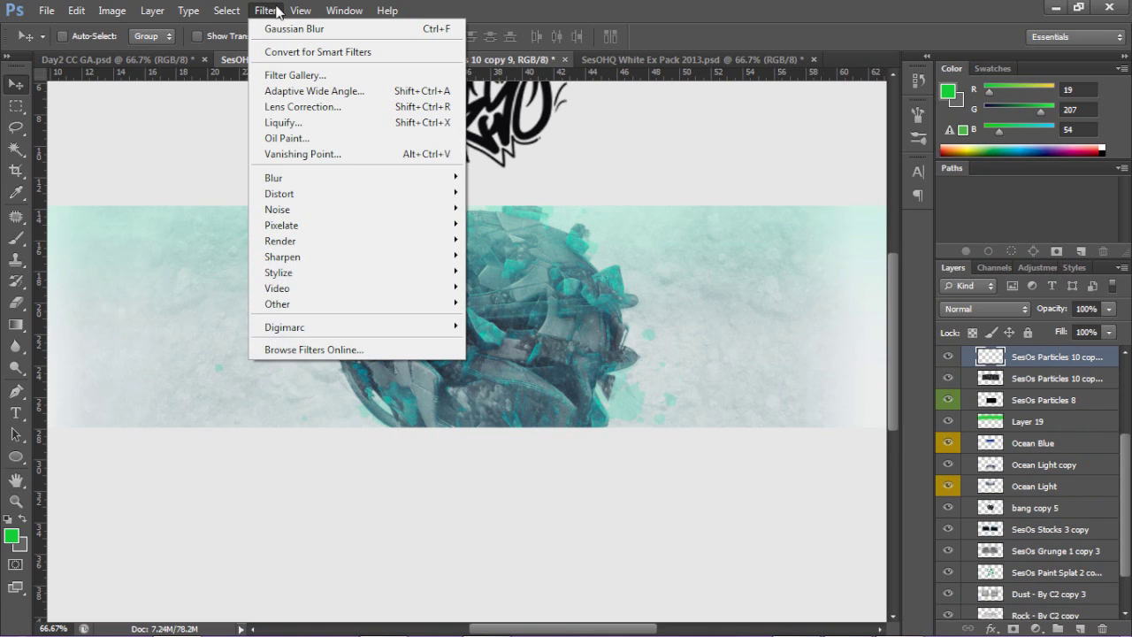
mouse_move(298, 202)
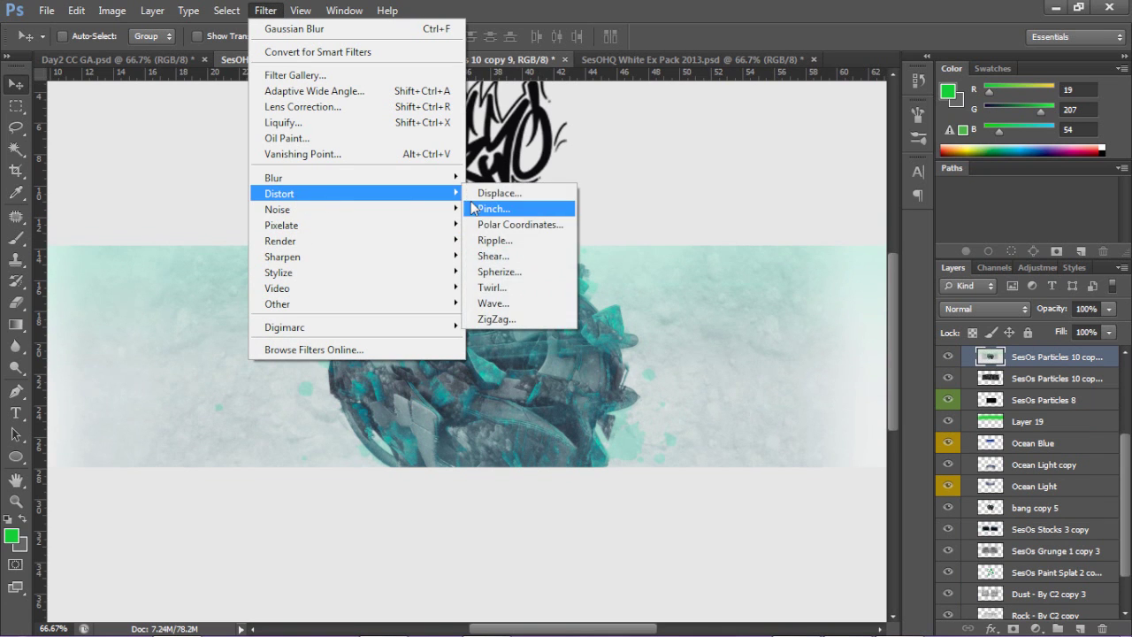
left_click(506, 195)
key("Return")
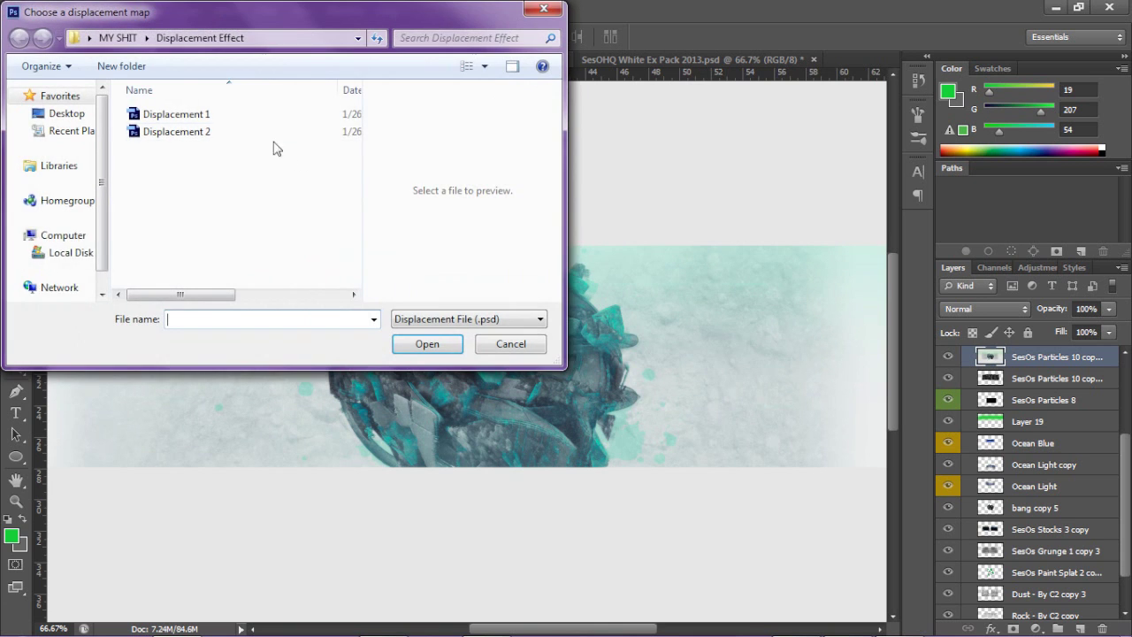
double_click(245, 117)
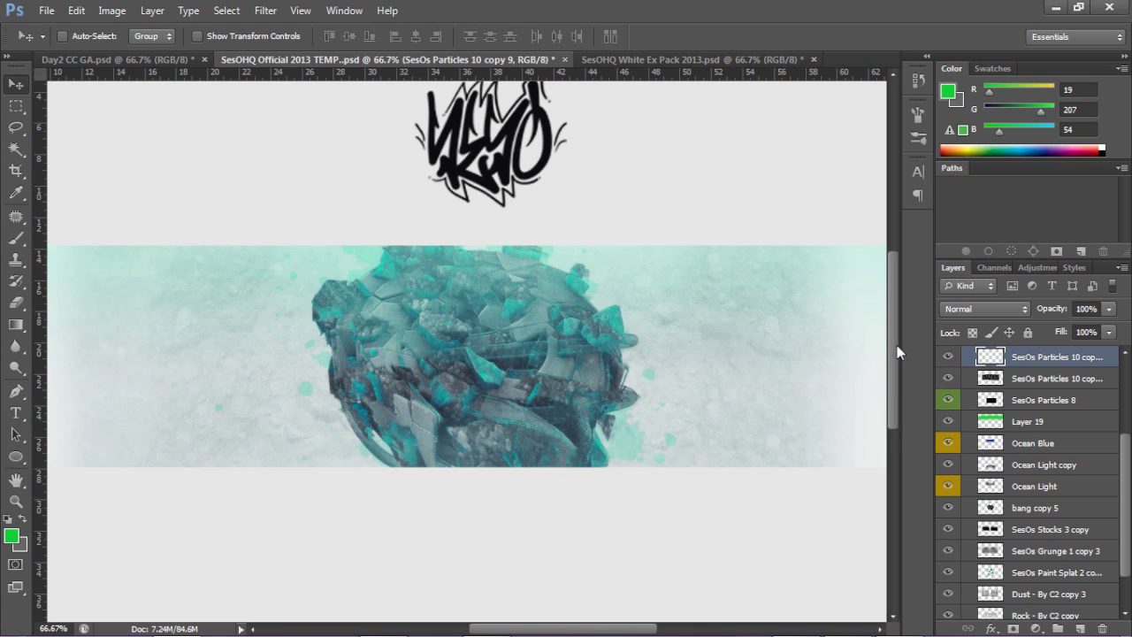
Erase the middle of the sphere on the displaced layer, keeping the displacement around its edges
scroll(267, 244, "up", 1)
key("alt")
scroll(288, 160, "down", 1)
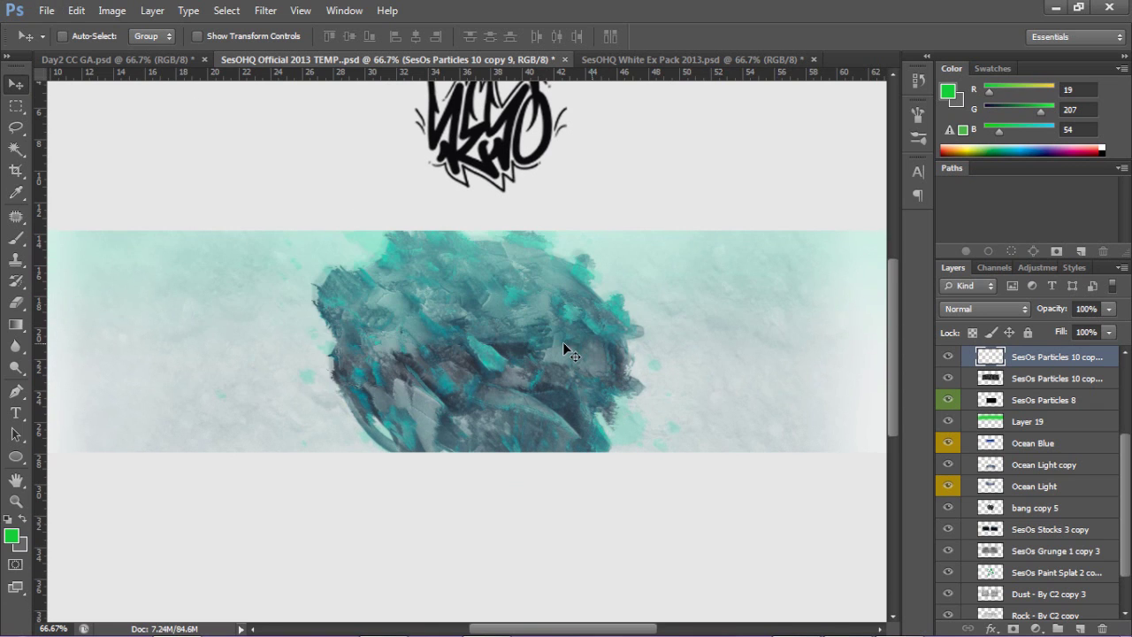
key("e")
mouse_move(442, 317)
left_mouse_down()
mouse_move(540, 328)
mouse_move(476, 290)
mouse_move(511, 293)
left_mouse_up()
key("v")
Lower the opacity of the displaced layer to 16%
left_click(1109, 310)
left_click_drag(1086, 322, 1052, 330)
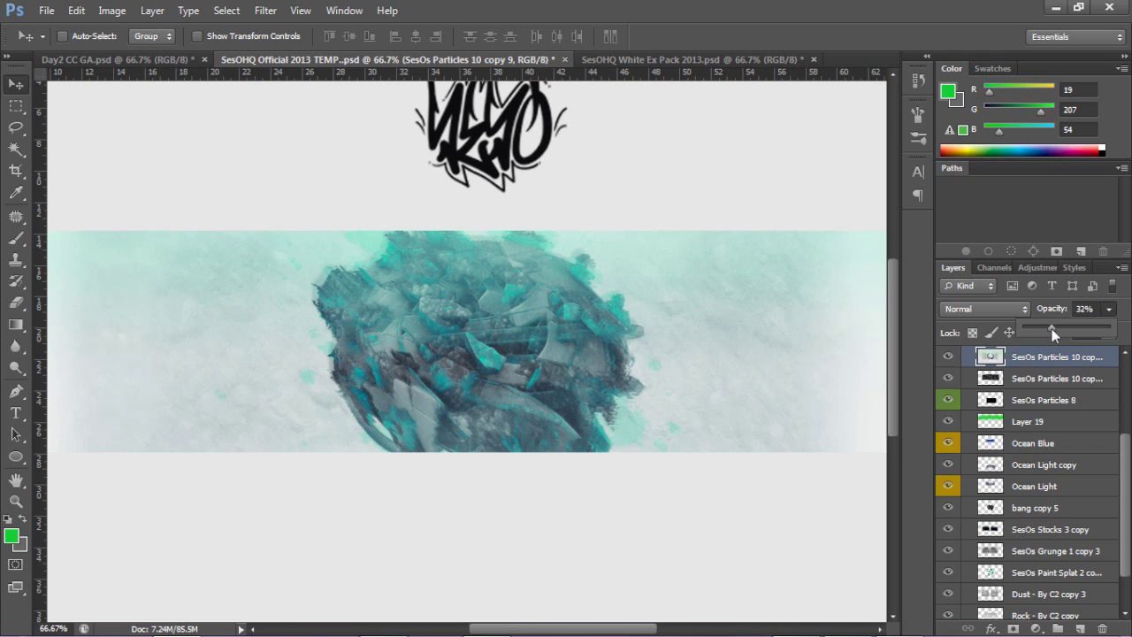
left_click_drag(1051, 328, 1038, 334)
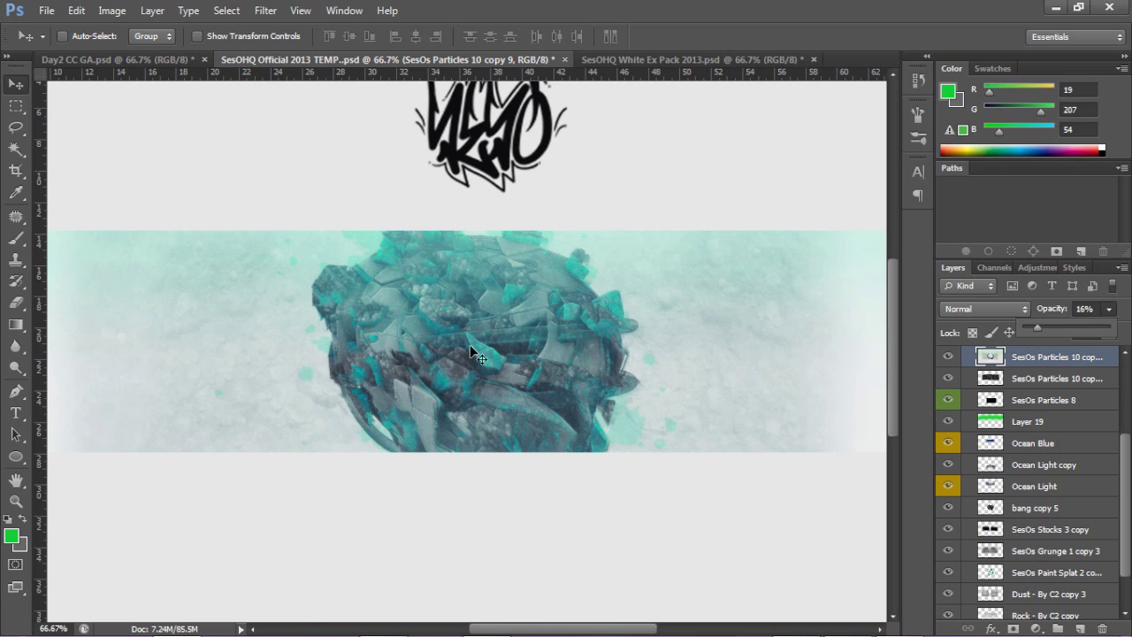
scroll(1061, 433, "up", 3)
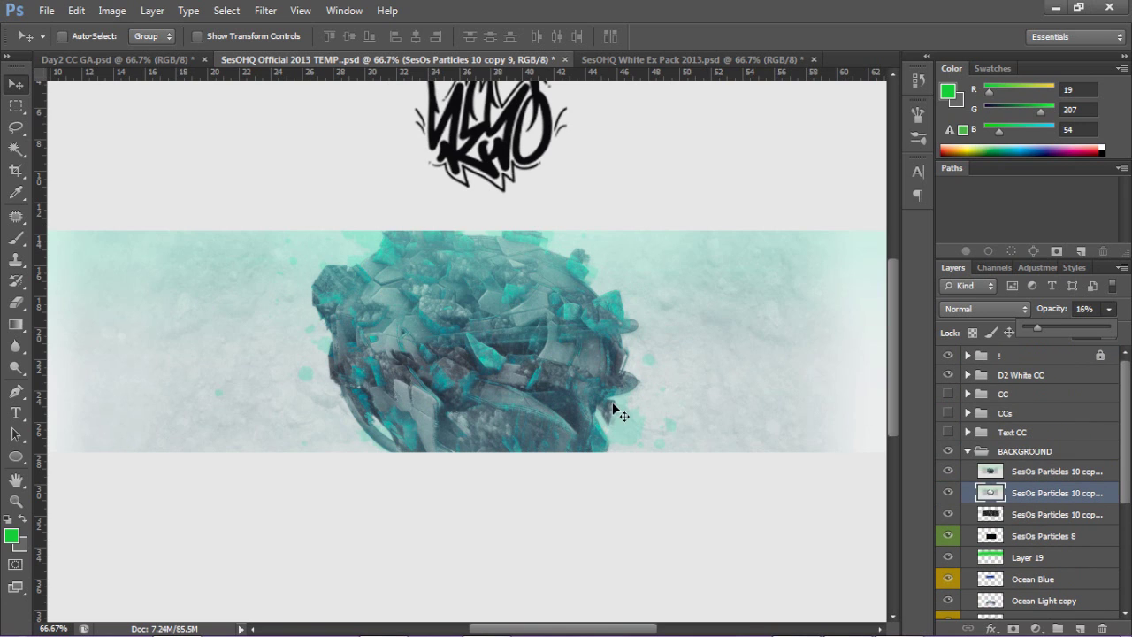
left_click_drag(891, 374, 892, 369)
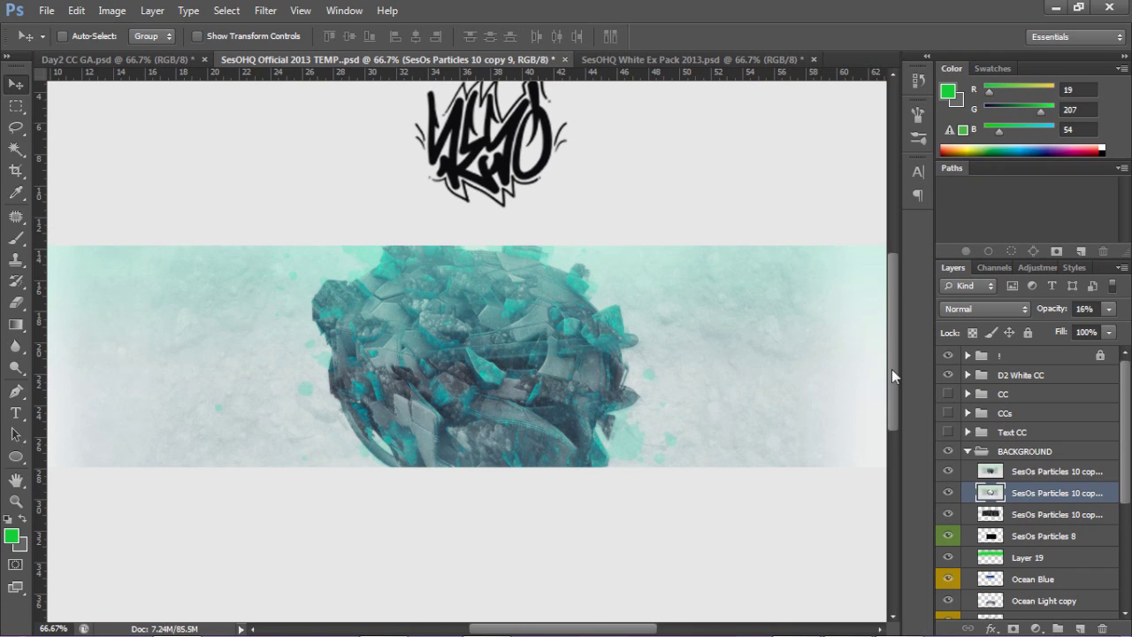
left_click(76, 58)
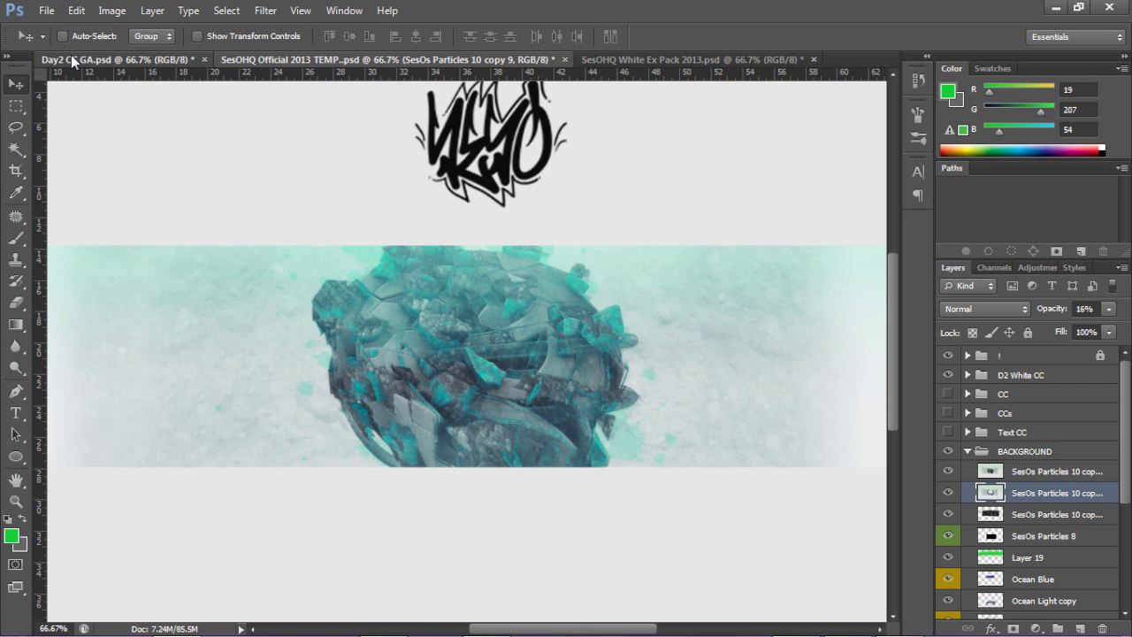
left_click(412, 54)
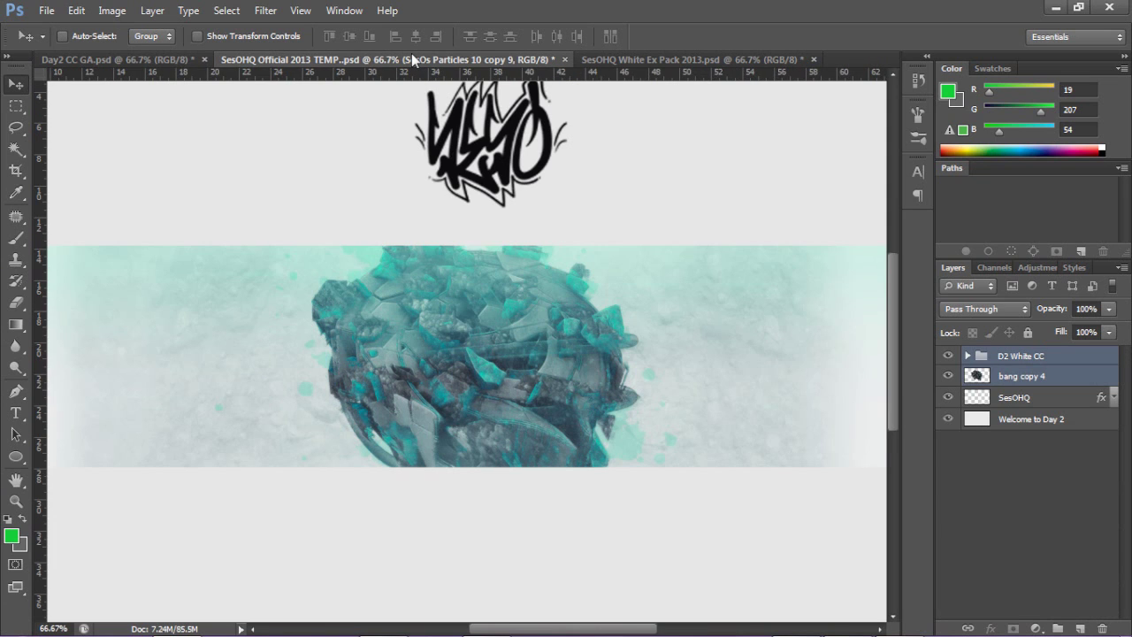